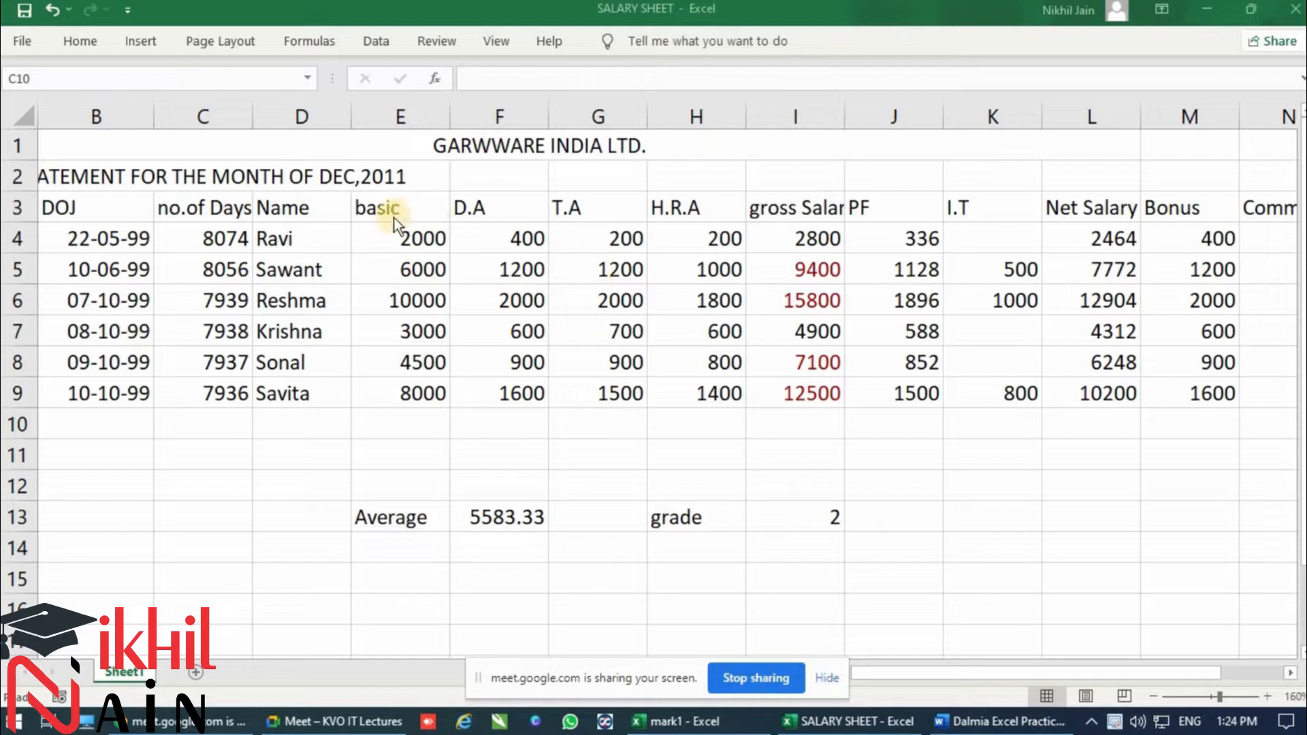
Step: Keep the ribbon with the data commands permanently expanded above the worksheet
{"action": "left_click", "coordinate": [390, 40]}
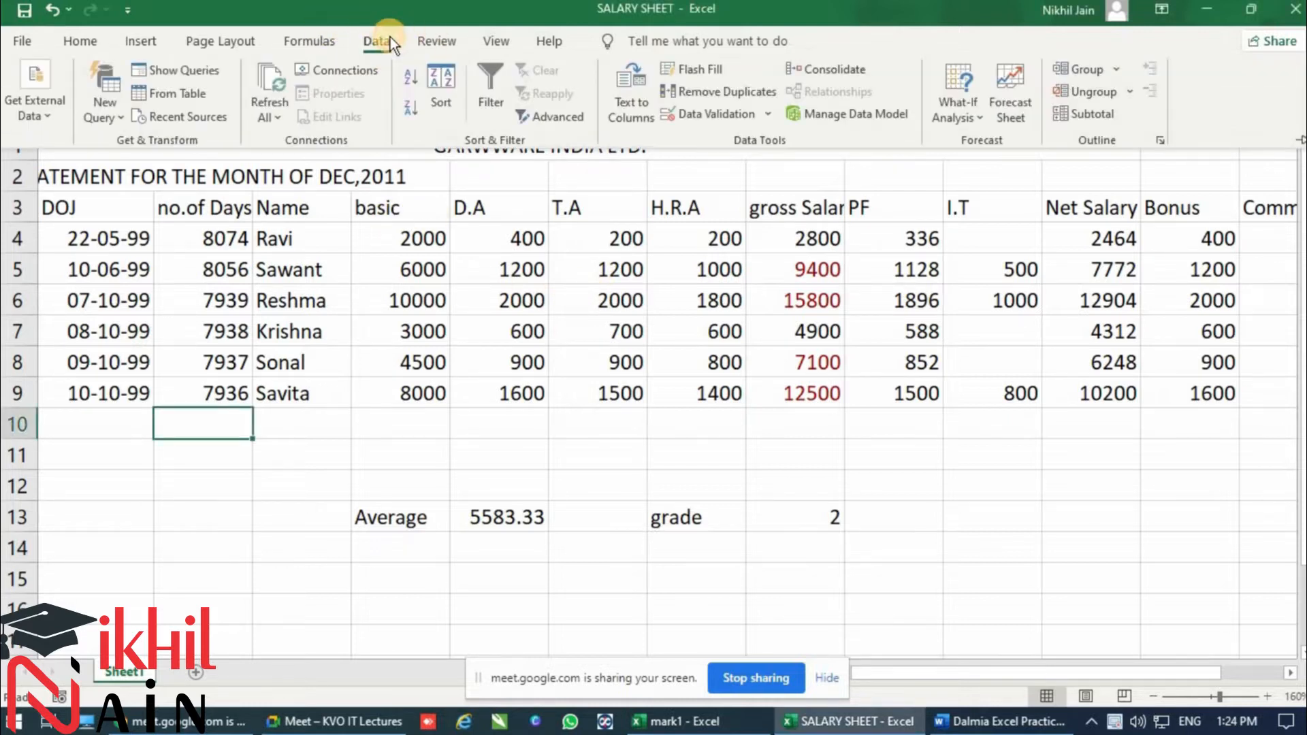
{"action": "left_click", "coordinate": [367, 175]}
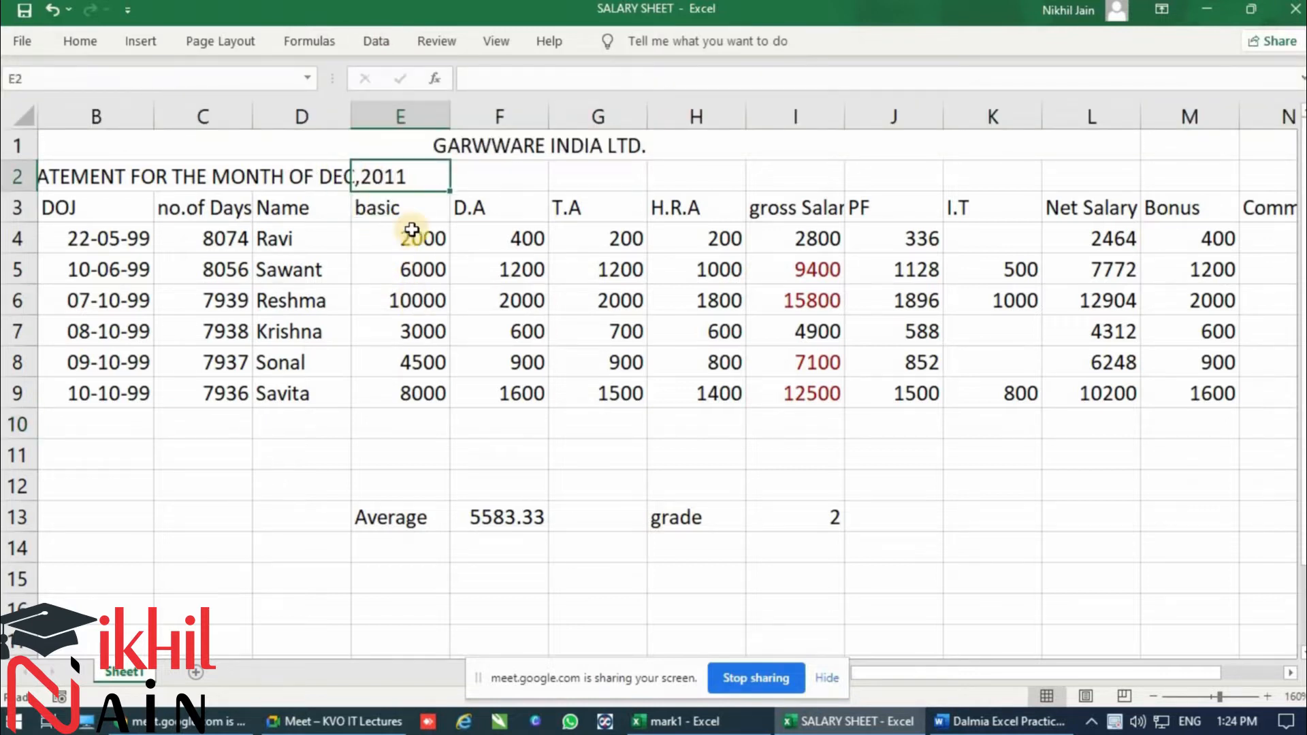
{"action": "left_click", "coordinate": [385, 44]}
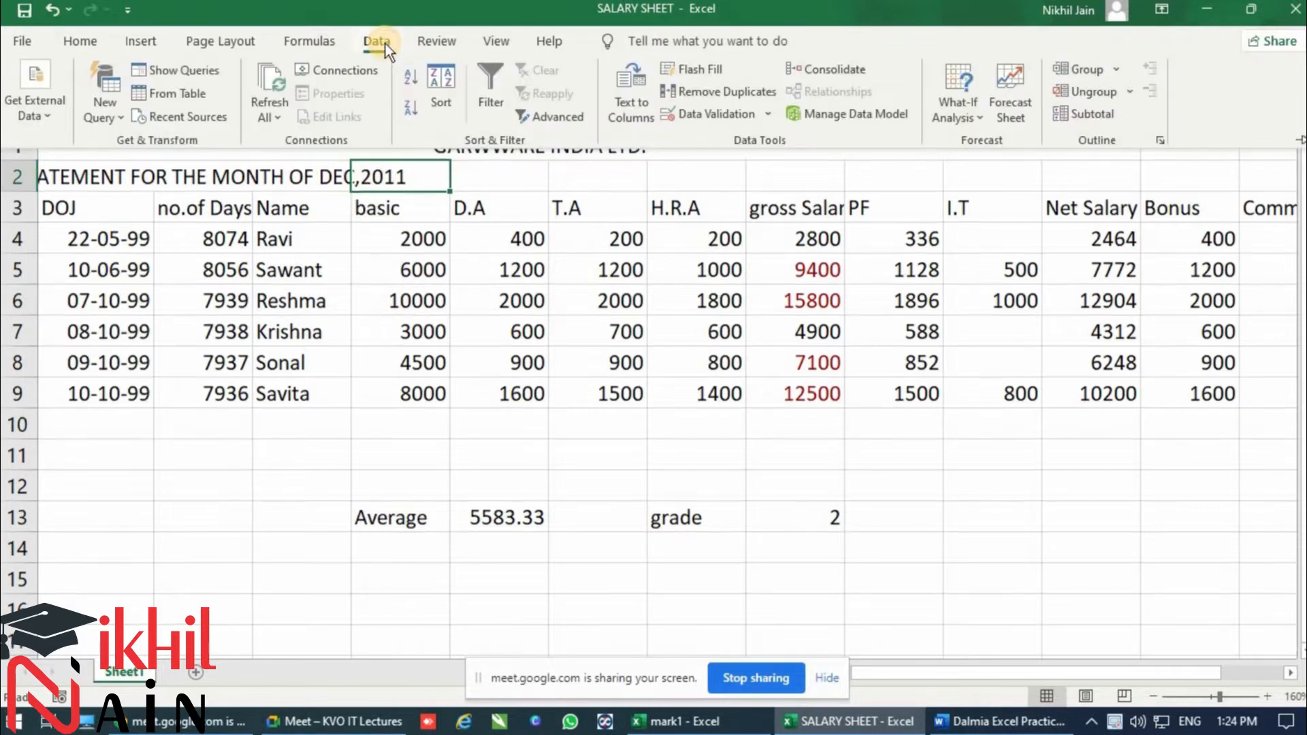
{"action": "left_click", "coordinate": [385, 44]}
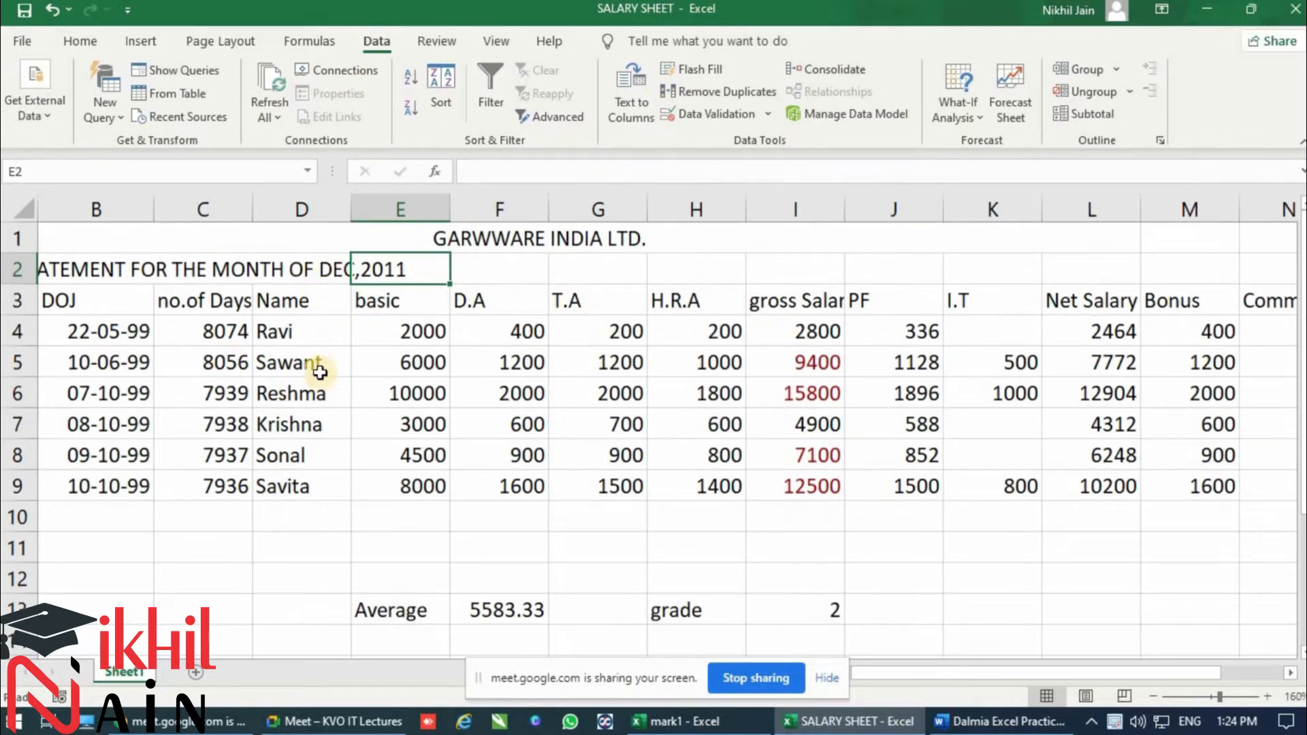
Step: Create a copy of Sheet1 in the same workbook, placed before Sheet1
{"action": "right_click", "coordinate": [147, 672]}
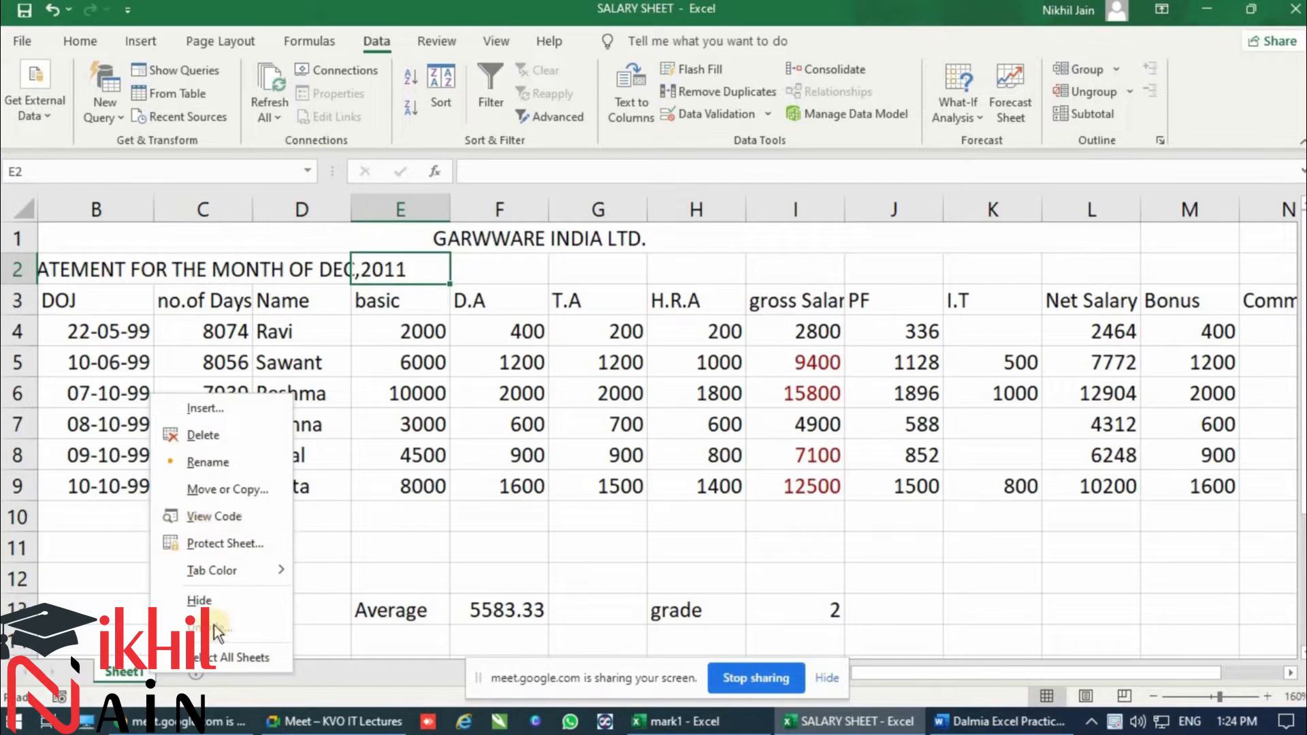
{"action": "left_click", "coordinate": [209, 493]}
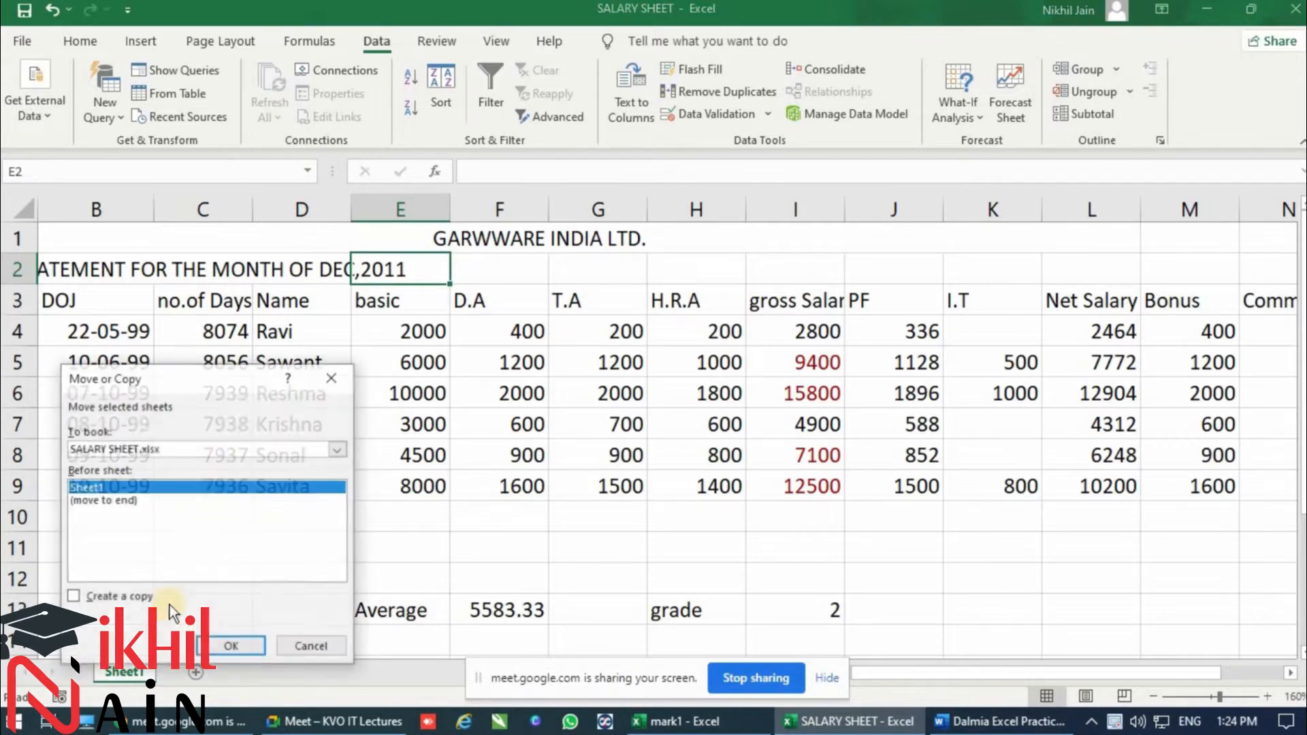
{"action": "left_click", "coordinate": [74, 595]}
{"action": "left_click", "coordinate": [230, 643]}
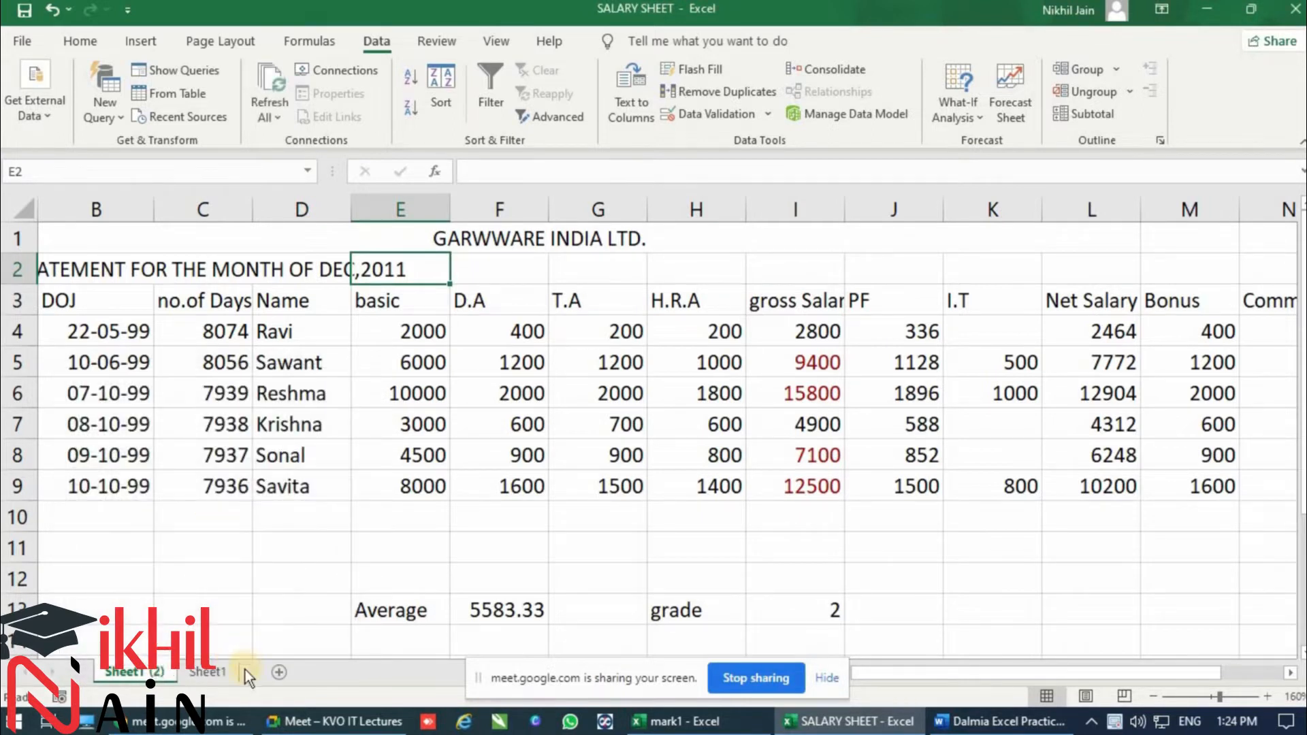
Step: Rename the original Sheet1 as dec2011
{"action": "left_click", "coordinate": [197, 673]}
{"action": "type", "text": "dec"}
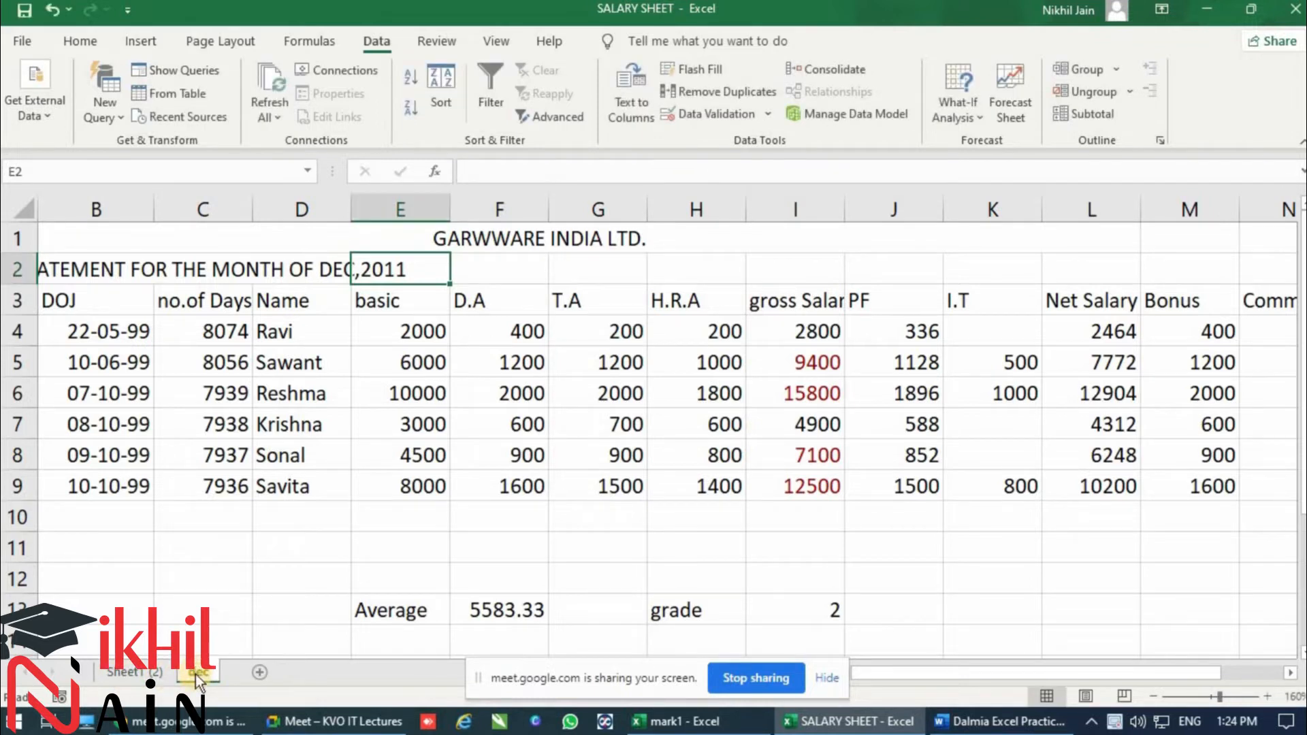
{"action": "key", "text": "Return"}
{"action": "type", "text": "2011"}
{"action": "key", "text": "Return"}
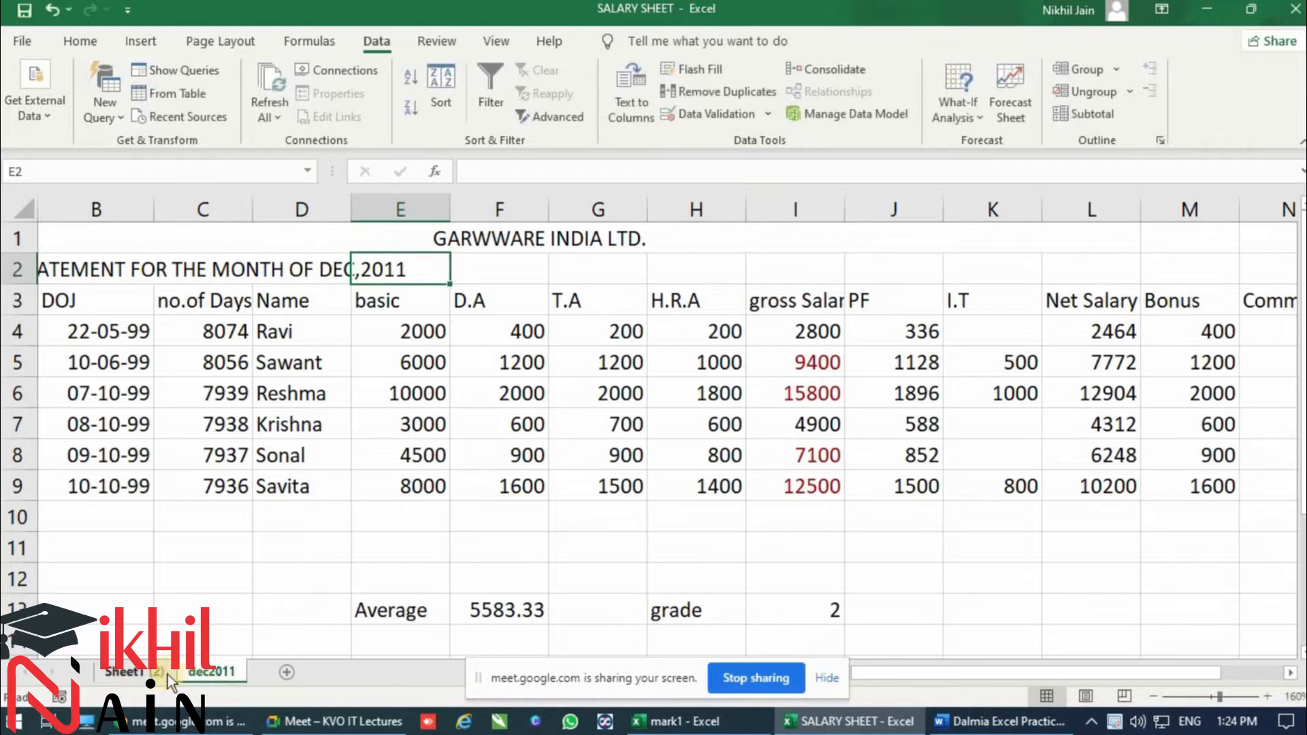
Step: Rename the copied sheet Sheet1 (2) as jan2012
{"action": "left_click", "coordinate": [137, 671]}
{"action": "double_click", "coordinate": [136, 672]}
{"action": "type", "text": "jan2011"}
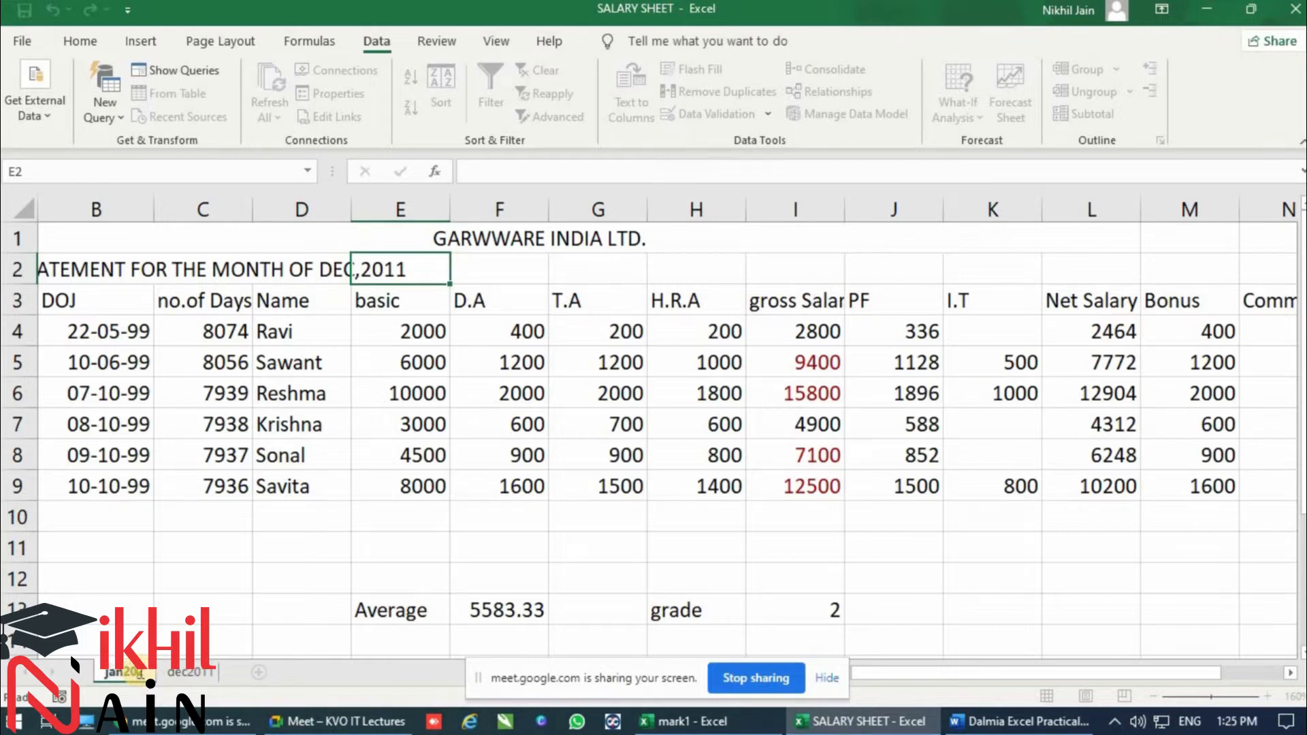
{"action": "key", "text": "Return"}
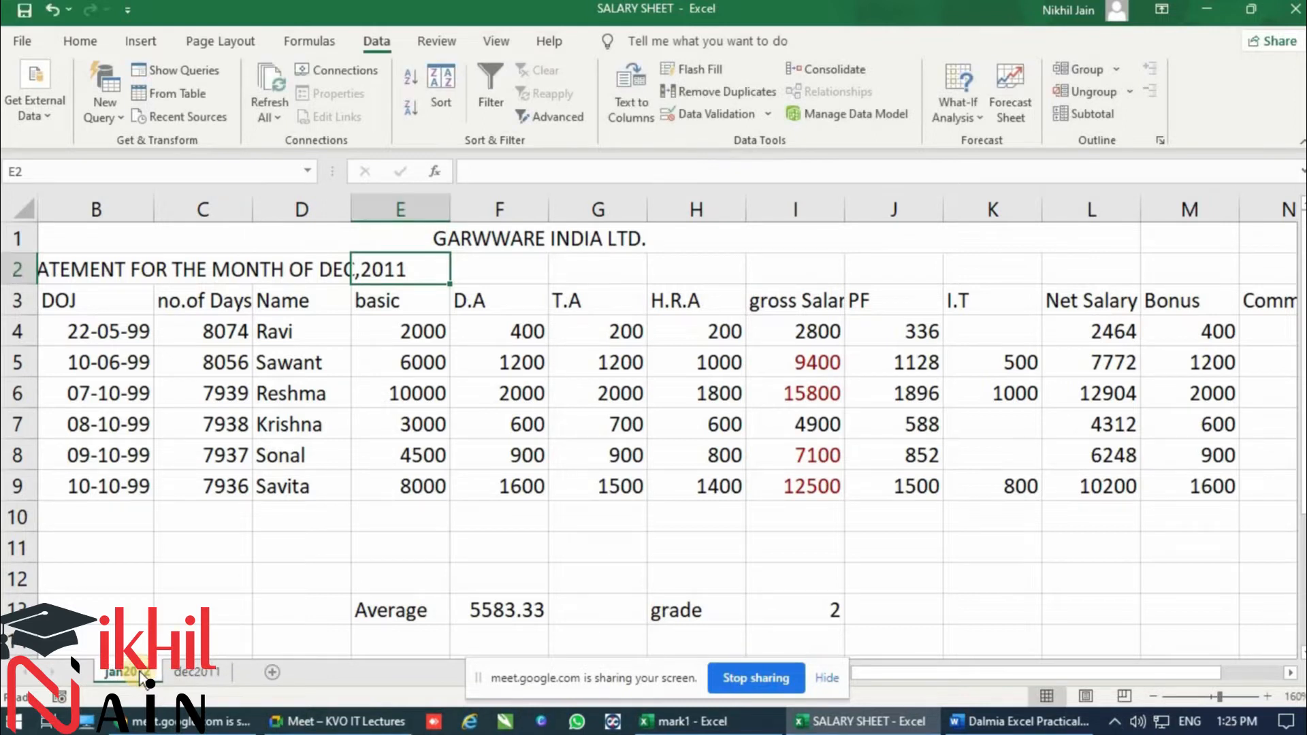
Step: Change the title in A2 of the jan2012 sheet to "SALARY STATEMENT FOR THE MONTH OF Jan ,2012"
{"action": "left_click", "coordinate": [288, 268]}
{"action": "left_click", "coordinate": [65, 269]}
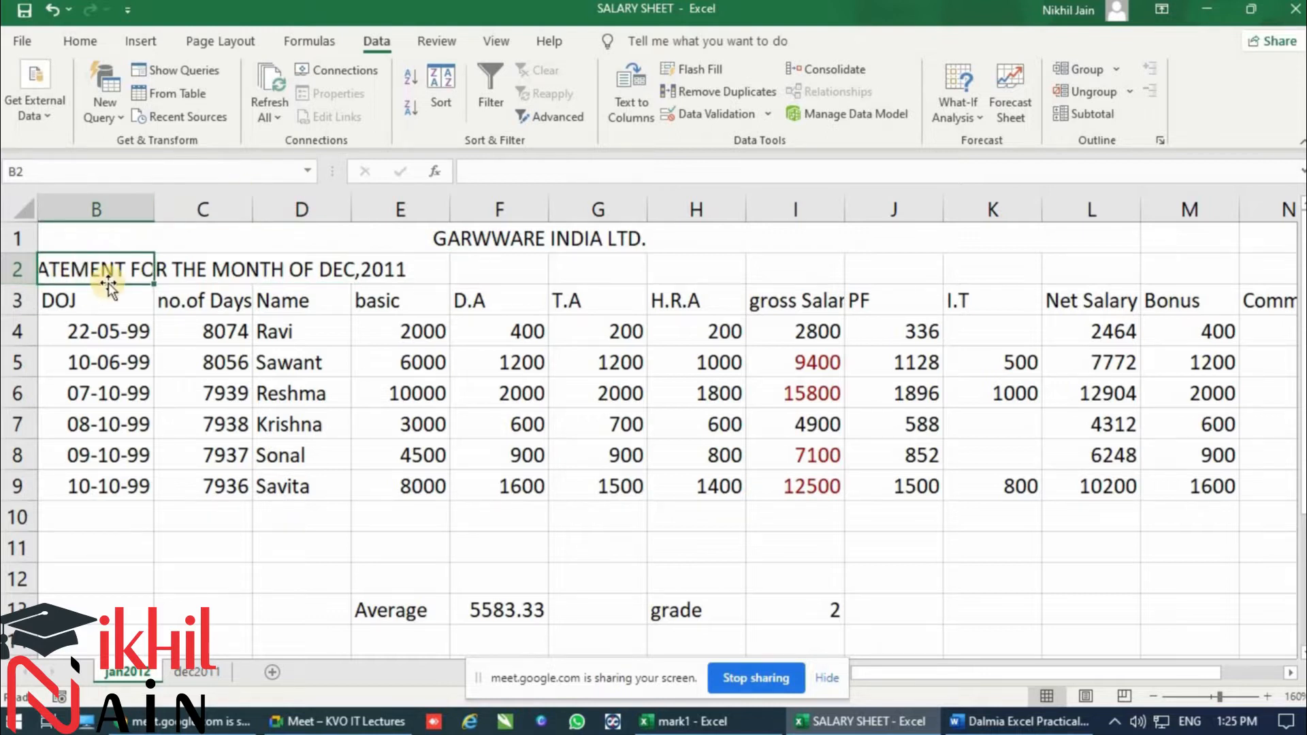
{"action": "key", "text": "Left"}
{"action": "left_click", "coordinate": [816, 167]}
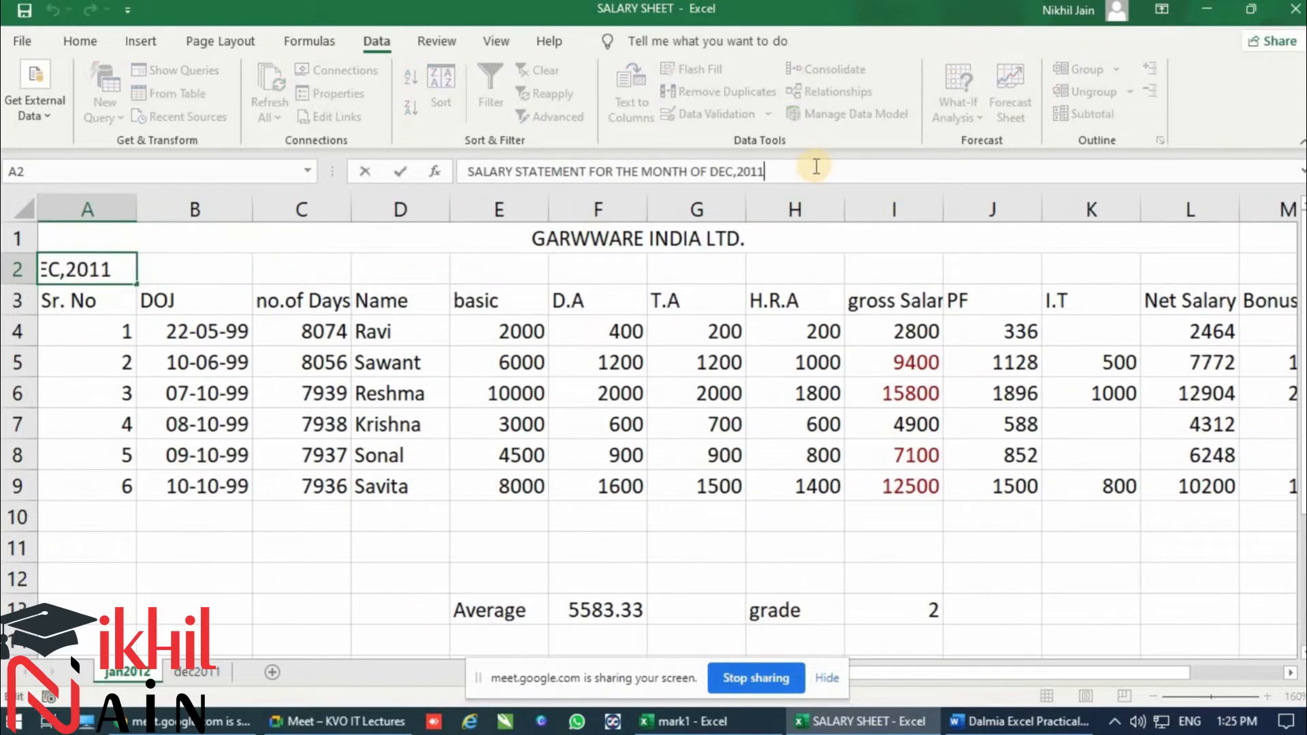
{"action": "key", "text": "BackSpace"}
{"action": "key", "text": "BackSpace"}
{"action": "type", "text": "21"}
{"action": "type", "text": "1"}
{"action": "key", "text": "Left"}
{"action": "key", "text": "Left"}
{"action": "key", "text": "Left"}
{"action": "key", "text": "Left"}
{"action": "key", "text": "Left"}
{"action": "key", "text": "BackSpace"}
{"action": "key", "text": "BackSpace"}
{"action": "key", "text": "Delete"}
{"action": "type", "text": "Jan"}
{"action": "key", "text": "Return"}
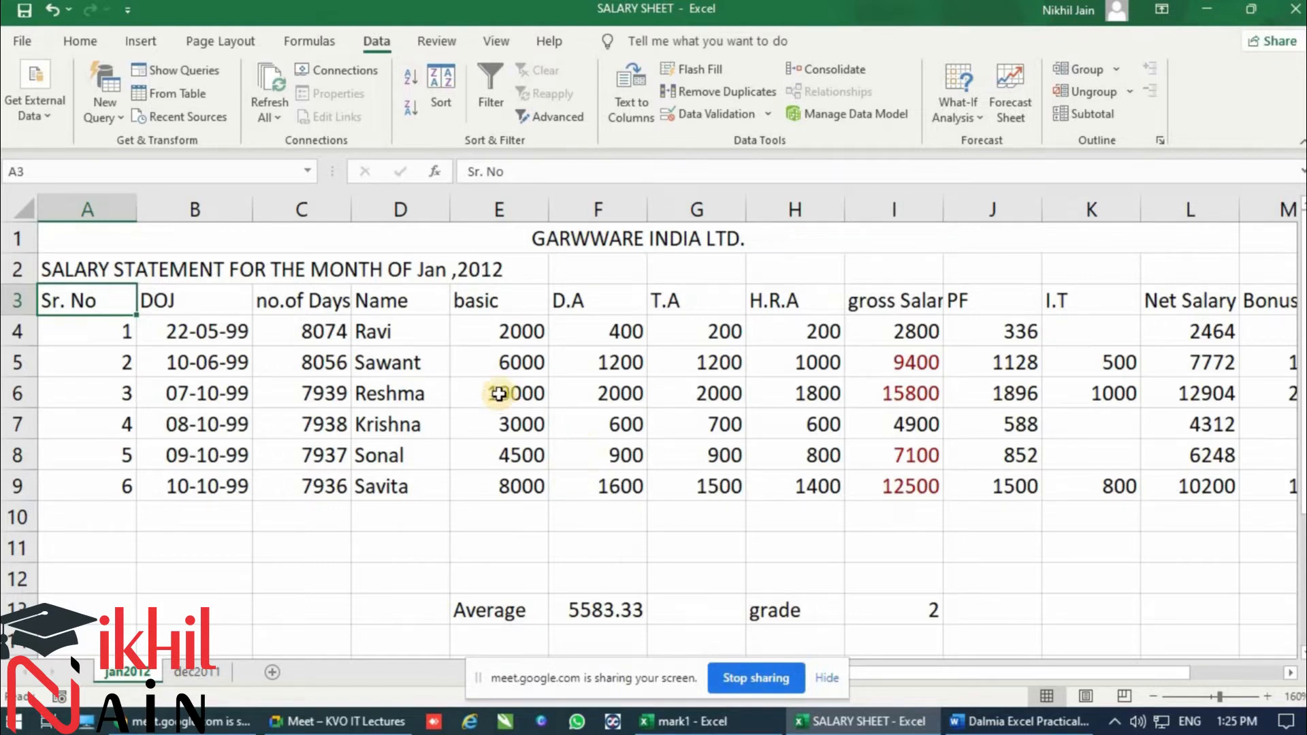
Step: Delete the jan2012 sheet from the workbook
{"action": "right_click", "coordinate": [126, 671]}
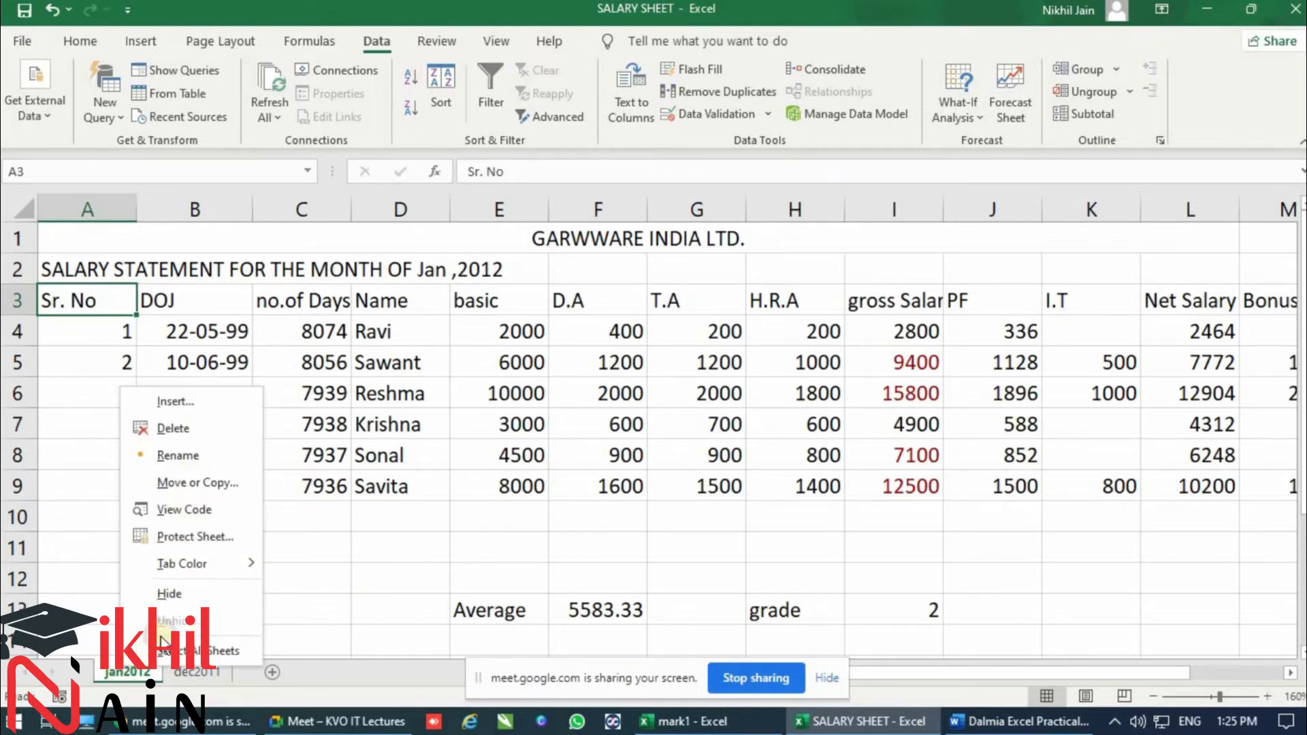
{"action": "left_click", "coordinate": [198, 435]}
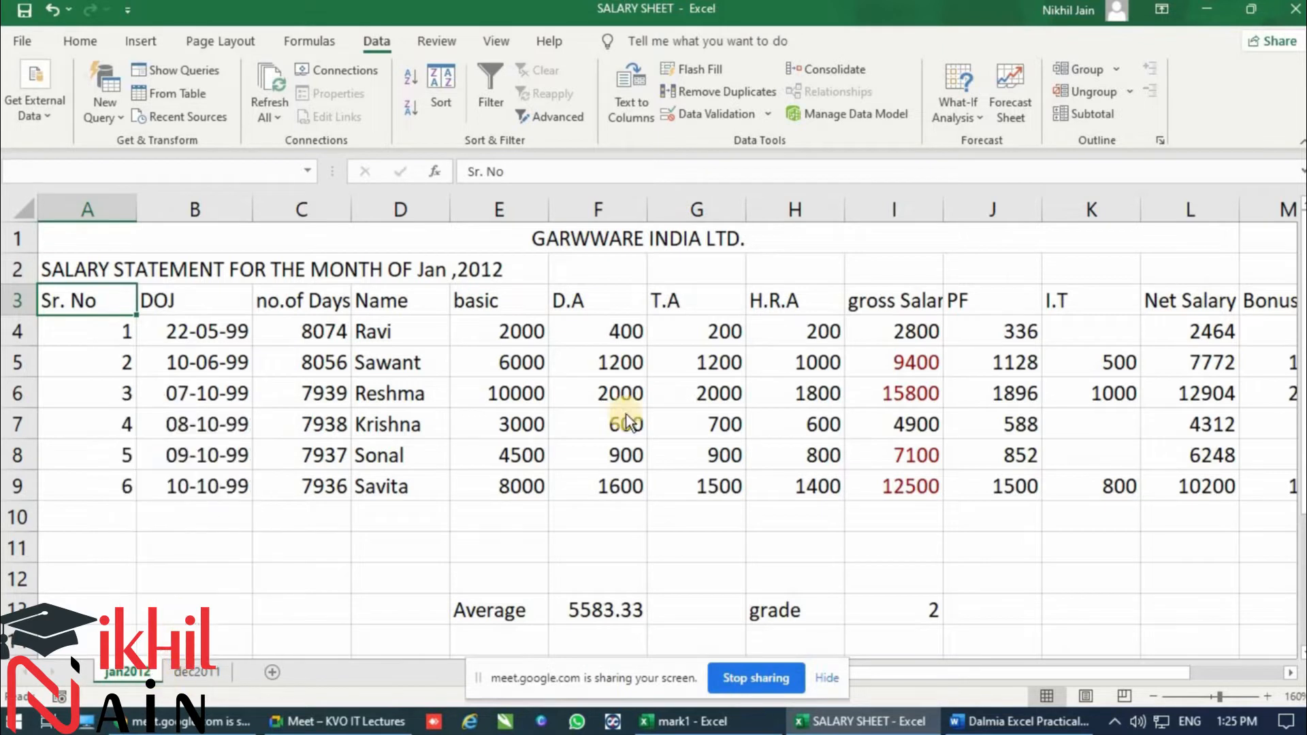
{"action": "left_click", "coordinate": [653, 412]}
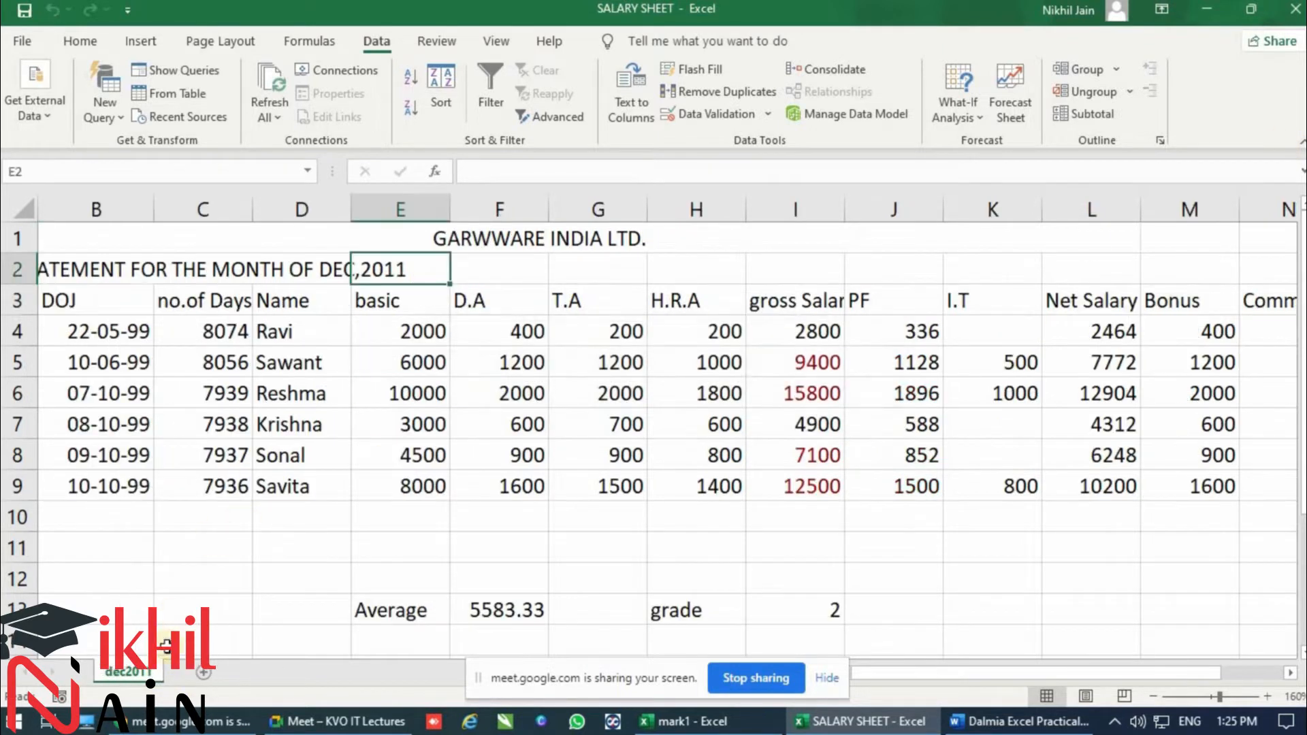
Step: Change the title in A2 of the dec2011 sheet to "SALARY STATEMENT FOR THE MONTH OF Oct,2021"
{"action": "left_click", "coordinate": [419, 330]}
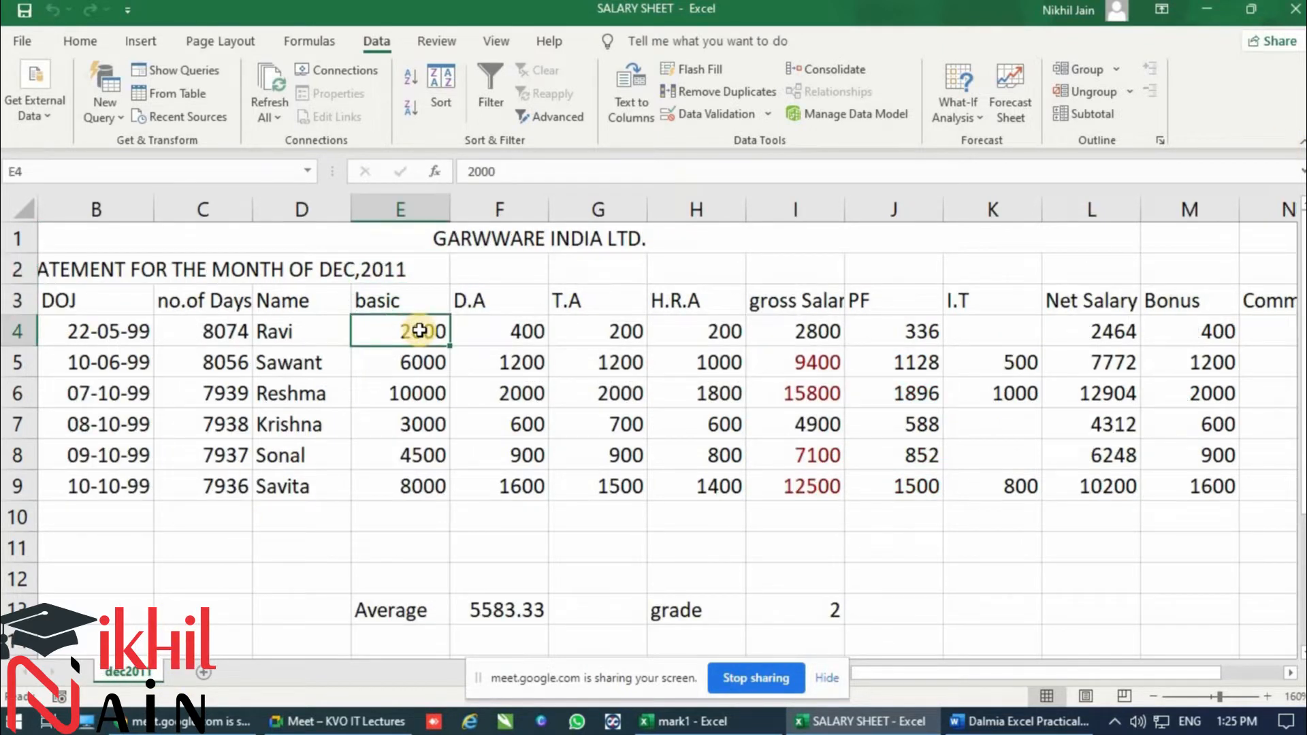
{"action": "left_click", "coordinate": [72, 274]}
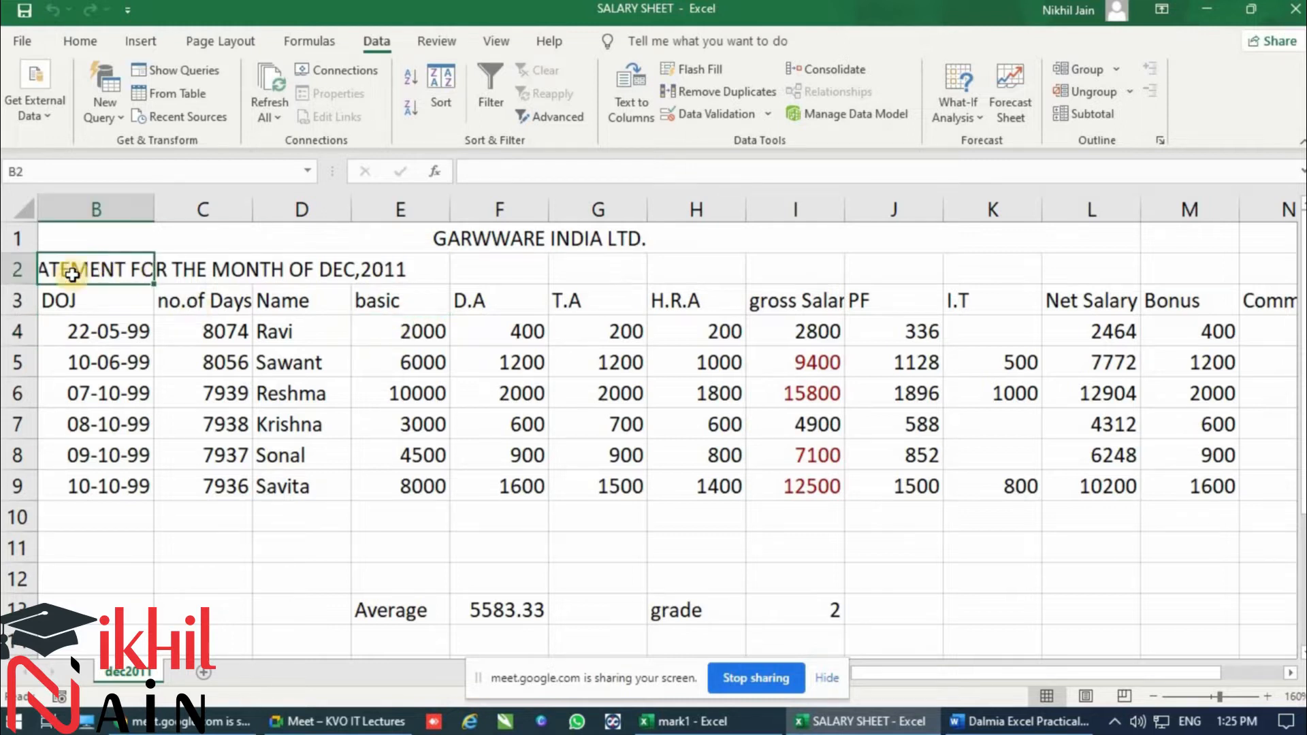
{"action": "key", "text": "Left"}
{"action": "left_click", "coordinate": [496, 266]}
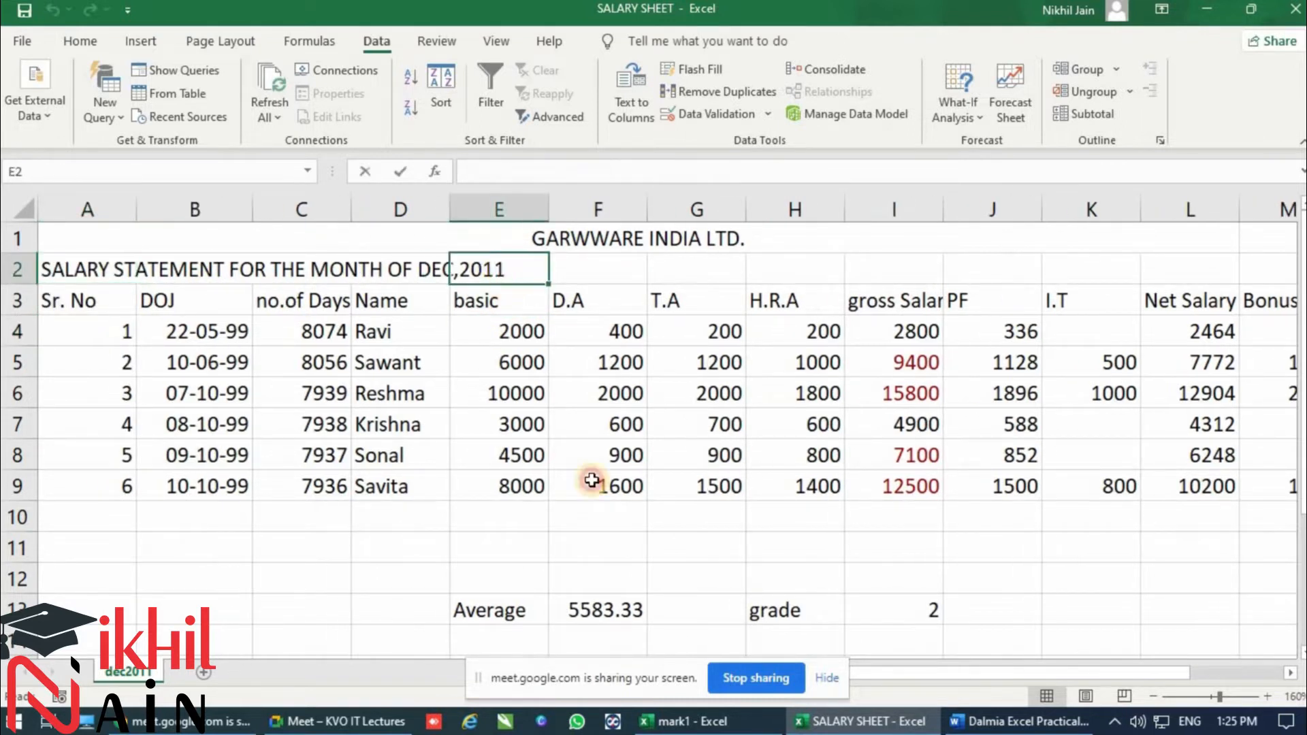
{"action": "key", "text": "Escape"}
{"action": "key", "text": "Left"}
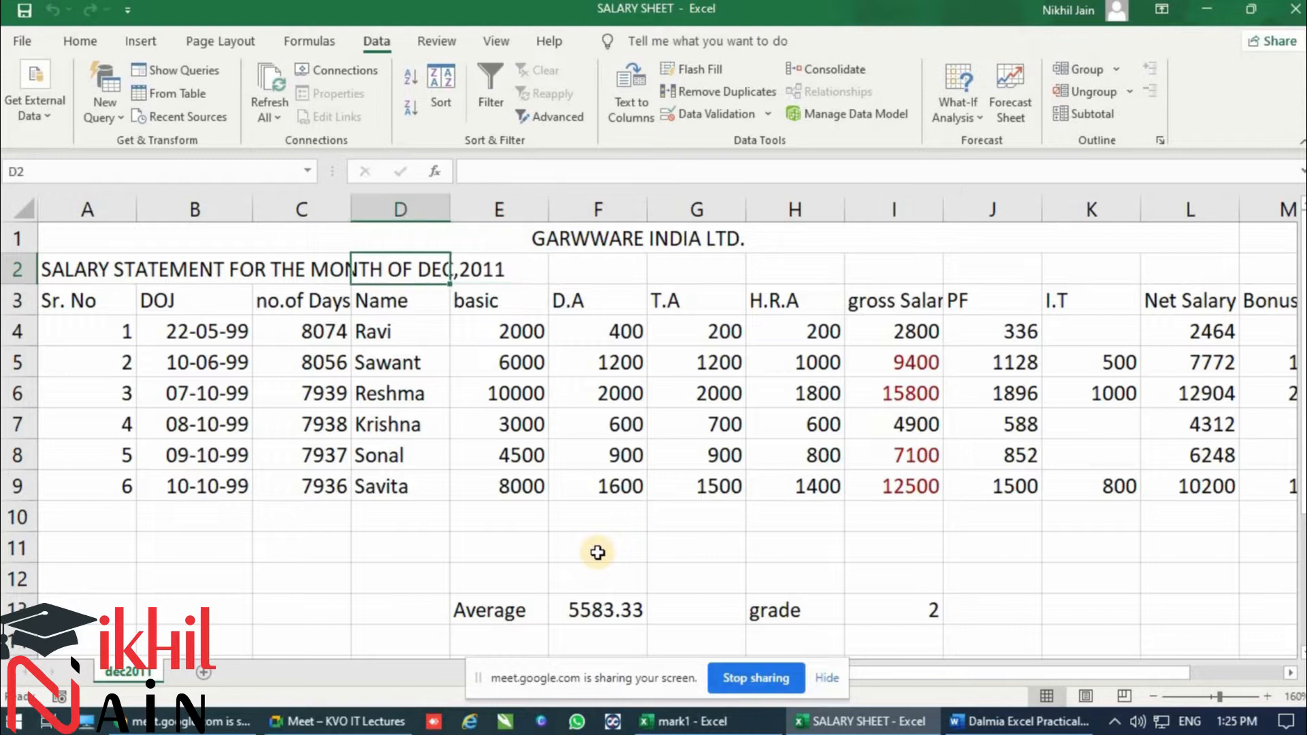
{"action": "key", "text": "Left"}
{"action": "key", "text": "Left"}
{"action": "key", "text": "Left"}
{"action": "key", "text": "F2"}
{"action": "key", "text": "BackSpace"}
{"action": "key", "text": "BackSpace"}
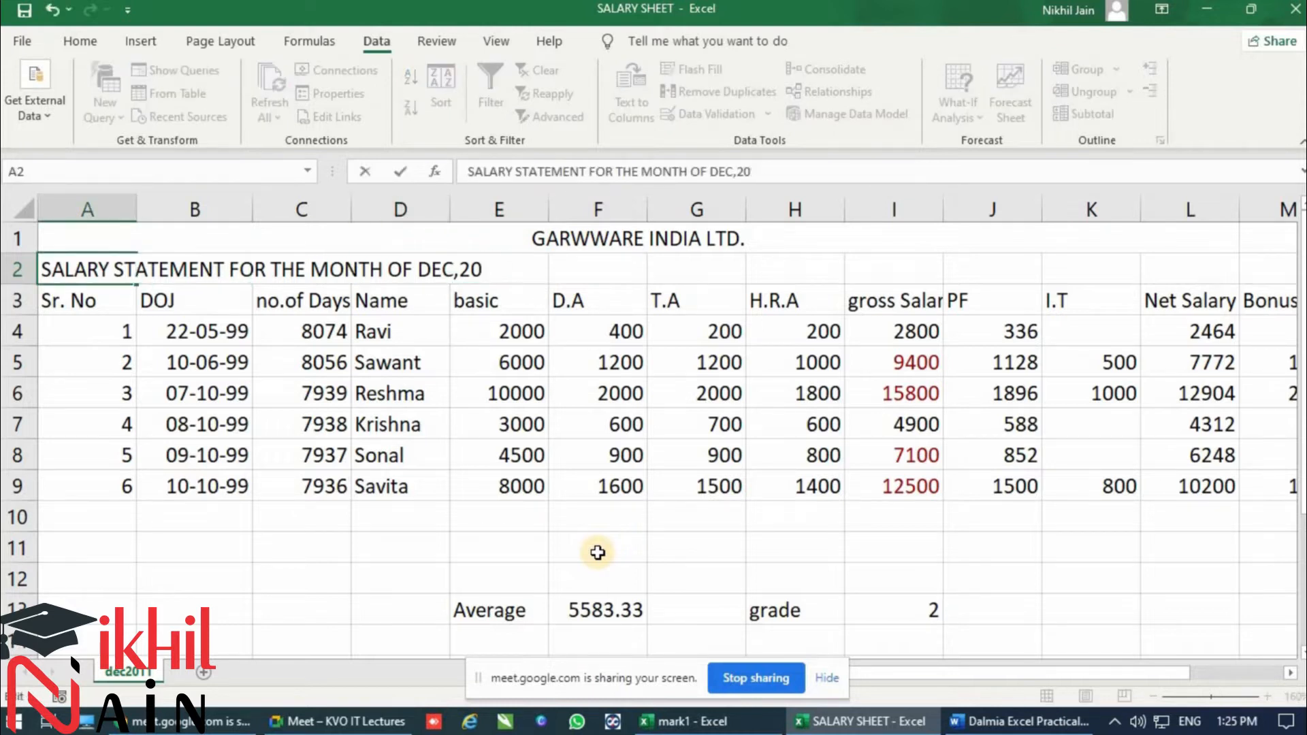
{"action": "type", "text": "21"}
{"action": "key", "text": "BackSpace"}
{"action": "key", "text": "BackSpace"}
{"action": "key", "text": "BackSpace"}
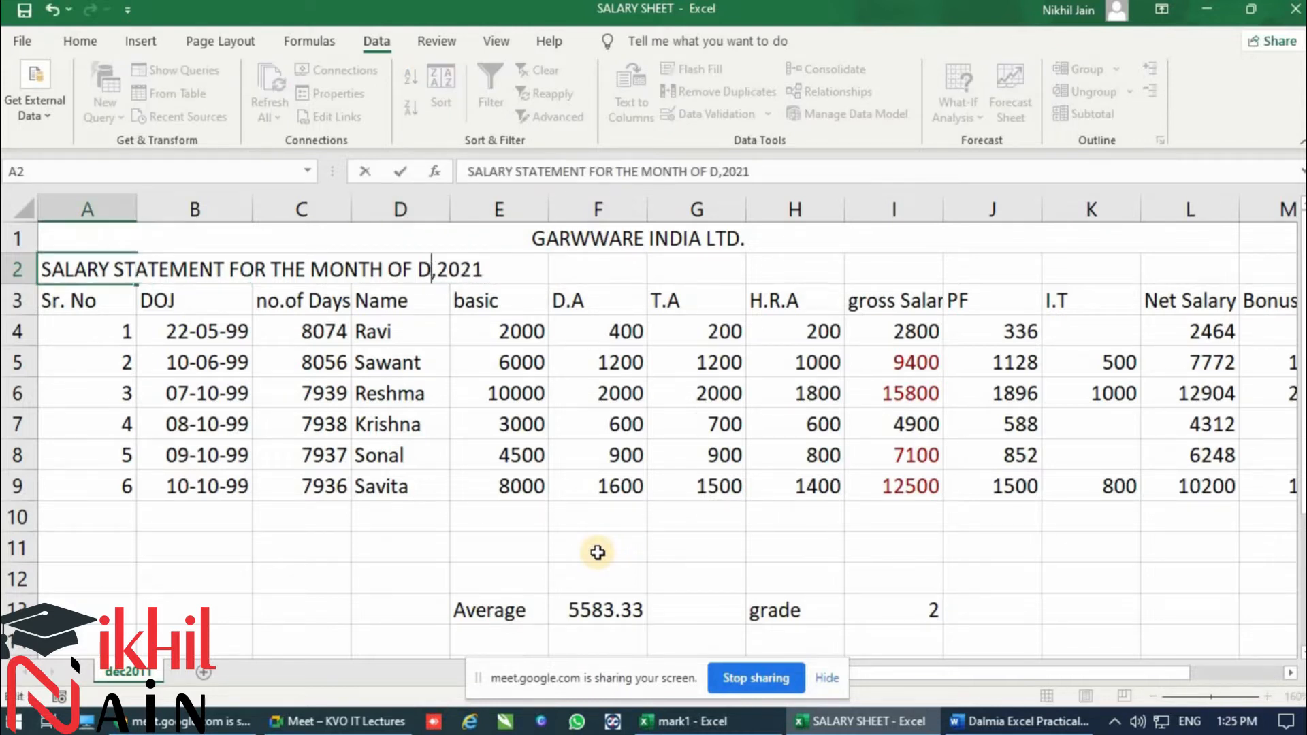
{"action": "type", "text": "Oct"}
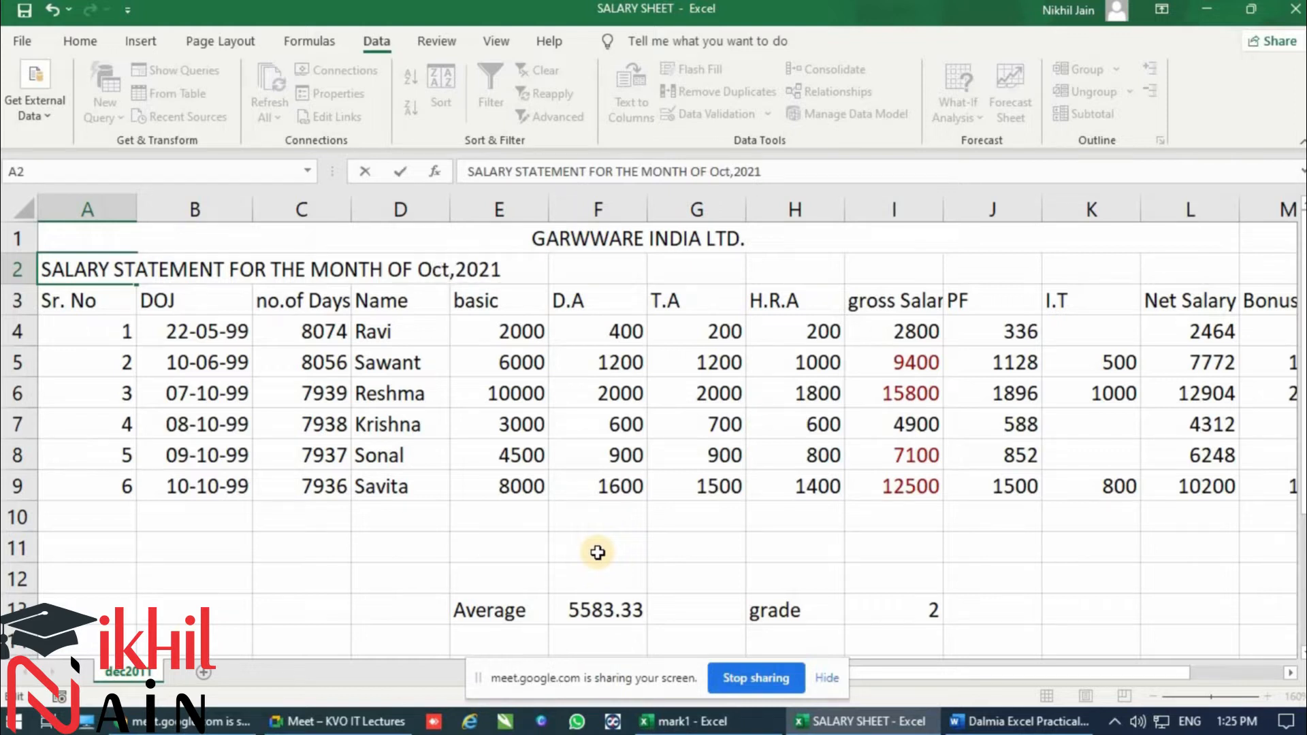
{"action": "key", "text": "Return"}
Step: Add a scenario named "Basic salary Oct-2021" that stores the current basic salaries, with E4:E9 as changing cells
{"action": "left_click_drag", "start_coordinate": [514, 336], "coordinate": [496, 486]}
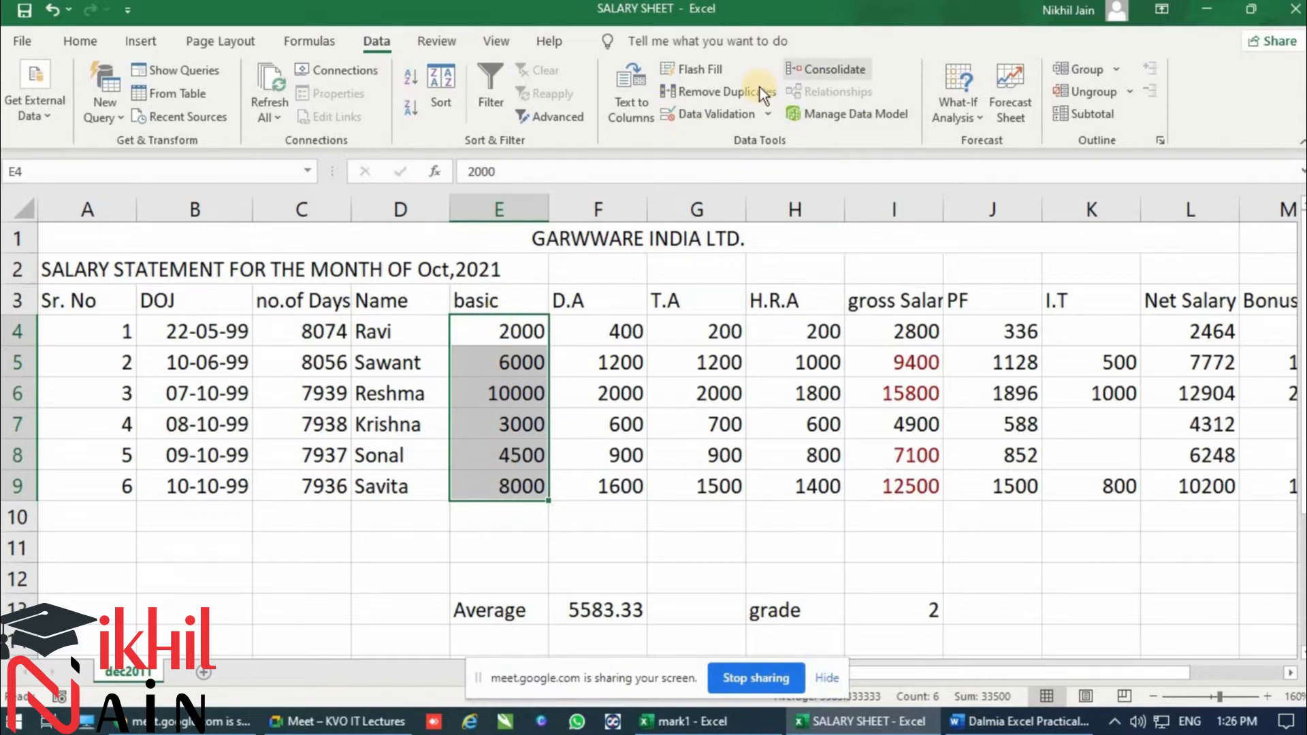
{"action": "left_click", "coordinate": [972, 113]}
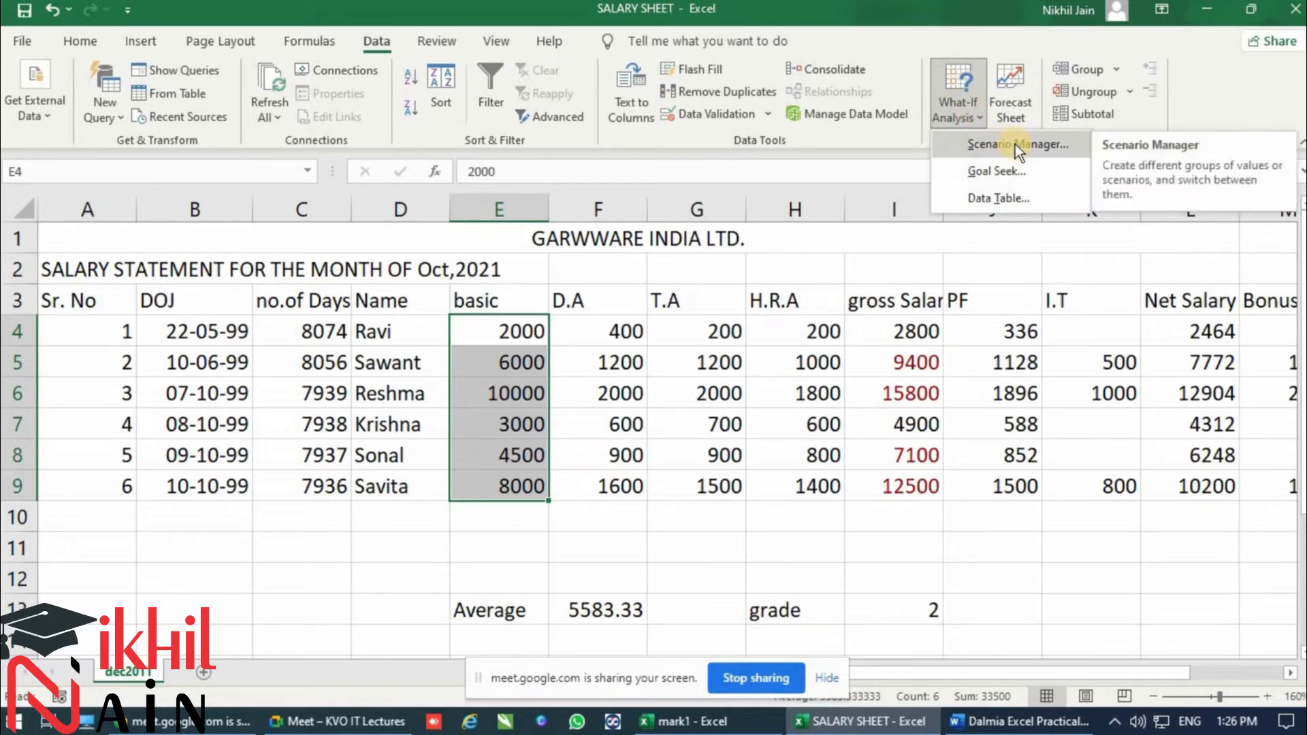
{"action": "left_click", "coordinate": [1014, 145]}
{"action": "left_click", "coordinate": [565, 85]}
{"action": "left_click_drag", "start_coordinate": [469, 54], "coordinate": [869, 219]}
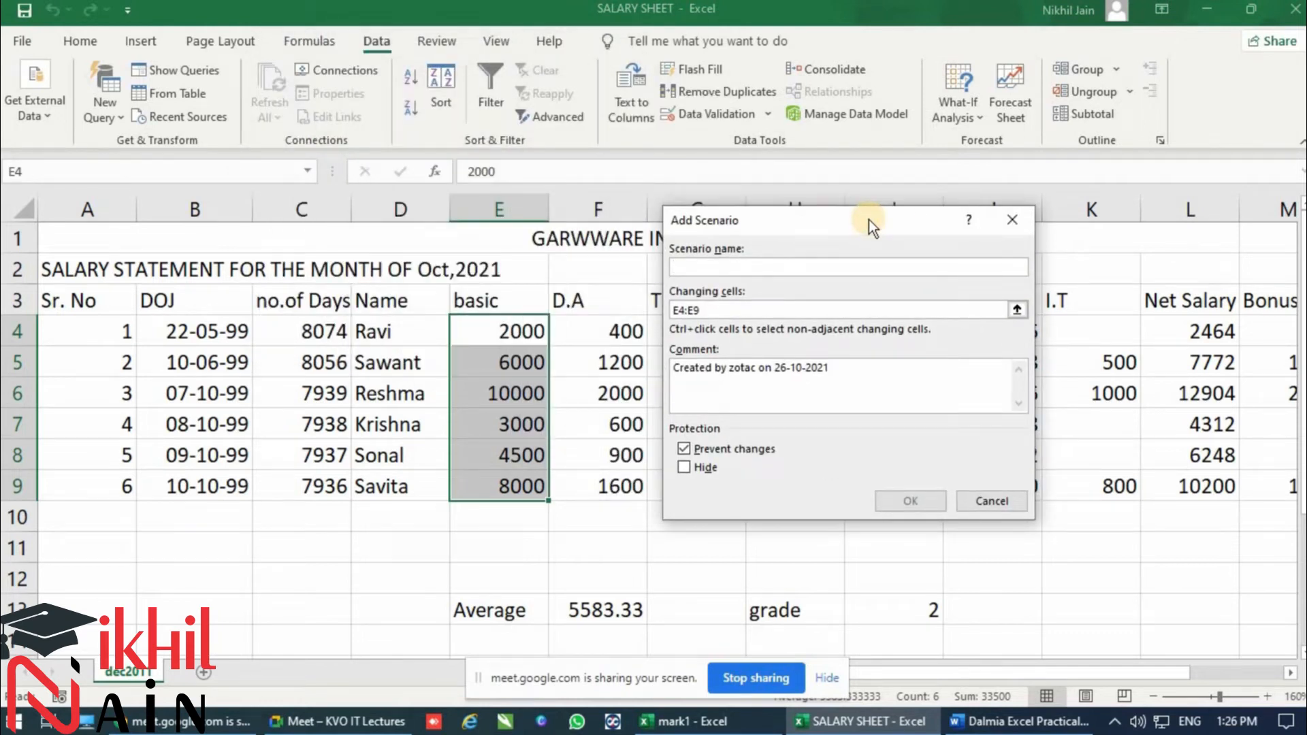
{"action": "type", "text": "Basic salary Oct-2021"}
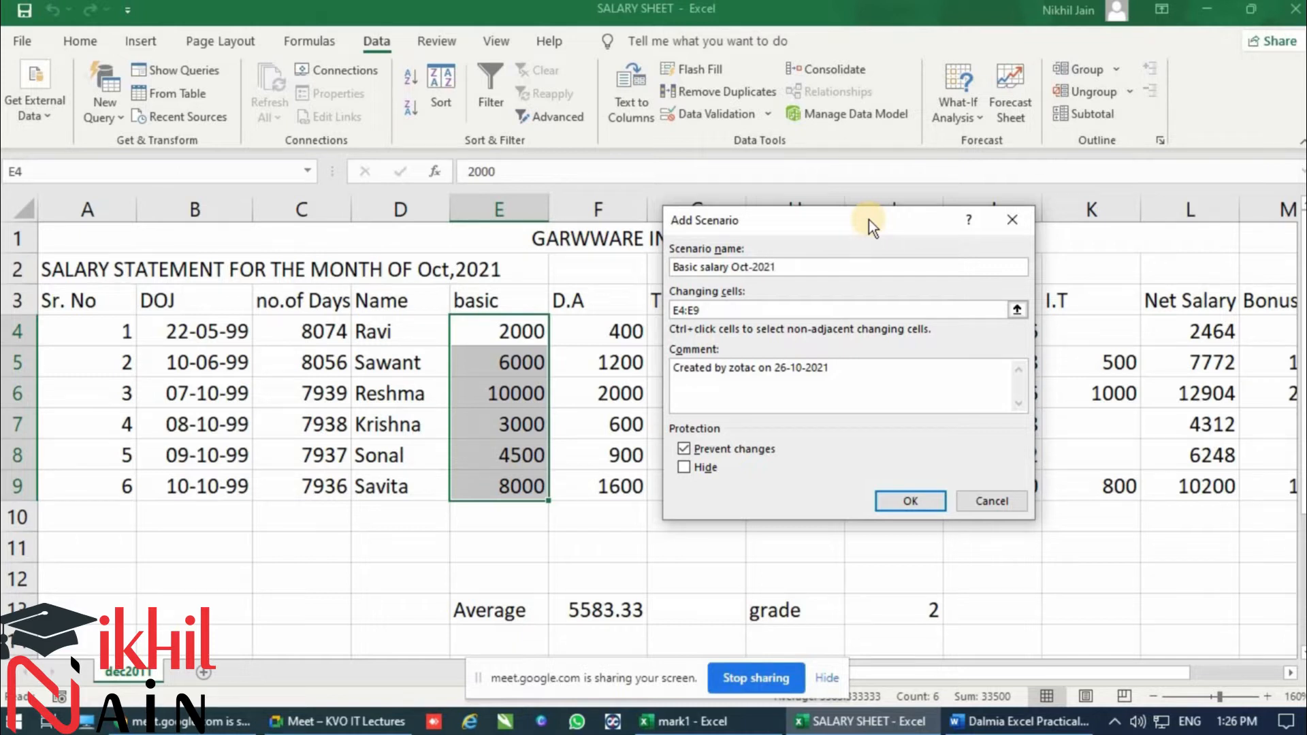
{"action": "left_click", "coordinate": [888, 495]}
{"action": "left_click", "coordinate": [872, 441]}
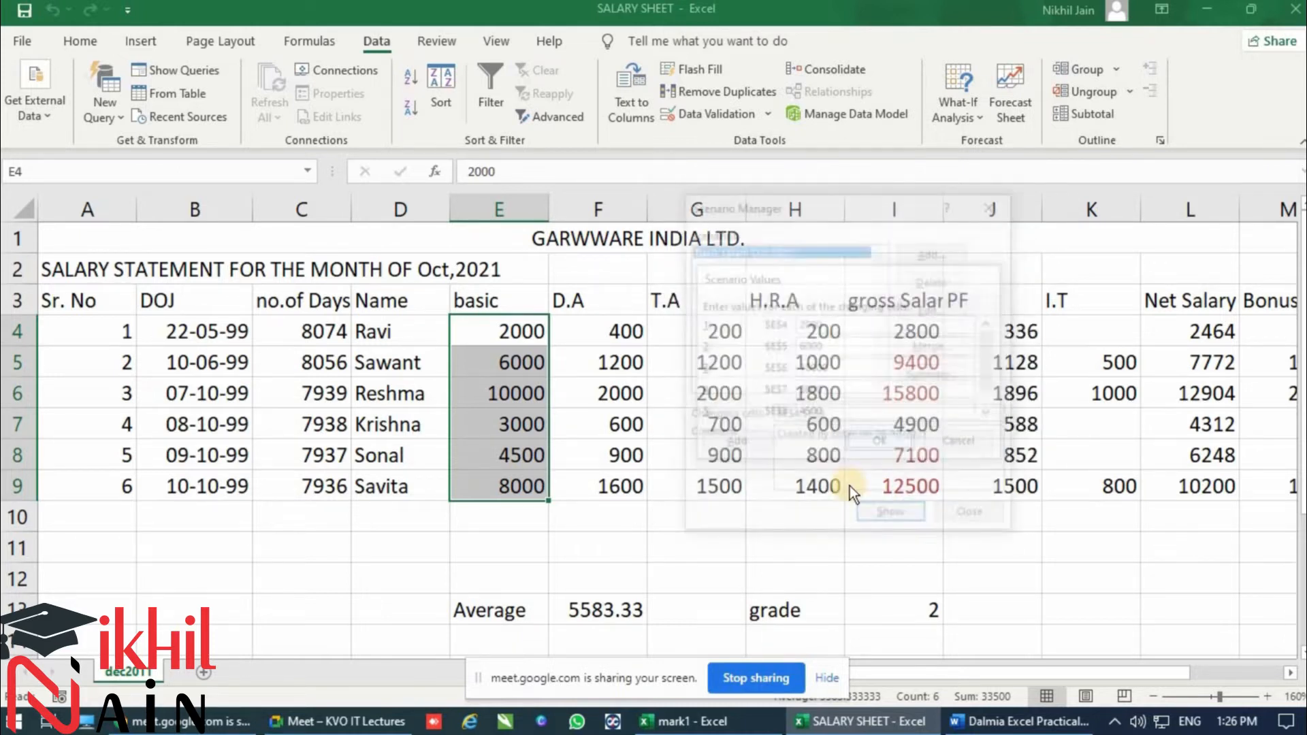
{"action": "left_click", "coordinate": [971, 518]}
{"action": "left_click", "coordinate": [813, 525]}
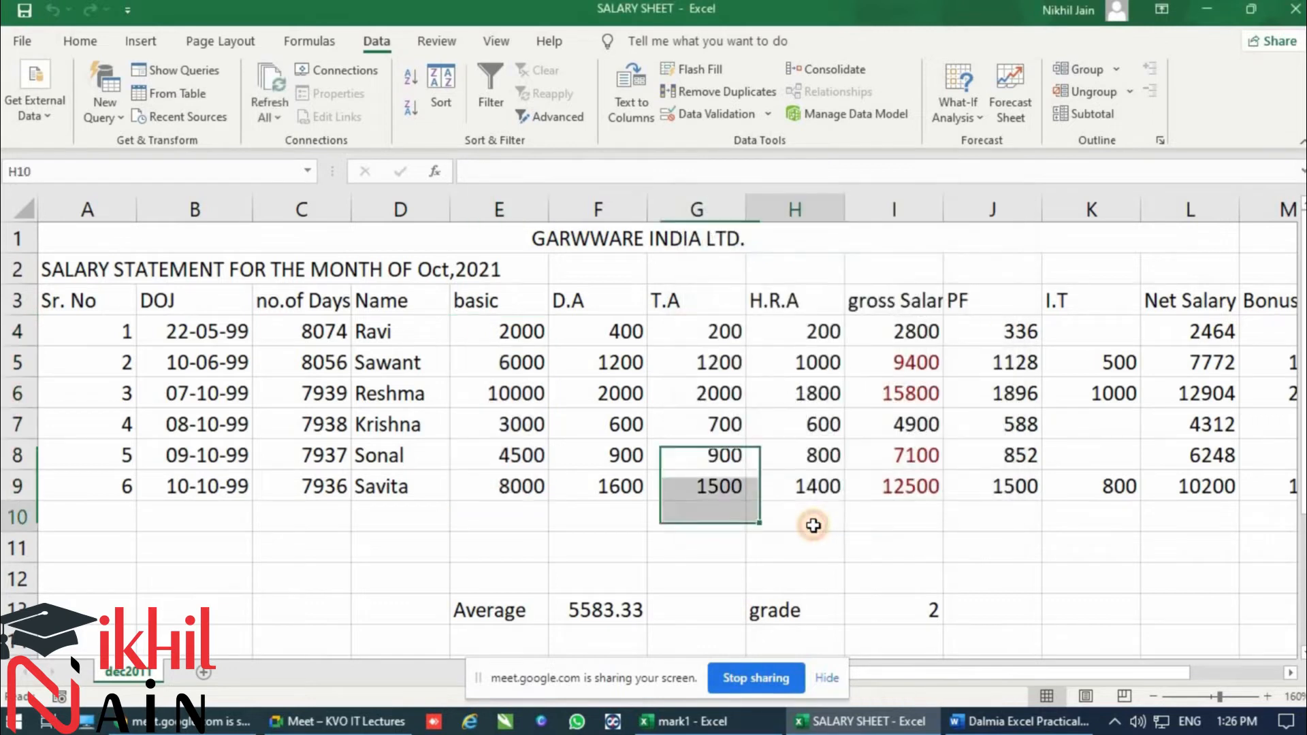
Step: Set the basic salaries in E4, E5 and E6 to 2500, 6500 and 11000
{"action": "left_click_drag", "start_coordinate": [552, 341], "coordinate": [487, 321]}
{"action": "left_click", "coordinate": [515, 335]}
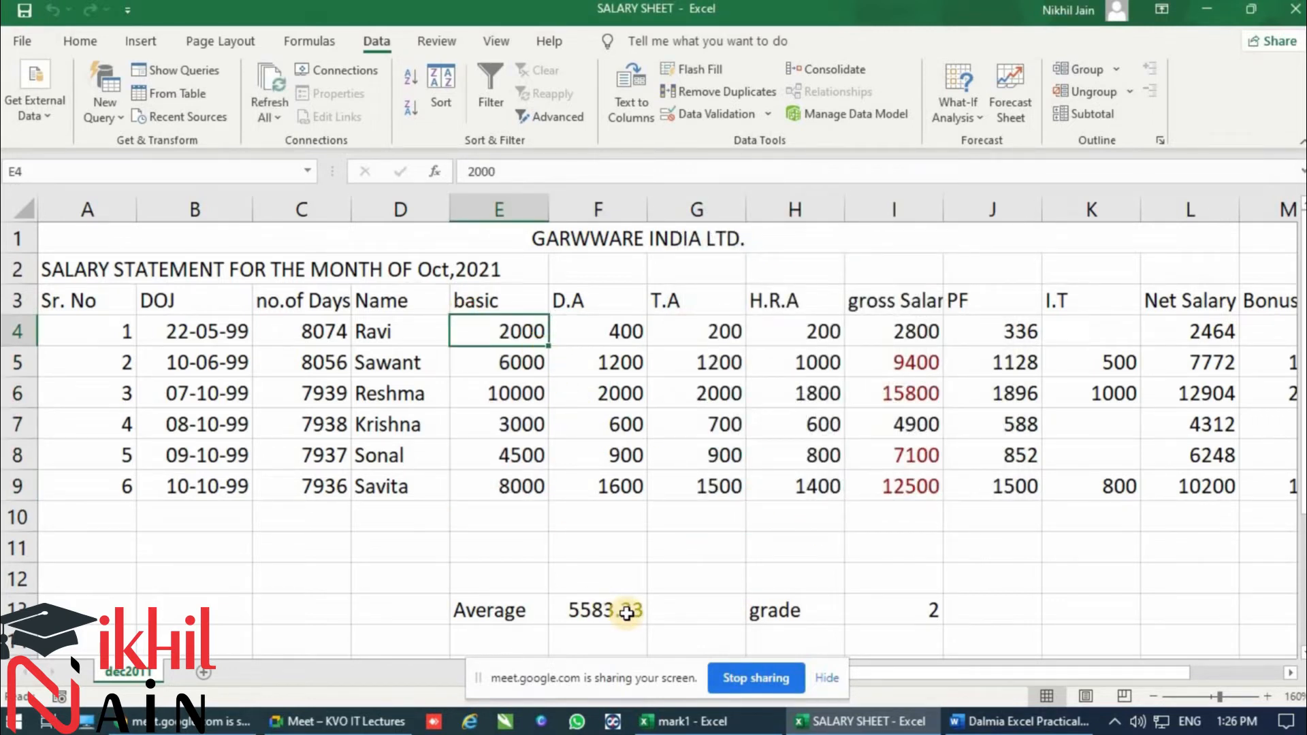
{"action": "type", "text": "2500"}
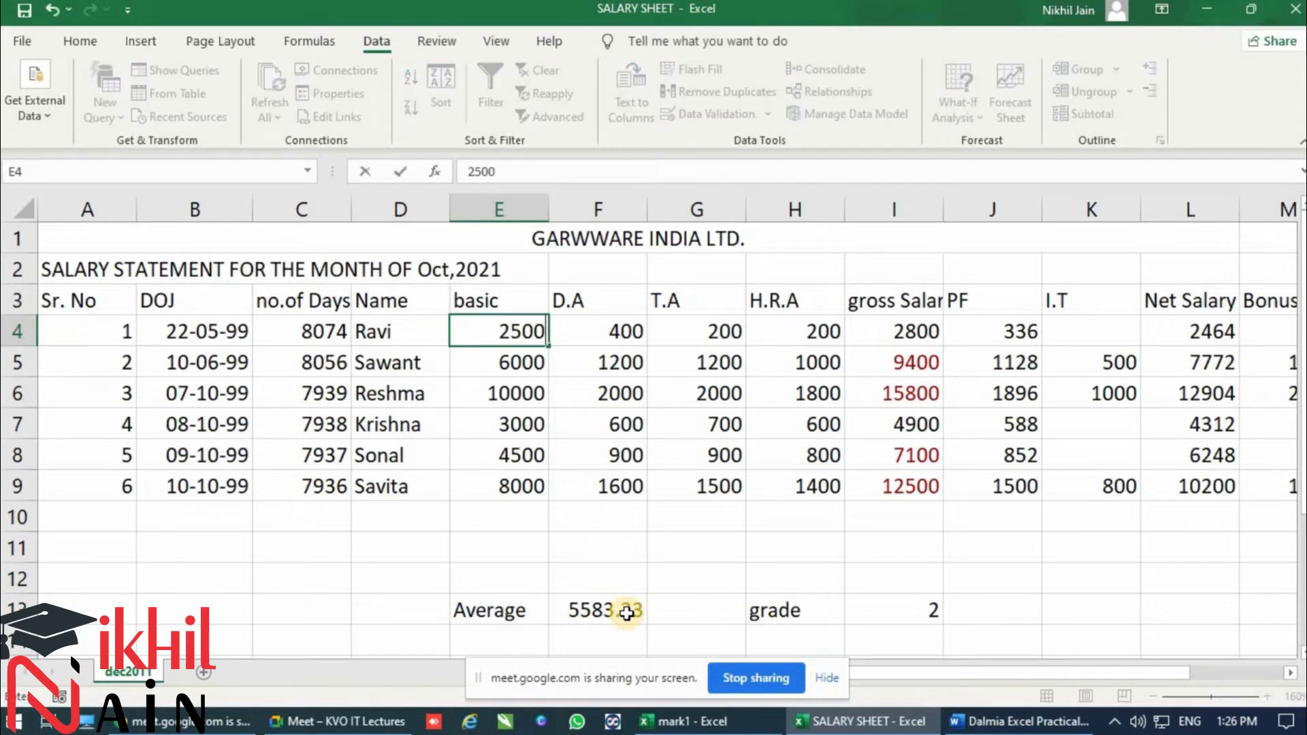
{"action": "key", "text": "Return"}
{"action": "key", "text": "F2"}
{"action": "key", "text": "Delete"}
{"action": "type", "text": "5"}
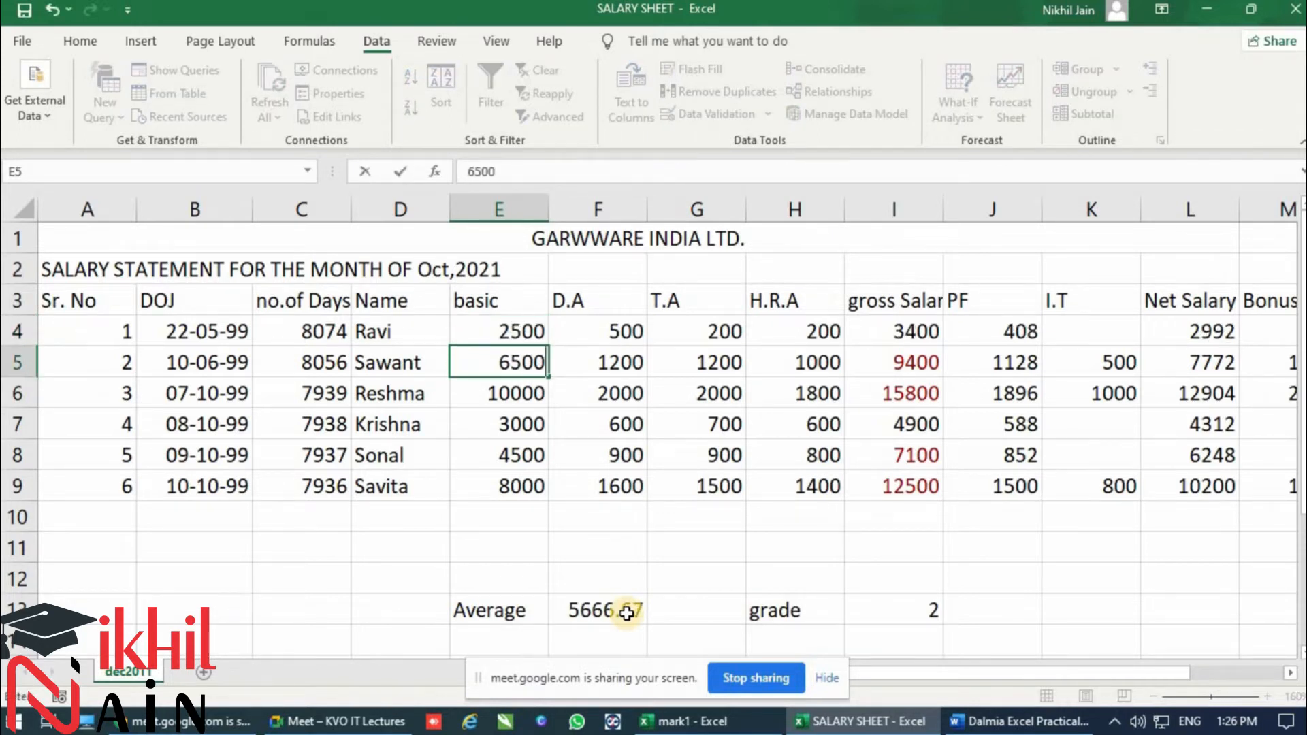
{"action": "key", "text": "Return"}
{"action": "type", "text": "11"}
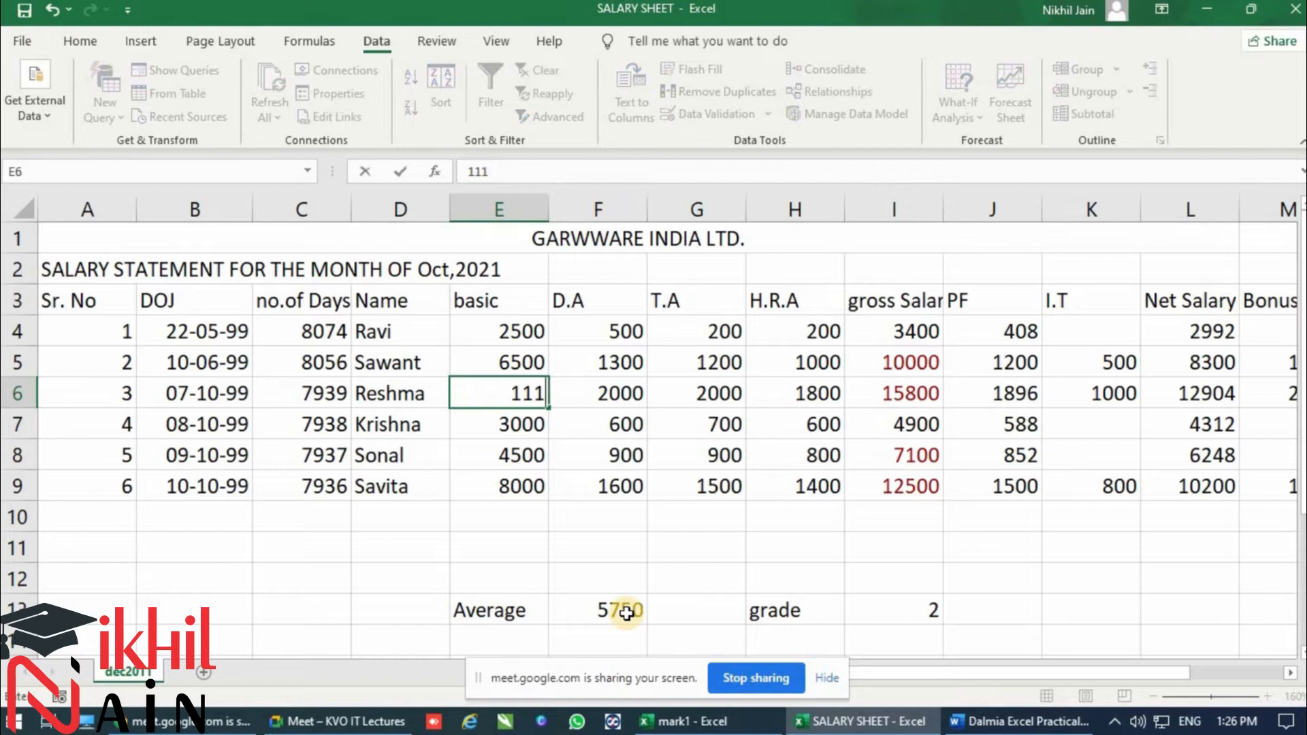
{"action": "type", "text": "000"}
{"action": "key", "text": "Return"}
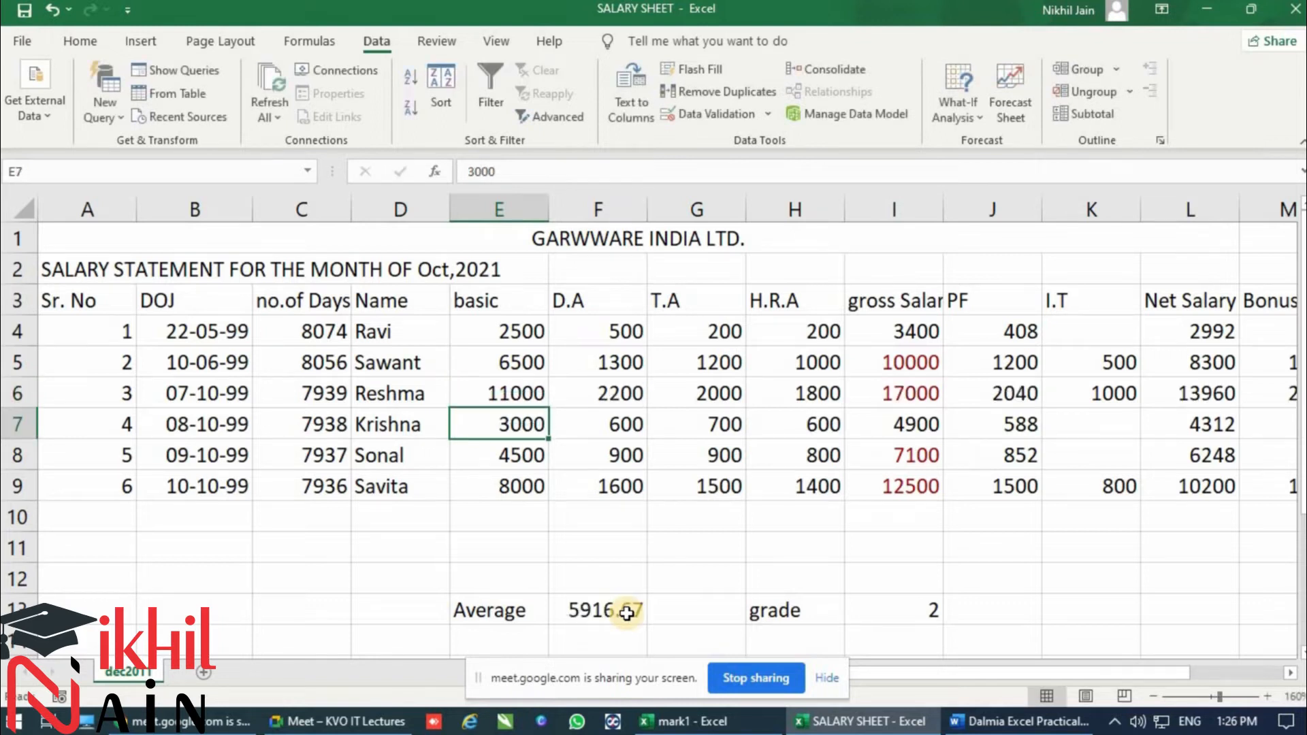
Step: Set the basic salaries in E7, E8 and E9 to 4000, 5600 and 9100
{"action": "type", "text": "4000"}
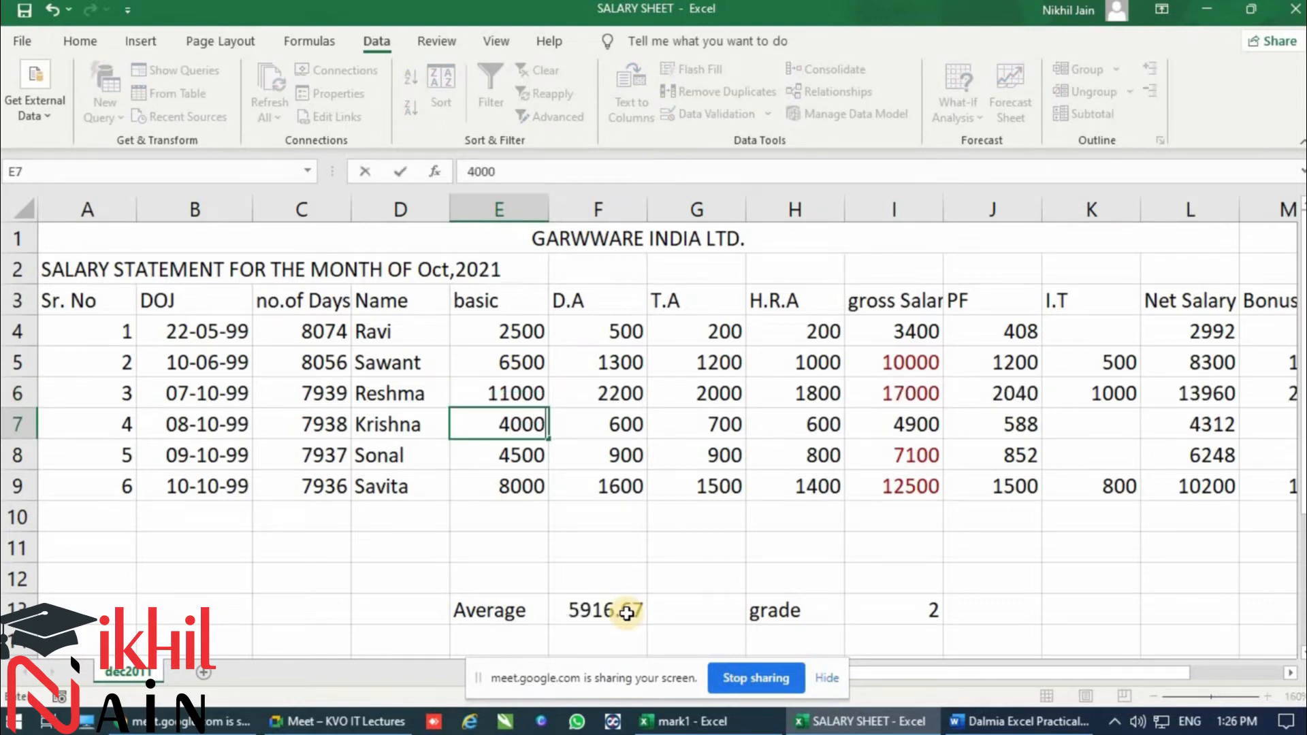
{"action": "key", "text": "Return"}
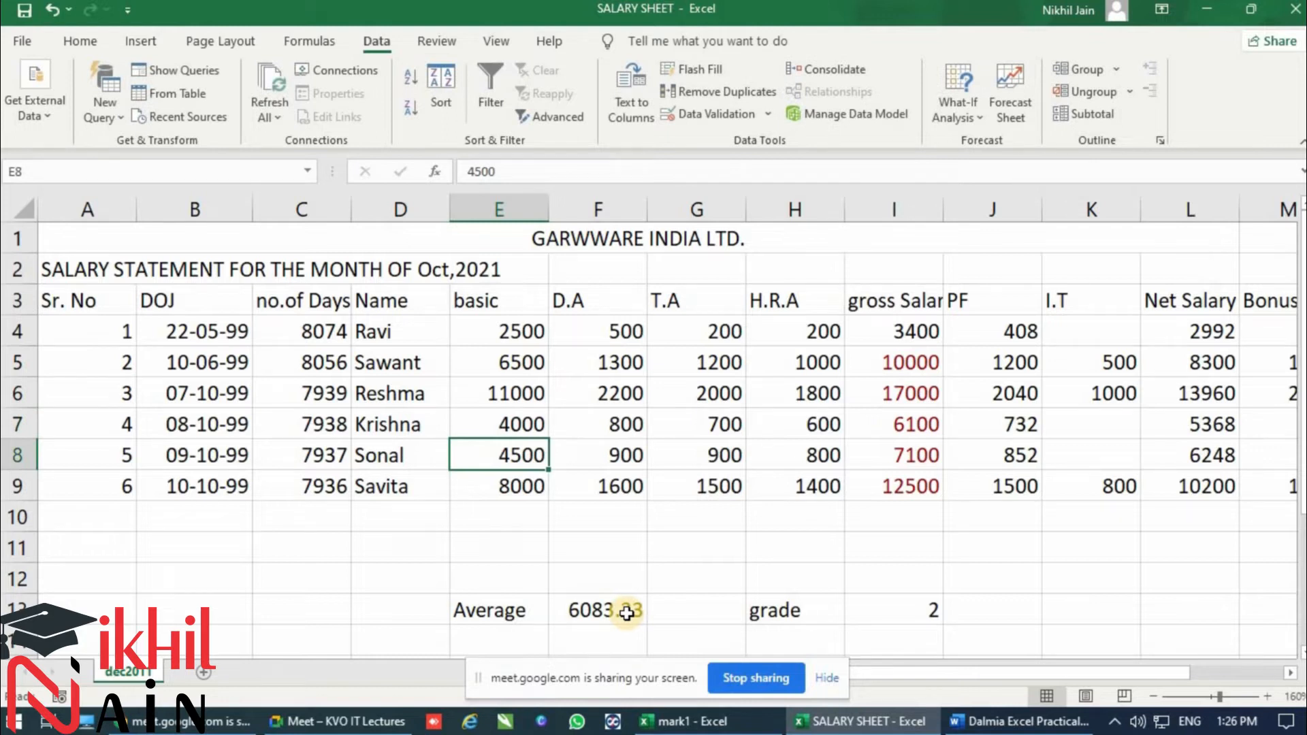
{"action": "type", "text": "5600"}
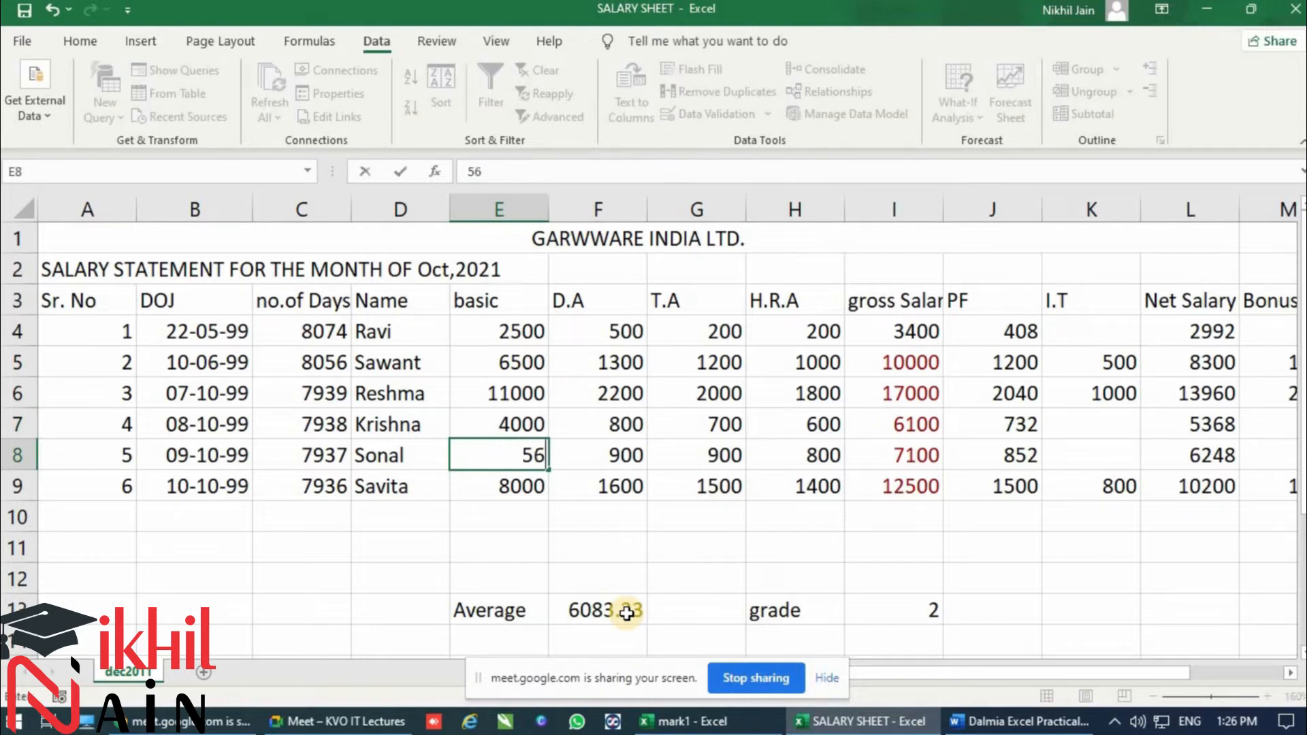
{"action": "key", "text": "Return"}
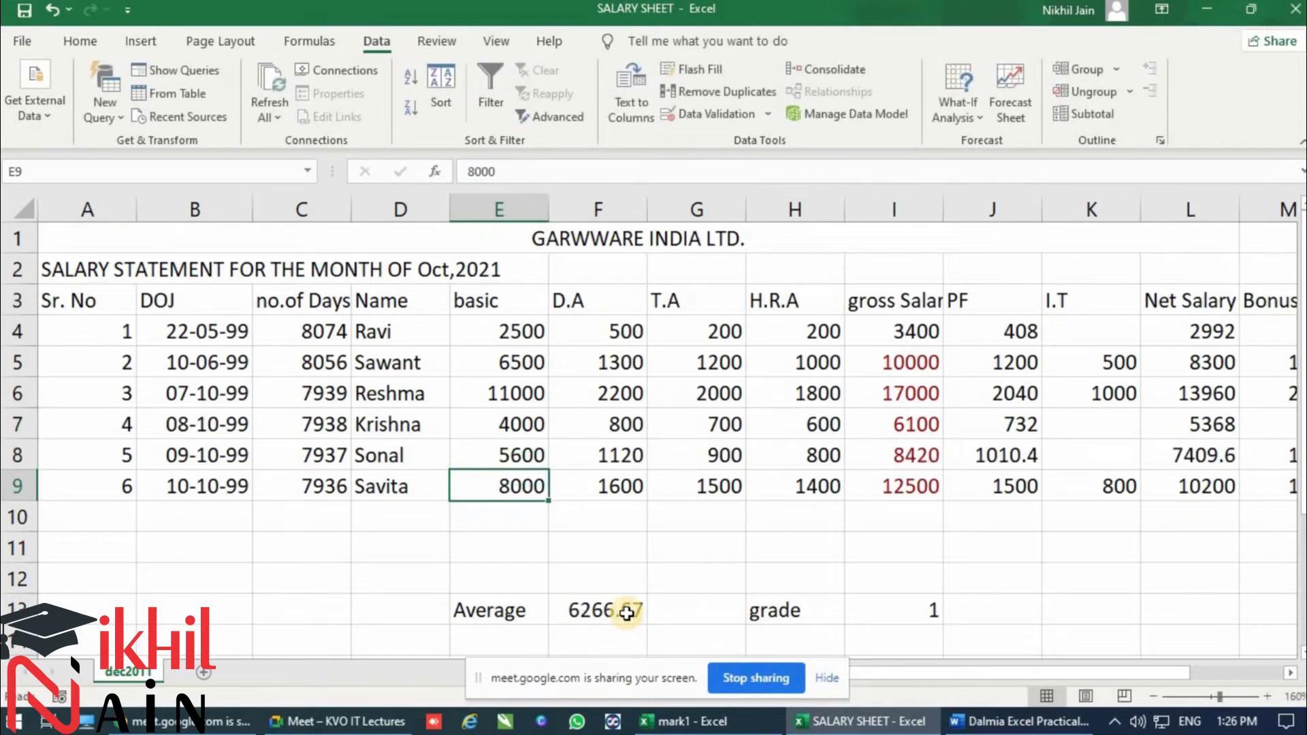
{"action": "type", "text": "9100"}
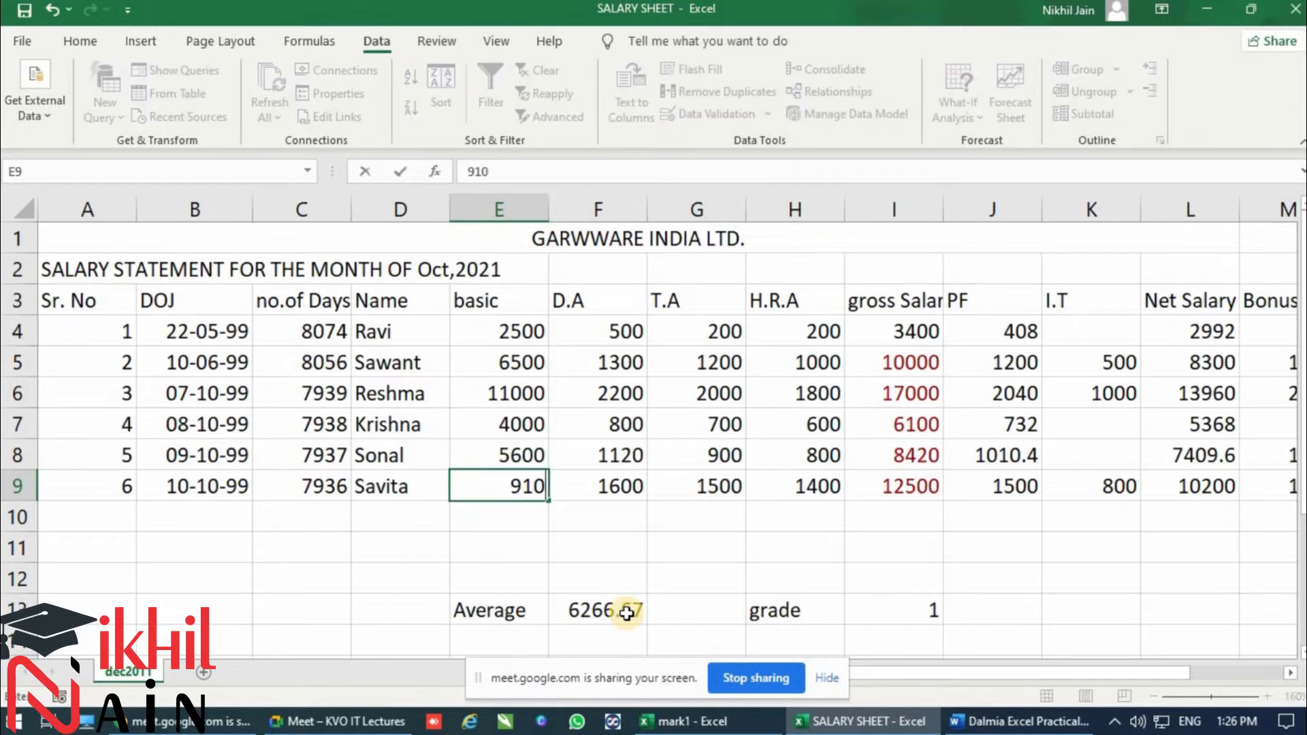
{"action": "key", "text": "Return"}
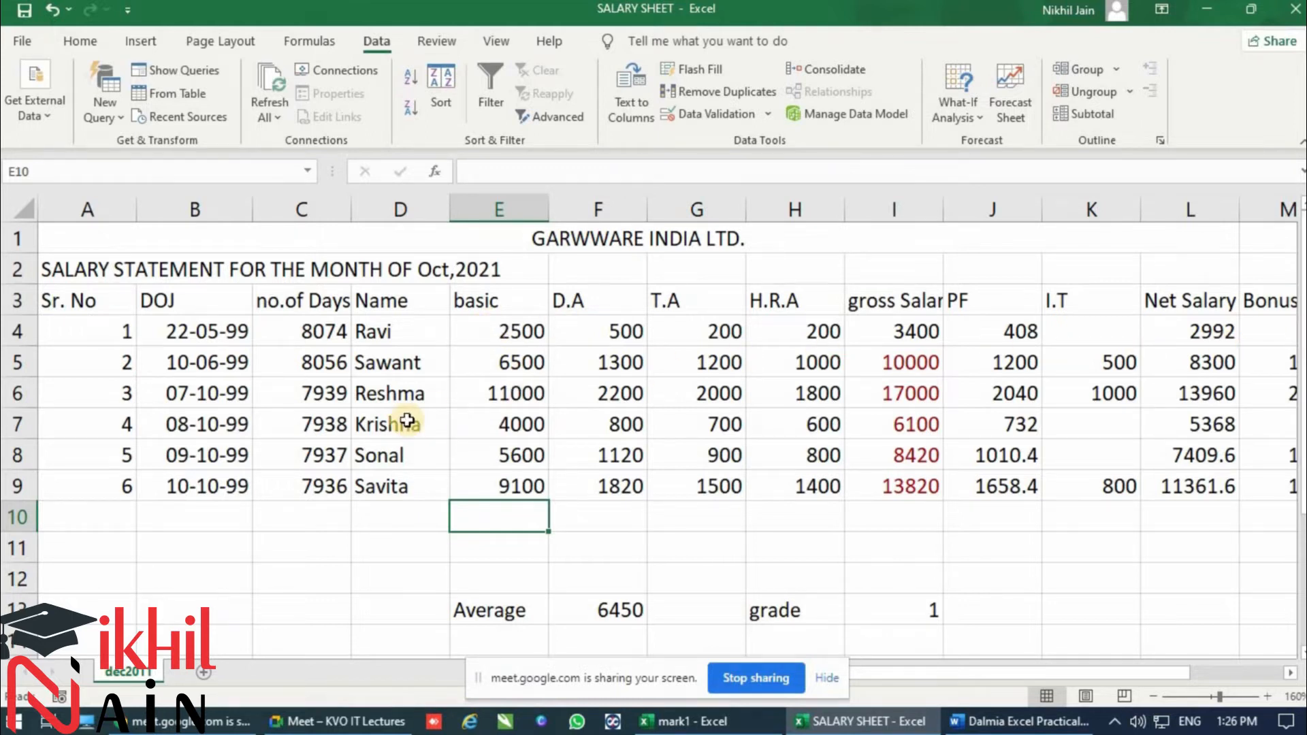
Step: Add a scenario named "Basic Salary Nov-2021" that stores the current basic salaries, with E4:E9 as changing cells
{"action": "left_click_drag", "start_coordinate": [492, 331], "coordinate": [477, 480]}
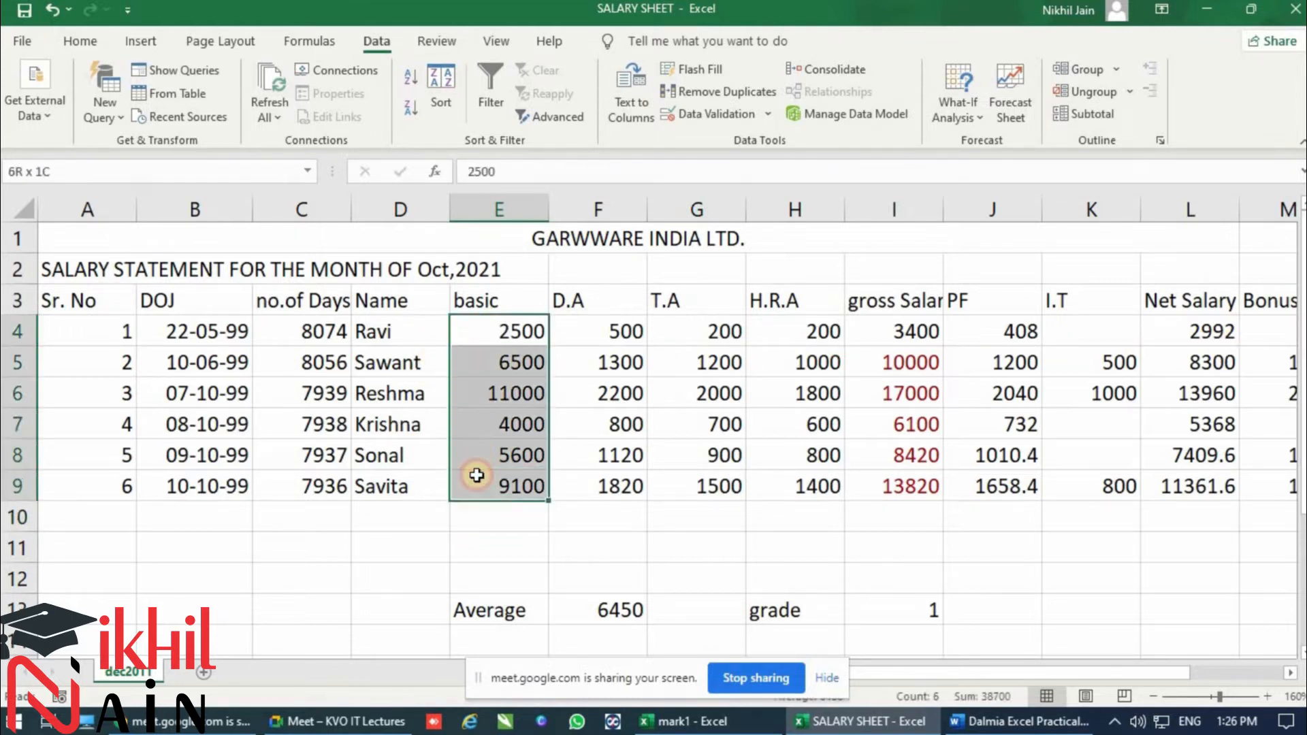
{"action": "left_click", "coordinate": [951, 108]}
{"action": "left_click", "coordinate": [987, 138]}
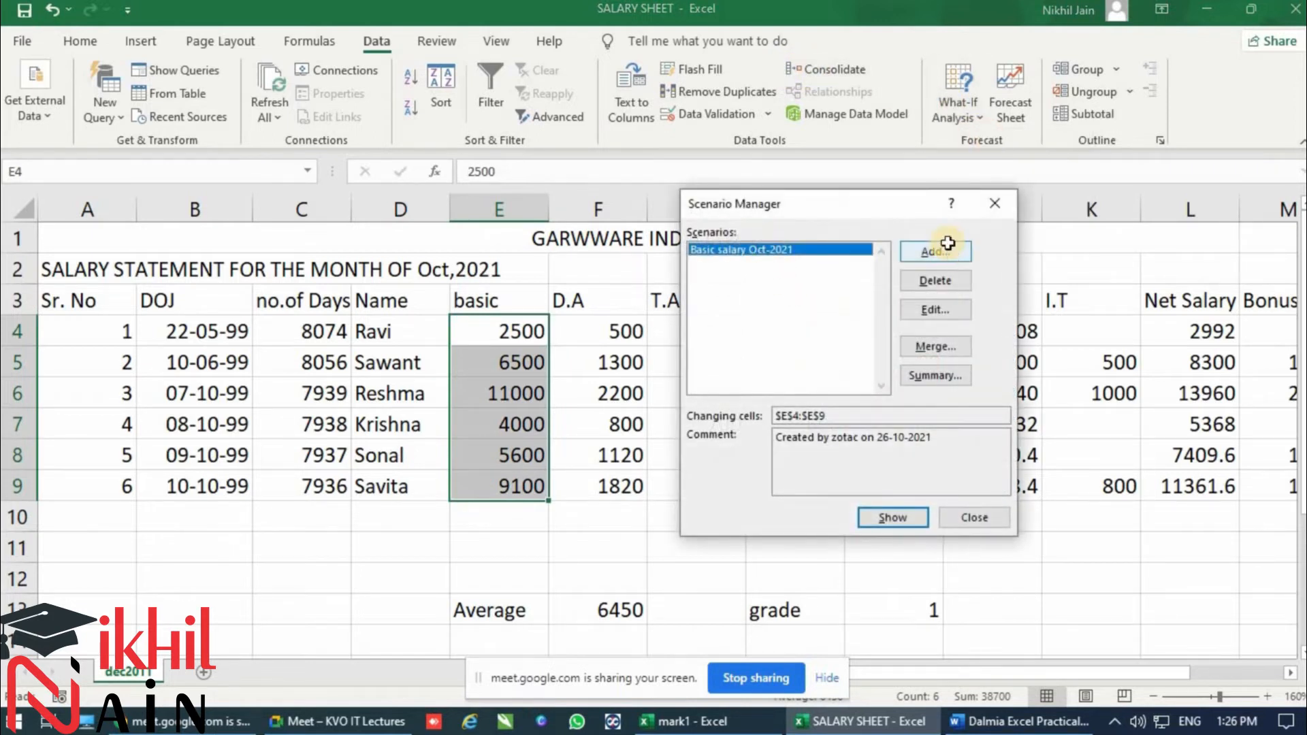
{"action": "left_click", "coordinate": [935, 251]}
{"action": "type", "text": "Bas"}
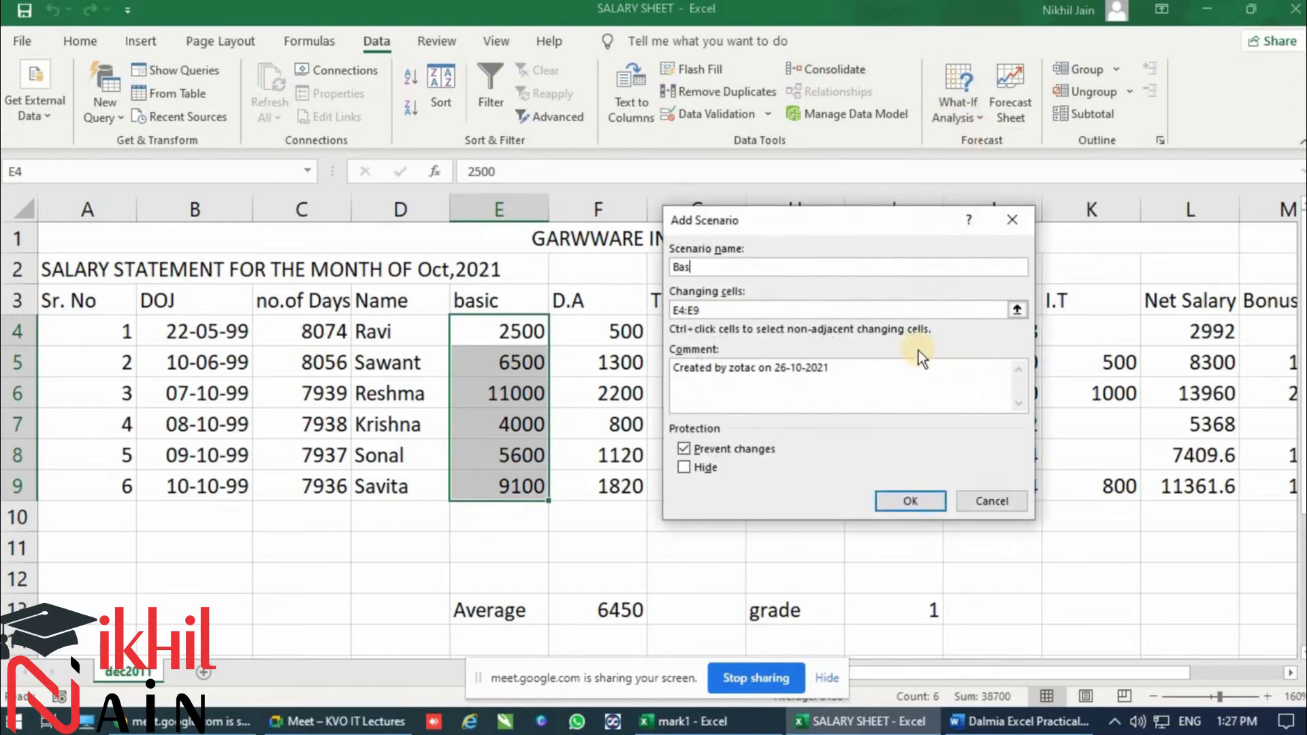
{"action": "type", "text": "ic Salary Nov-2021"}
{"action": "left_click", "coordinate": [896, 500]}
{"action": "left_click", "coordinate": [878, 445]}
{"action": "left_click", "coordinate": [960, 515]}
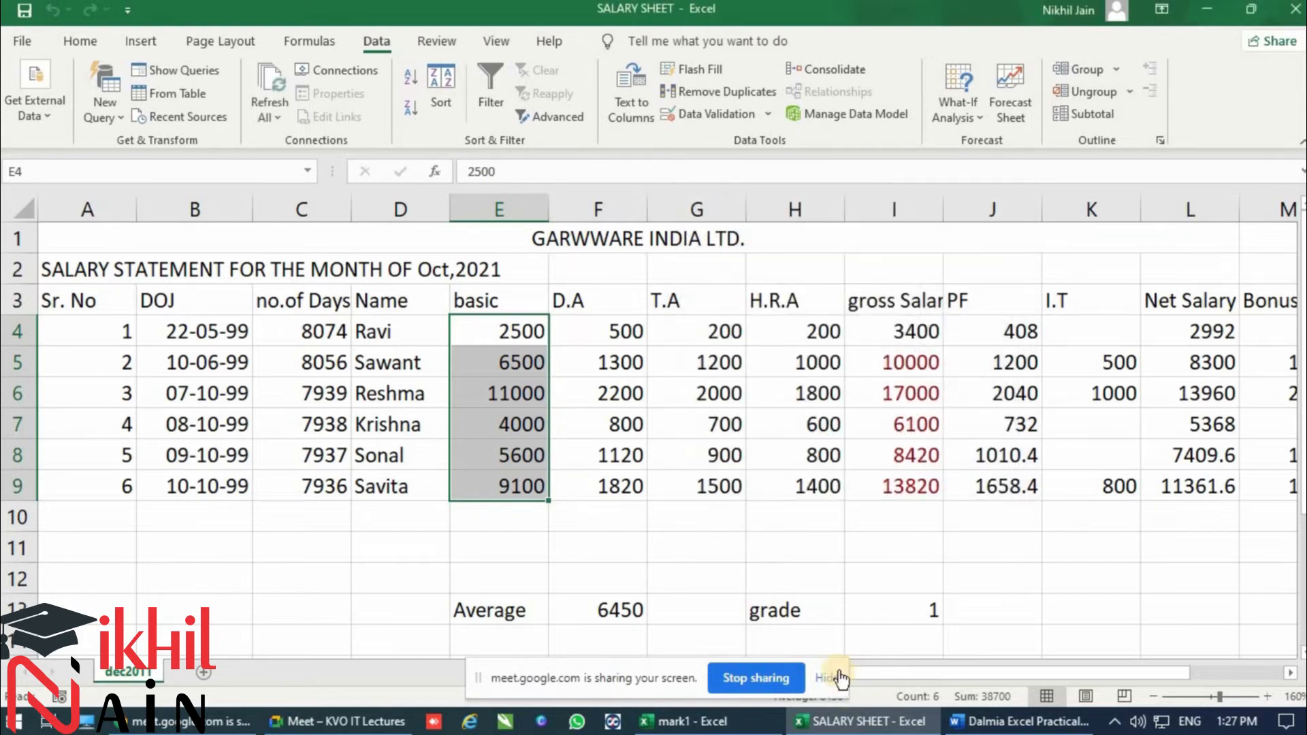
Step: Show the "Basic salary Oct-2021" scenario on the salary sheet and close Scenario Manager
{"action": "left_click", "coordinate": [839, 678]}
{"action": "left_click", "coordinate": [633, 579]}
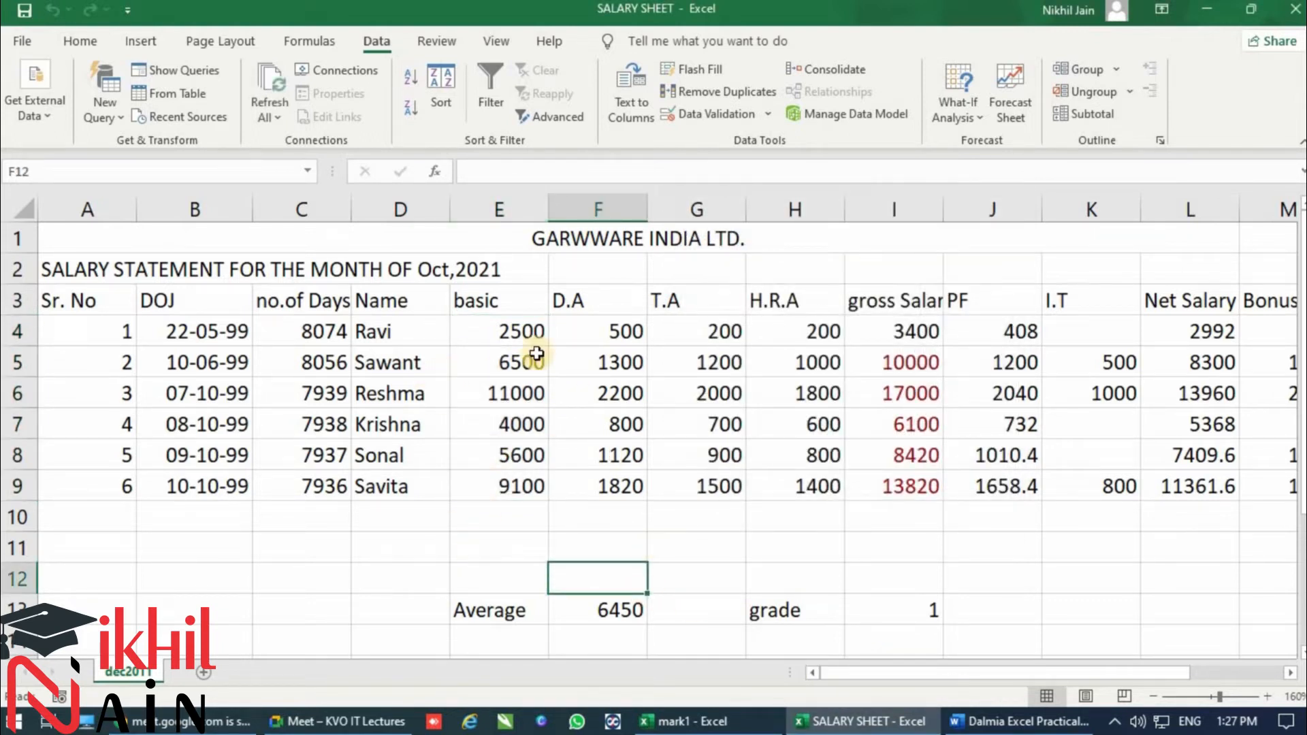
{"action": "left_click", "coordinate": [953, 116]}
{"action": "left_click", "coordinate": [982, 146]}
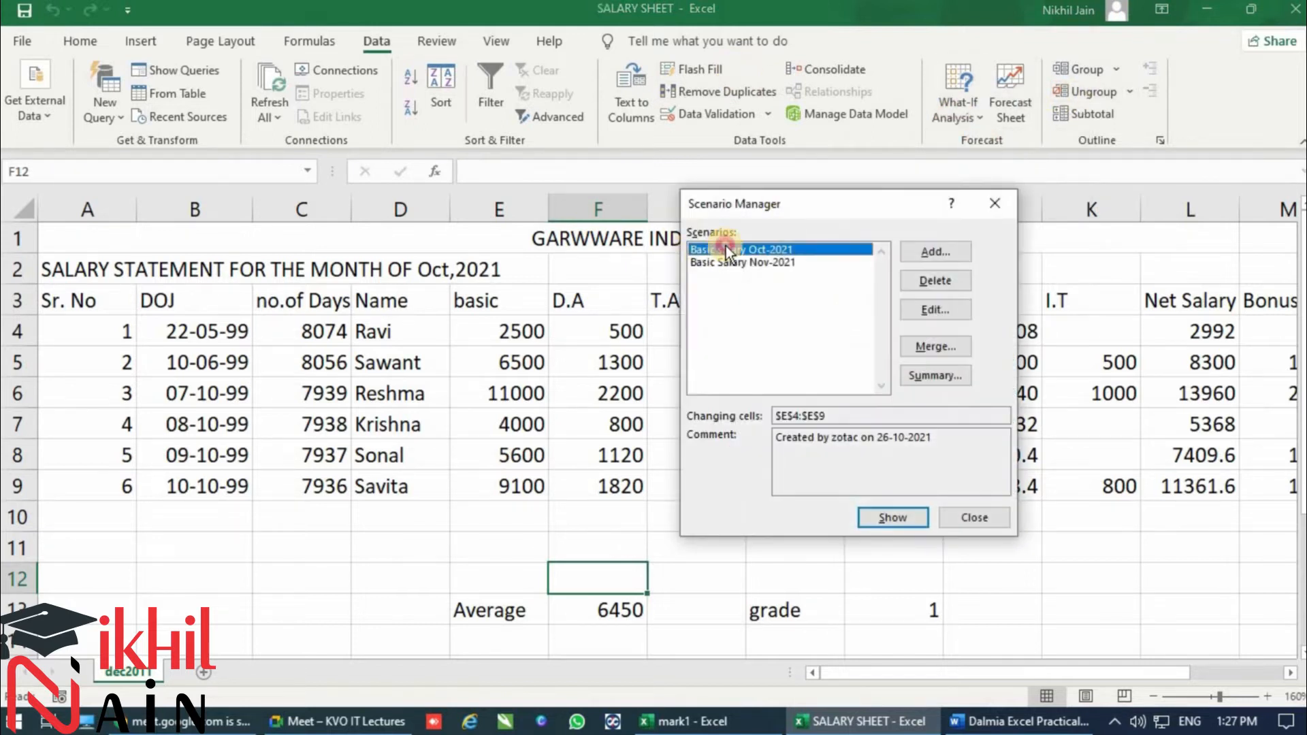
{"action": "left_click", "coordinate": [899, 519]}
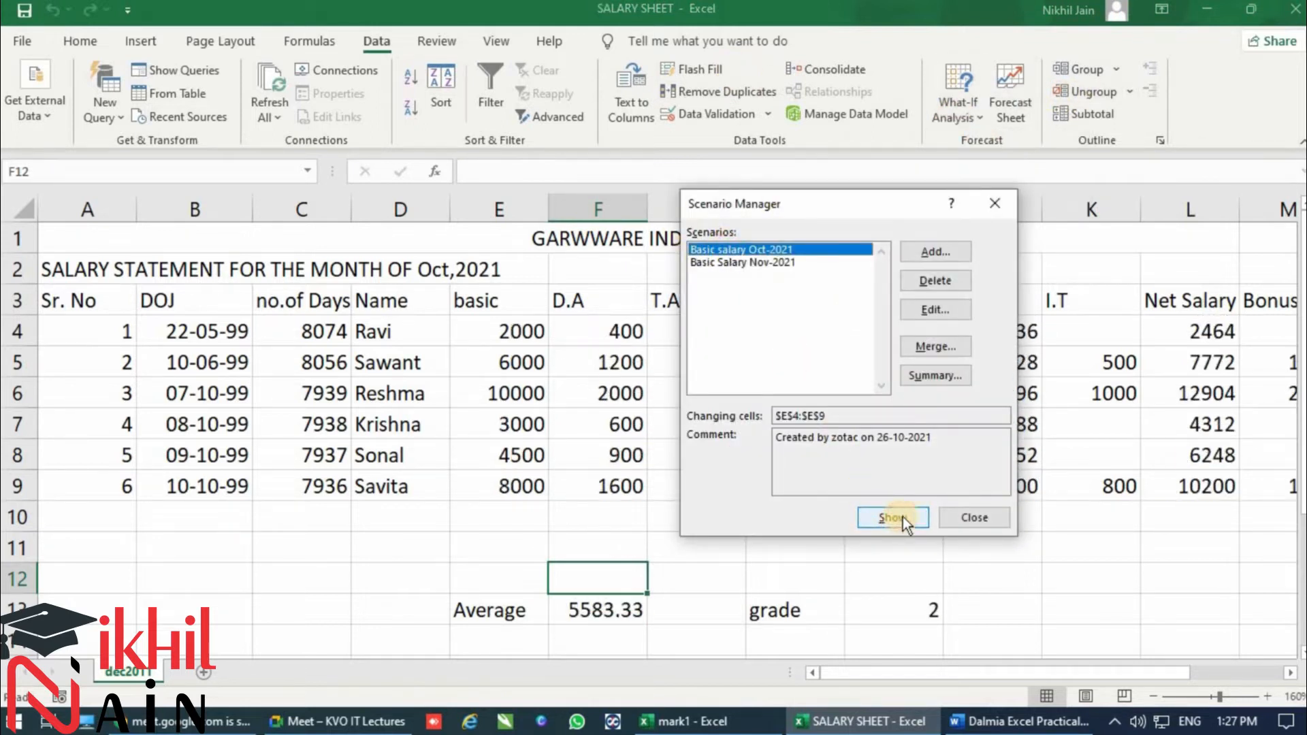
{"action": "left_click", "coordinate": [974, 517]}
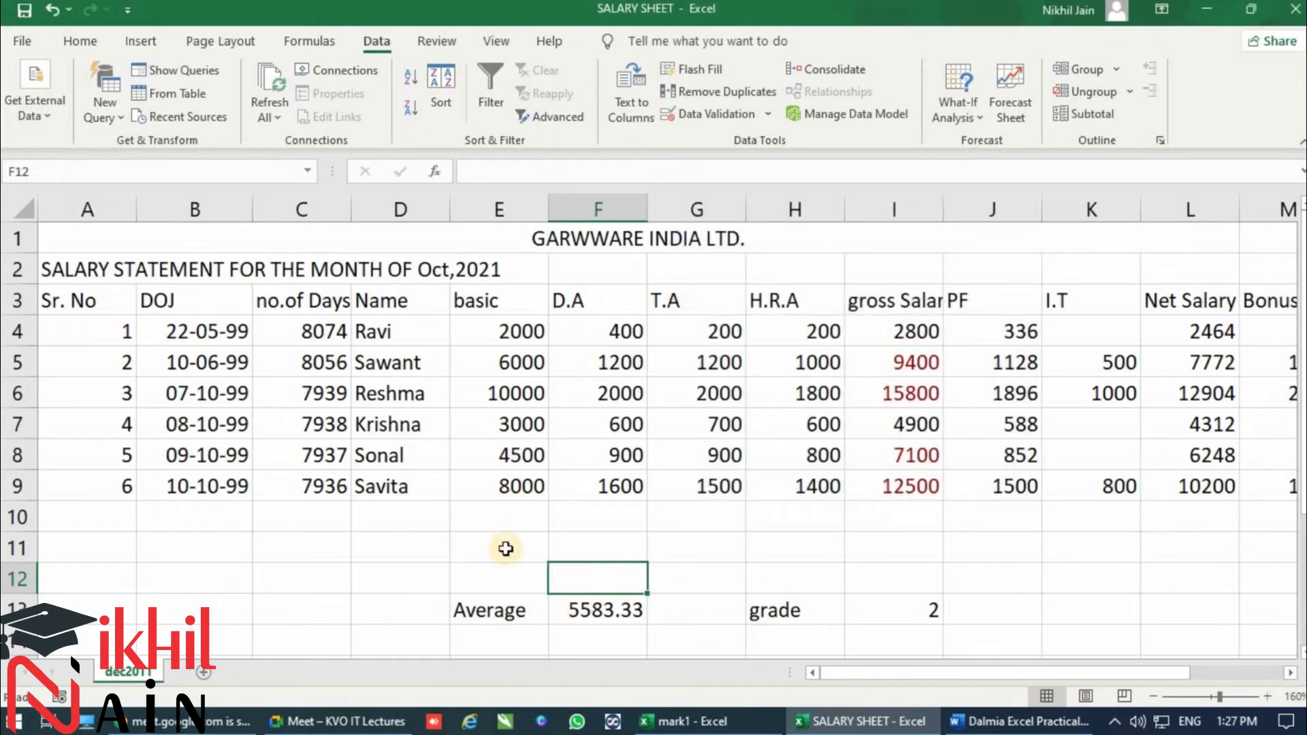
Step: Total the basic salaries in E10 with the formula =SUM(E4:E9)
{"action": "left_click", "coordinate": [493, 517]}
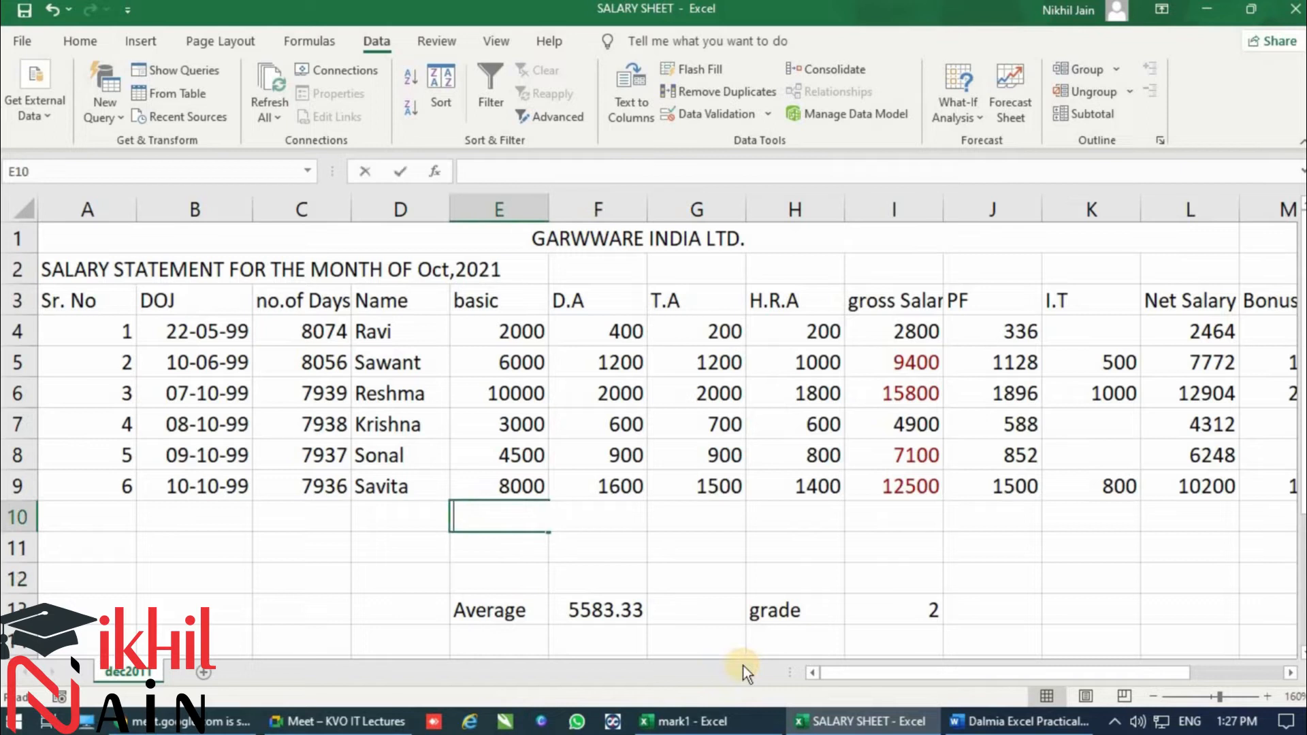
{"action": "key", "text": "alt+equal"}
{"action": "key", "text": "Return"}
{"action": "key", "text": "Up"}
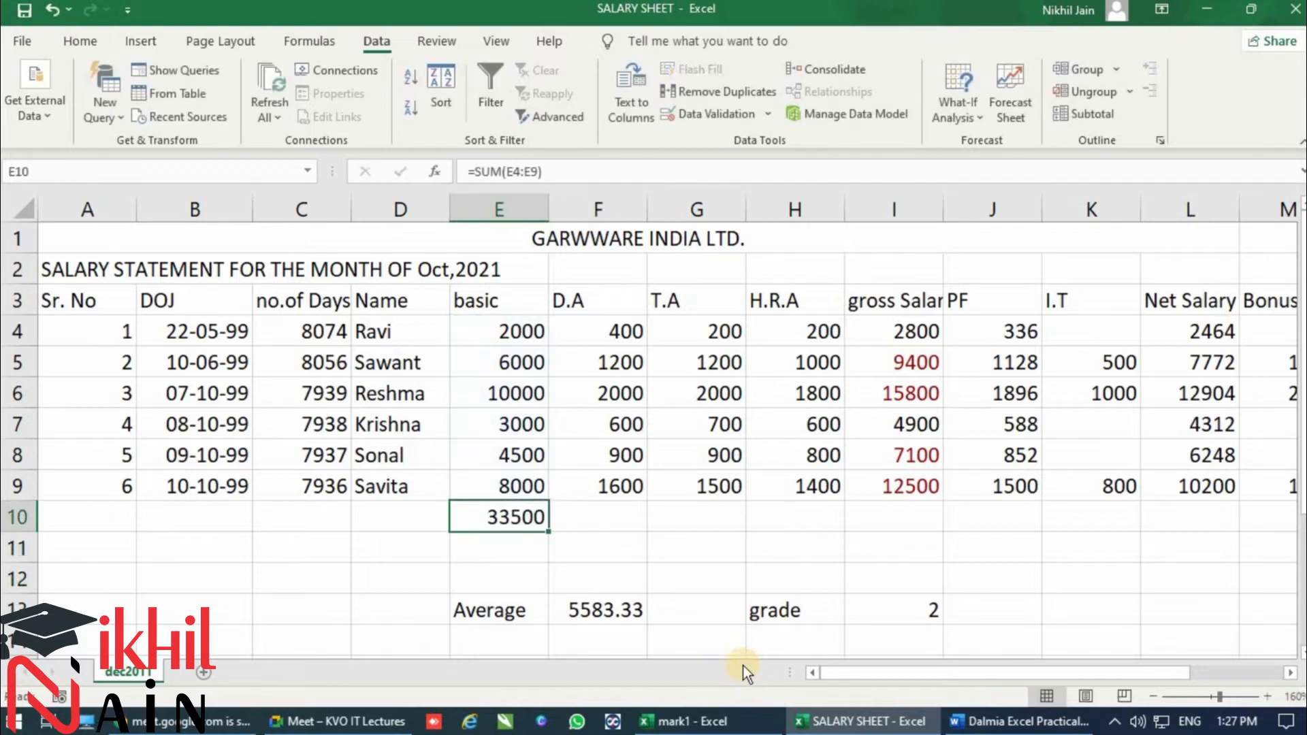
Step: Copy the basic salary total formula from E10 across F10:L10 to total the remaining salary columns
{"action": "key", "text": "ctrl+c"}
{"action": "key", "text": "Right"}
{"action": "key", "text": "shift+Right"}
{"action": "key", "text": "shift+Right"}
{"action": "key", "text": "shift+Right"}
{"action": "key", "text": "shift+Right"}
{"action": "key", "text": "shift+Right"}
{"action": "key", "text": "shift+Right"}
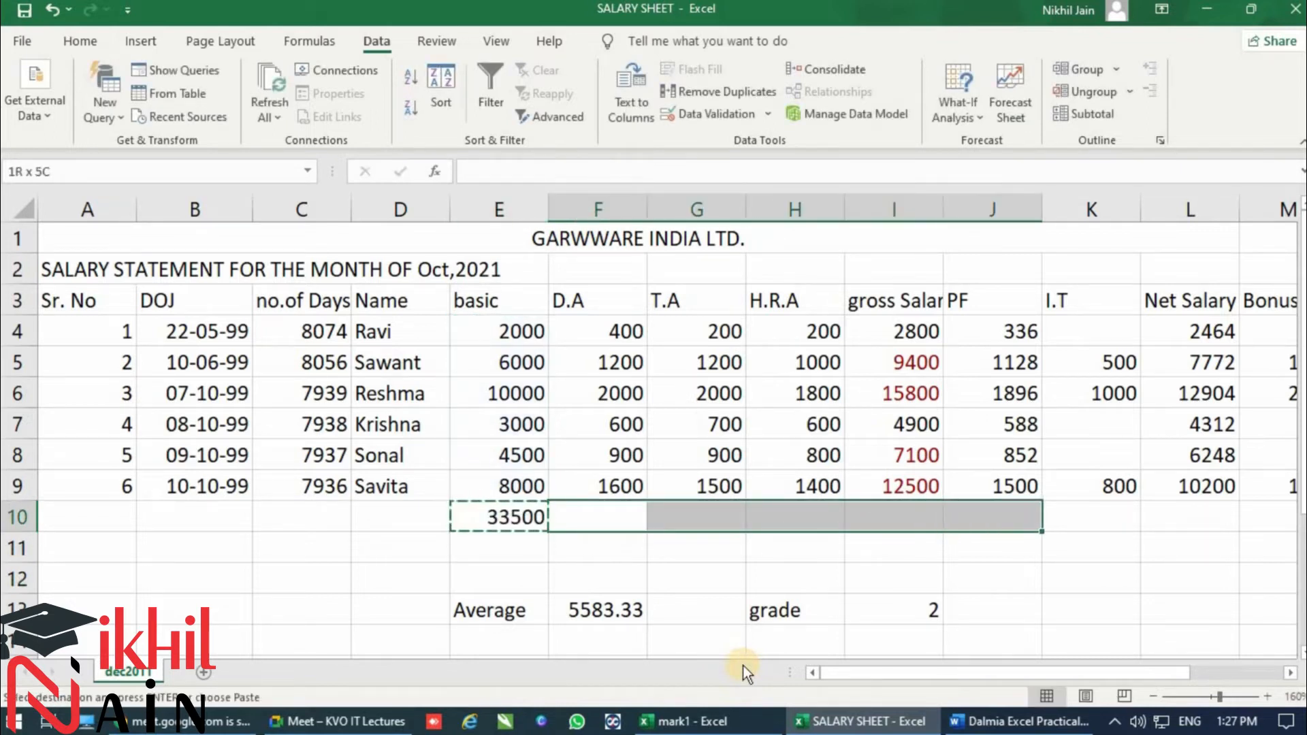
{"action": "key", "text": "ctrl+v"}
{"action": "key", "text": "Up"}
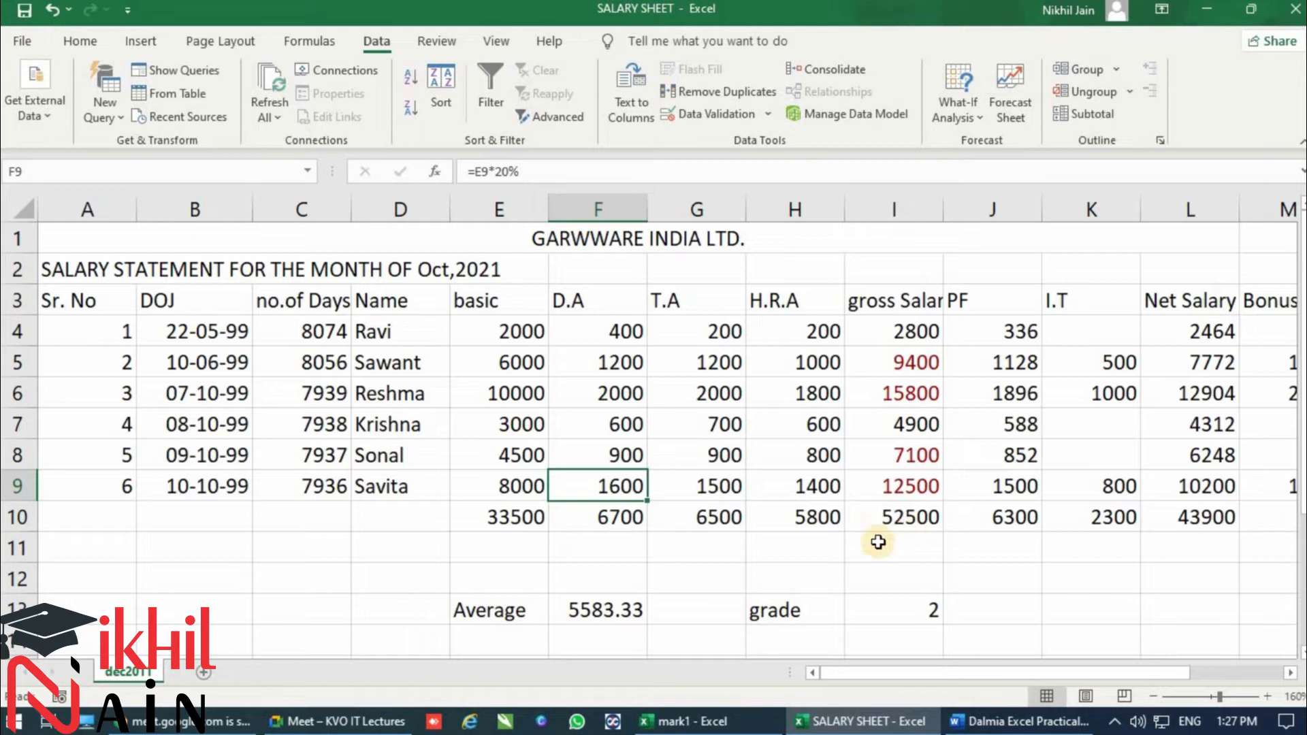
Step: Show the "Basic Salary Nov-2021" scenario on the salary sheet and close Scenario Manager
{"action": "left_click", "coordinate": [607, 612]}
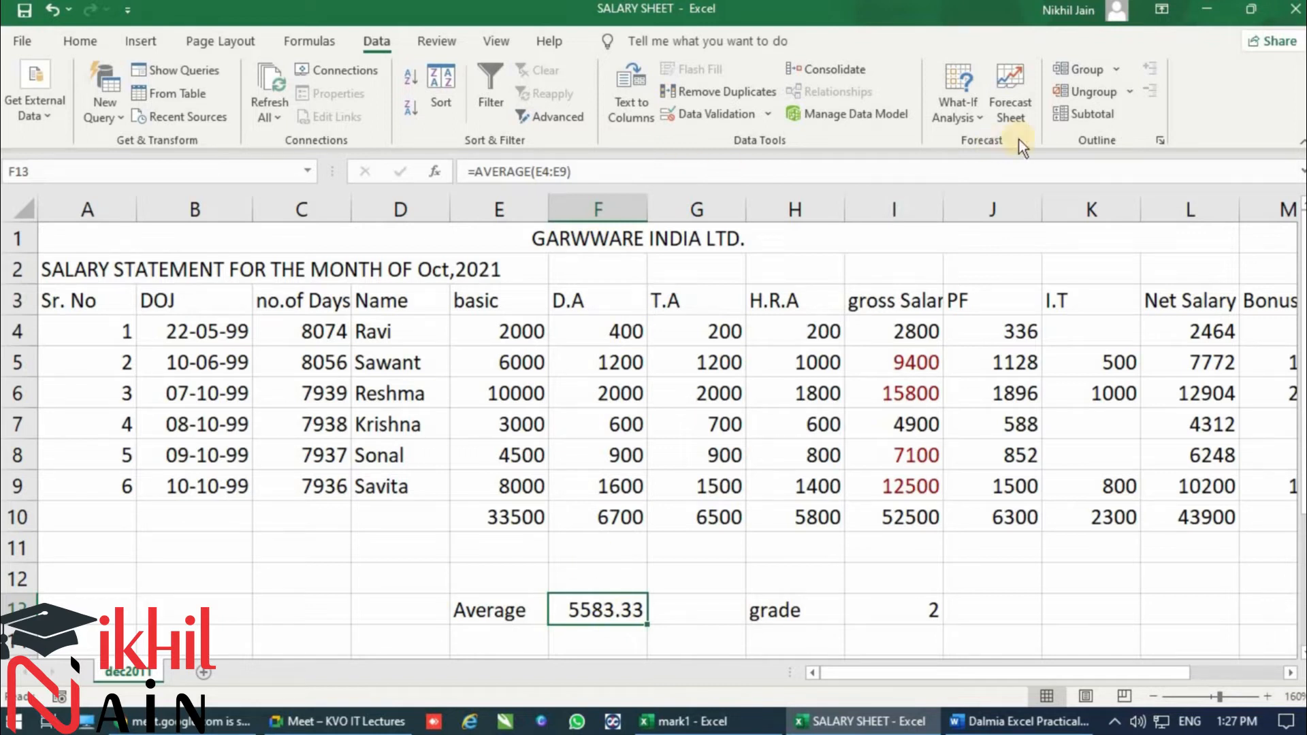
{"action": "left_click", "coordinate": [961, 117]}
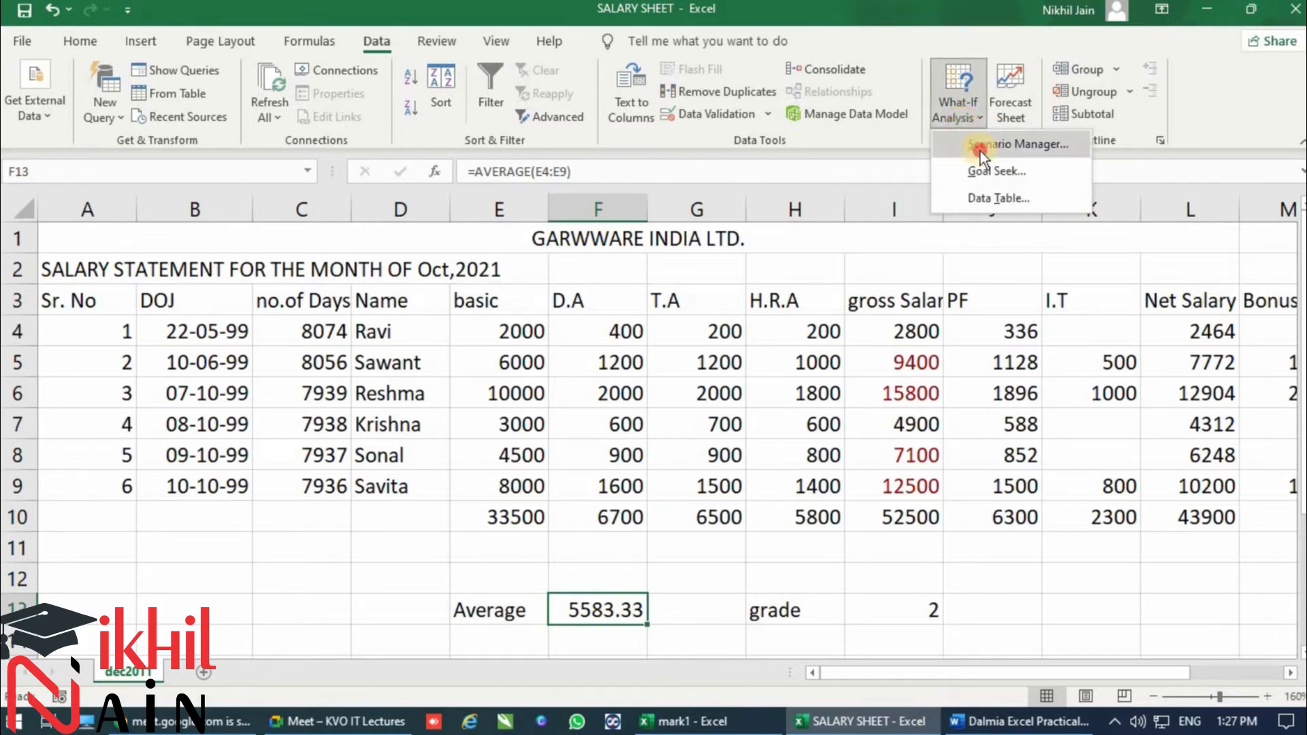
{"action": "left_click", "coordinate": [980, 151]}
{"action": "left_click", "coordinate": [761, 263]}
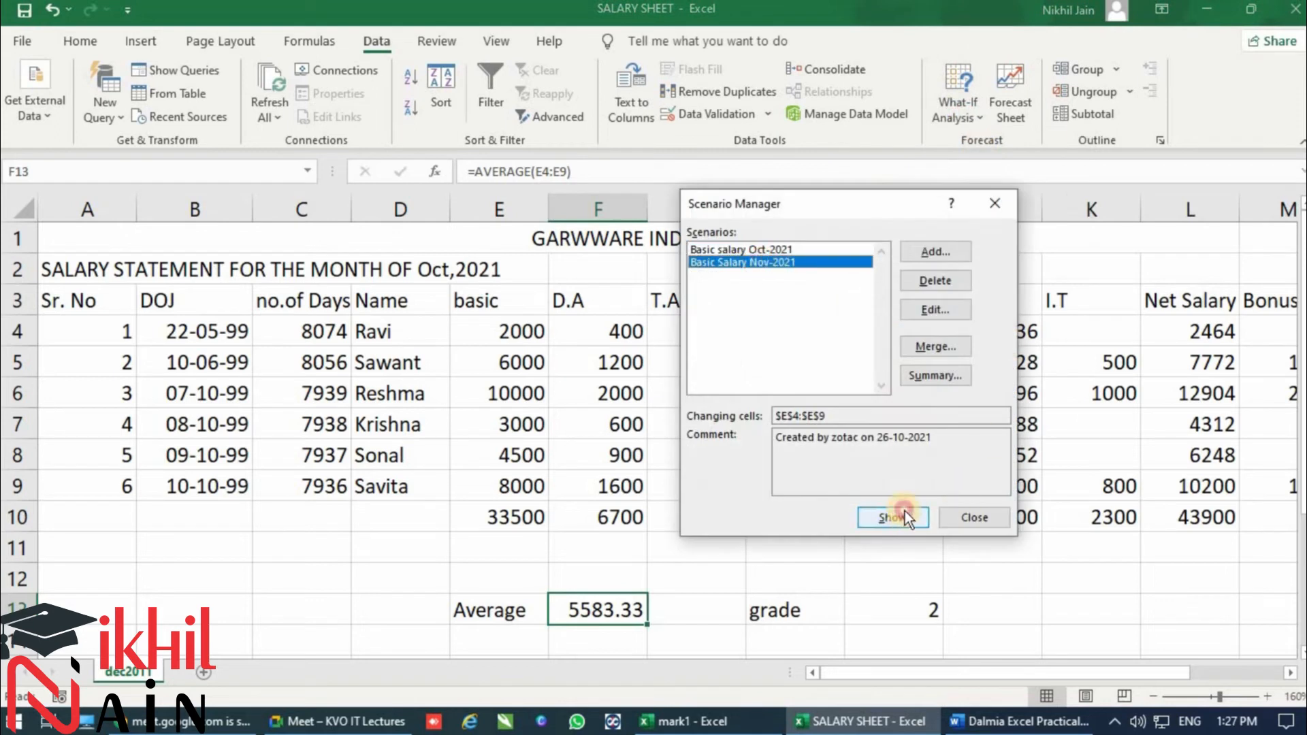
{"action": "left_click", "coordinate": [900, 516]}
{"action": "left_click", "coordinate": [967, 516]}
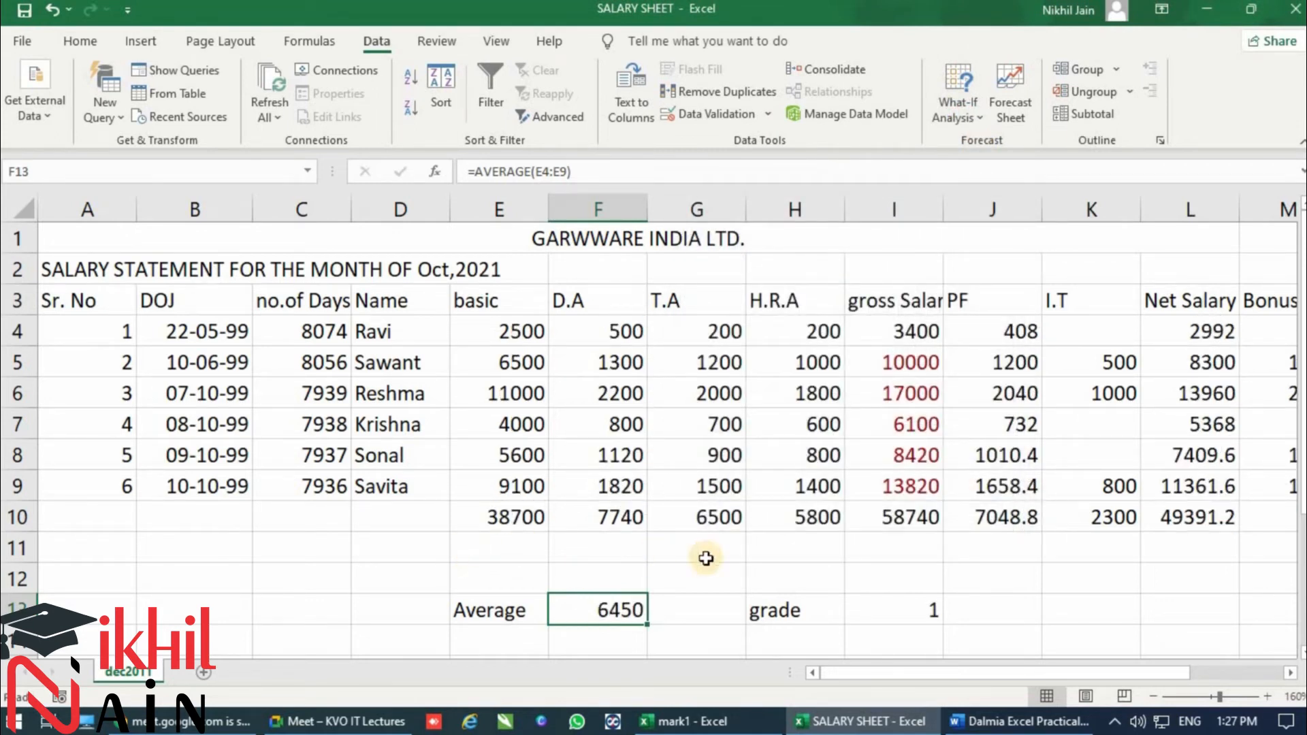
Step: Create a Scenario summary report with the gross salary total I10, the average F13 and the basic total E10 as result cells
{"action": "left_click", "coordinate": [885, 518]}
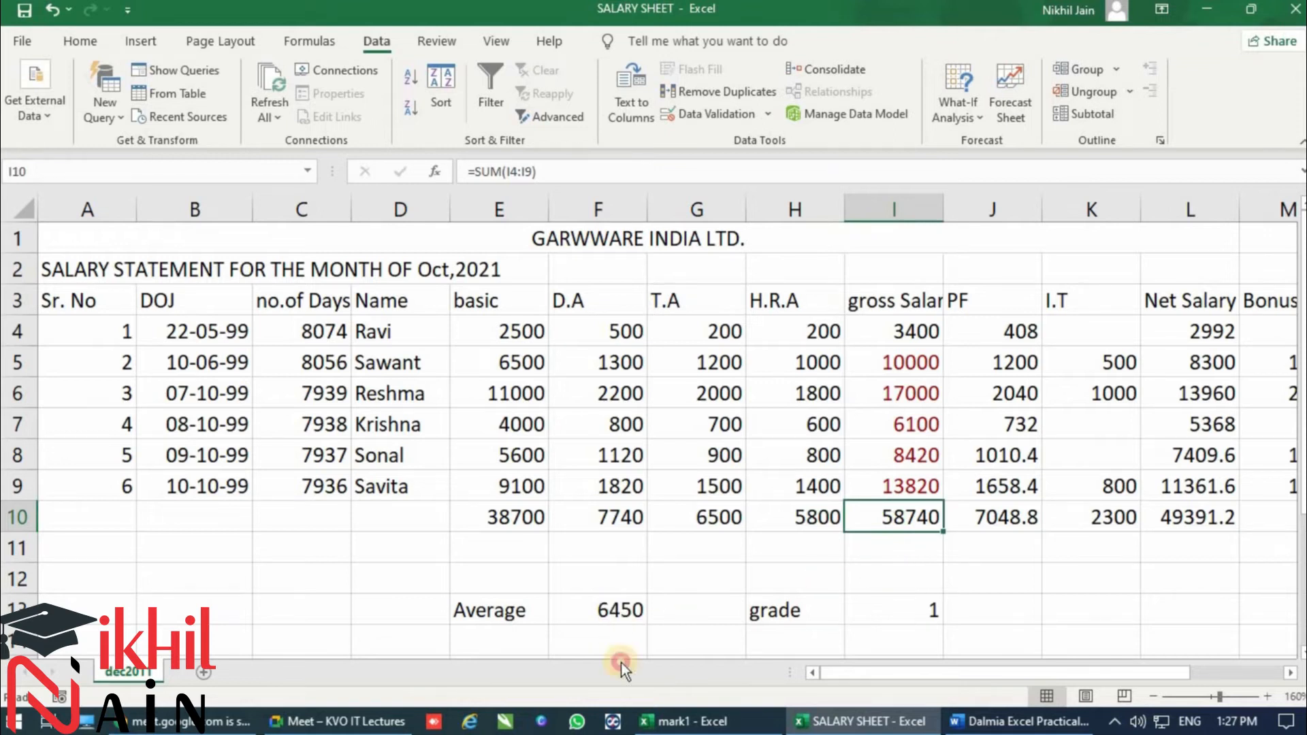
{"action": "left_click", "coordinate": [618, 612]}
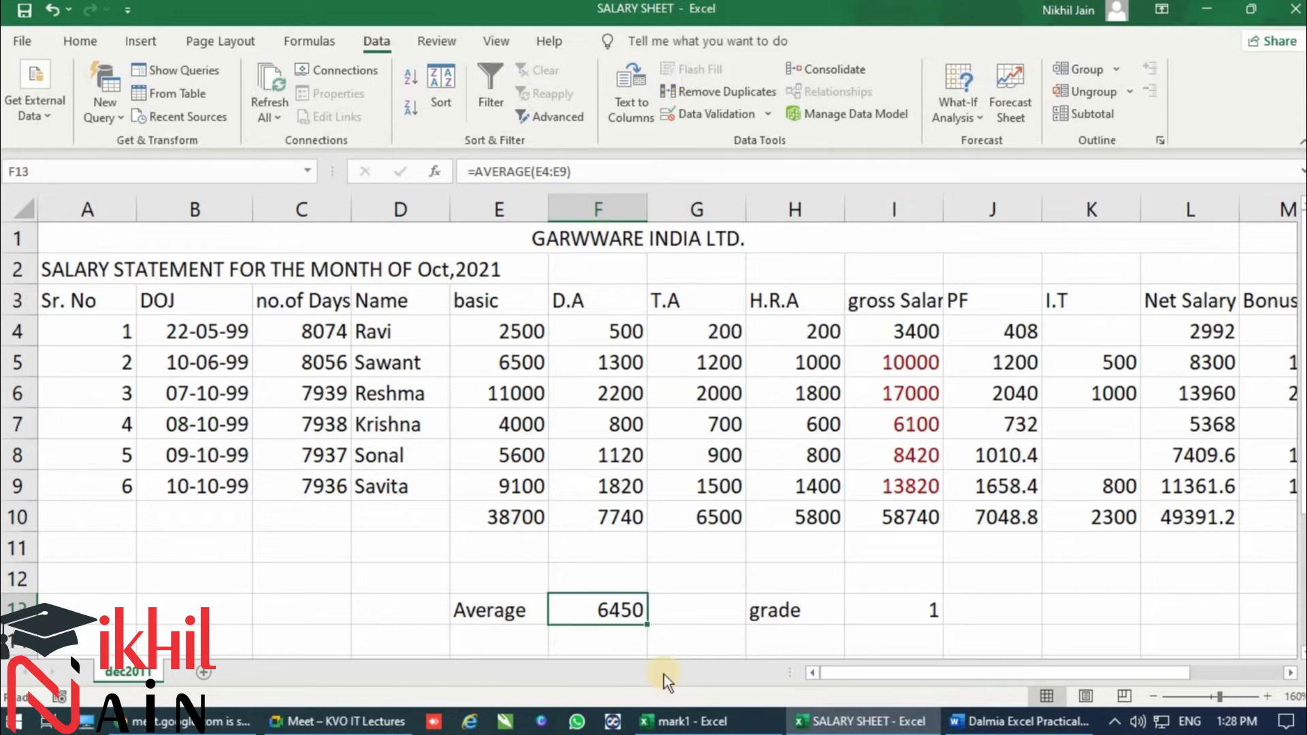
{"action": "left_click", "coordinate": [883, 521]}
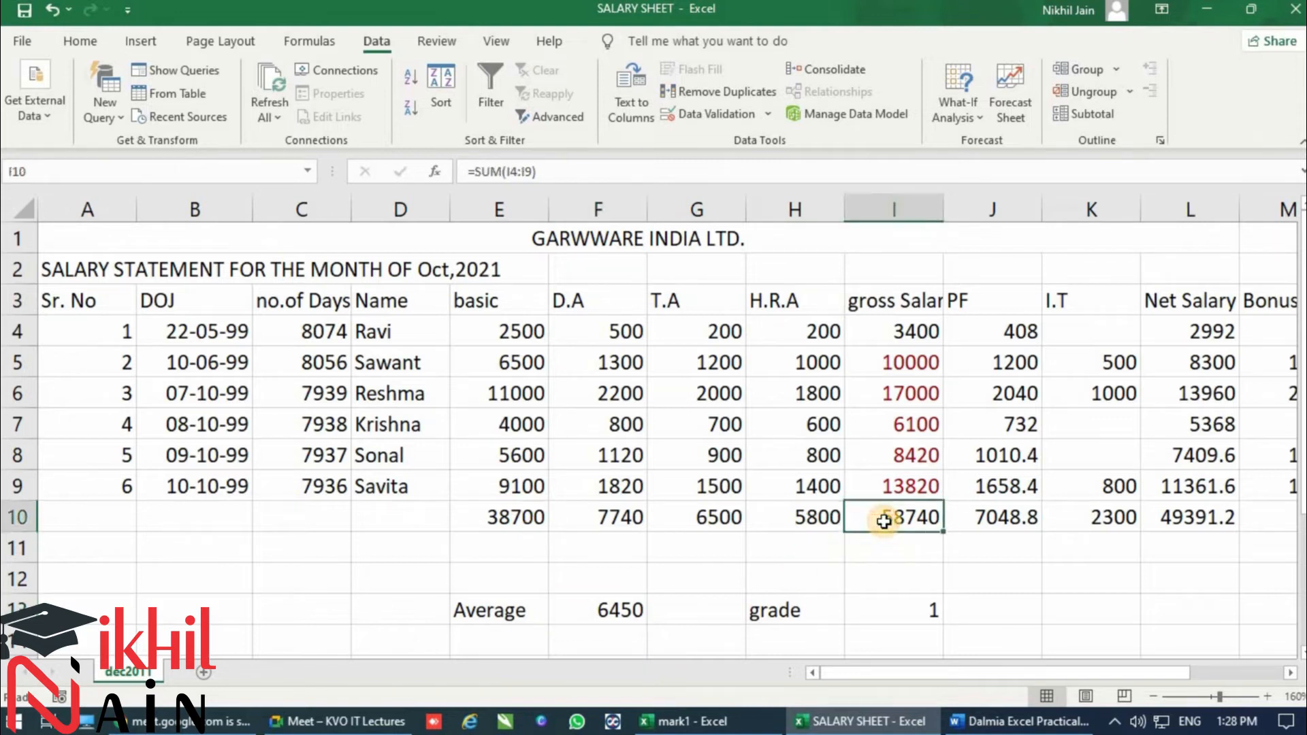
{"action": "left_click", "coordinate": [956, 119]}
{"action": "left_click", "coordinate": [1003, 146]}
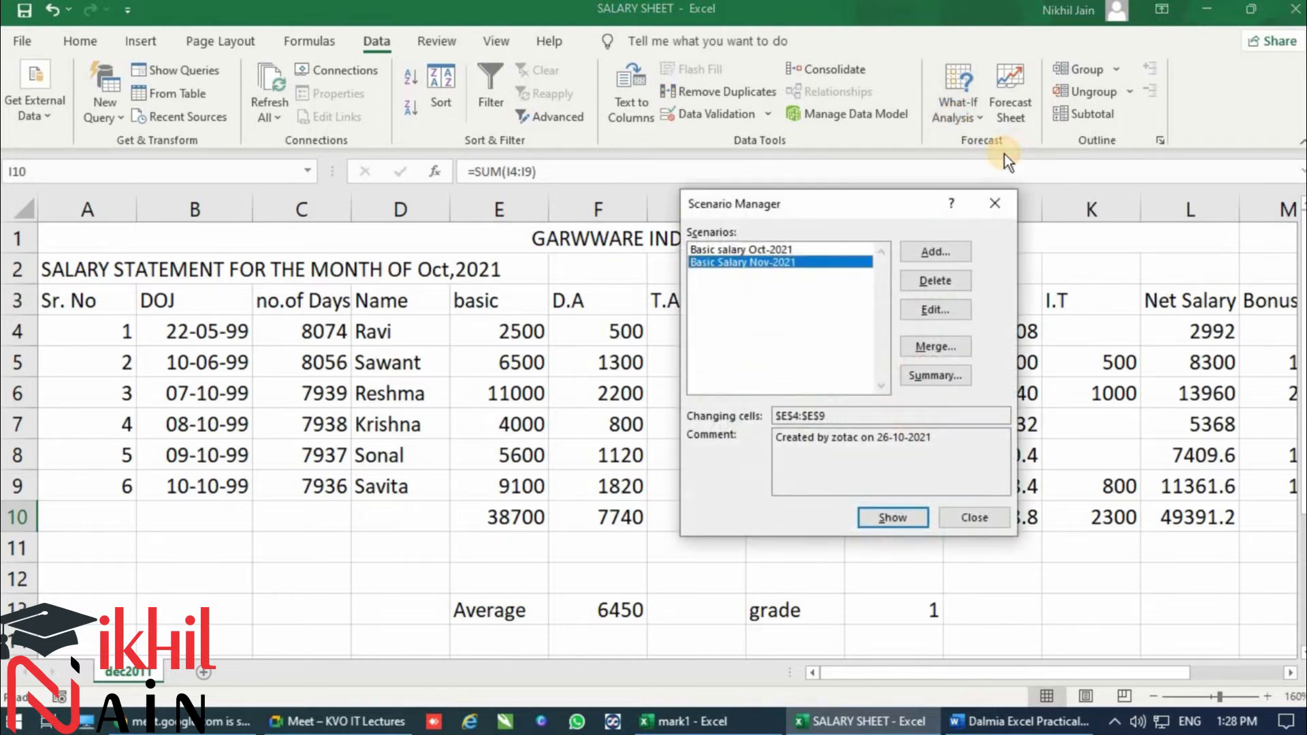
{"action": "left_click", "coordinate": [933, 377]}
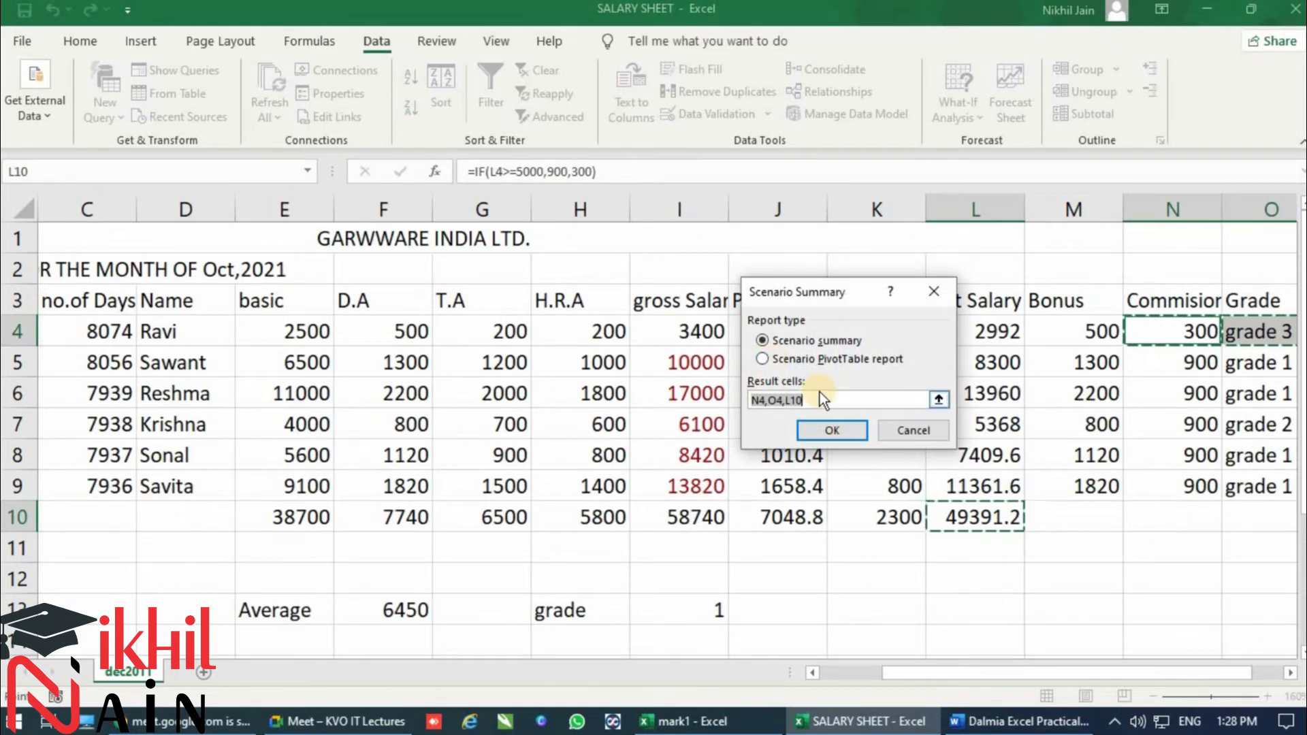
{"action": "key", "text": "BackSpace"}
{"action": "left_click", "coordinate": [822, 517]}
{"action": "left_click", "coordinate": [657, 515]}
{"action": "left_click", "coordinate": [393, 611], "text": "ctrl"}
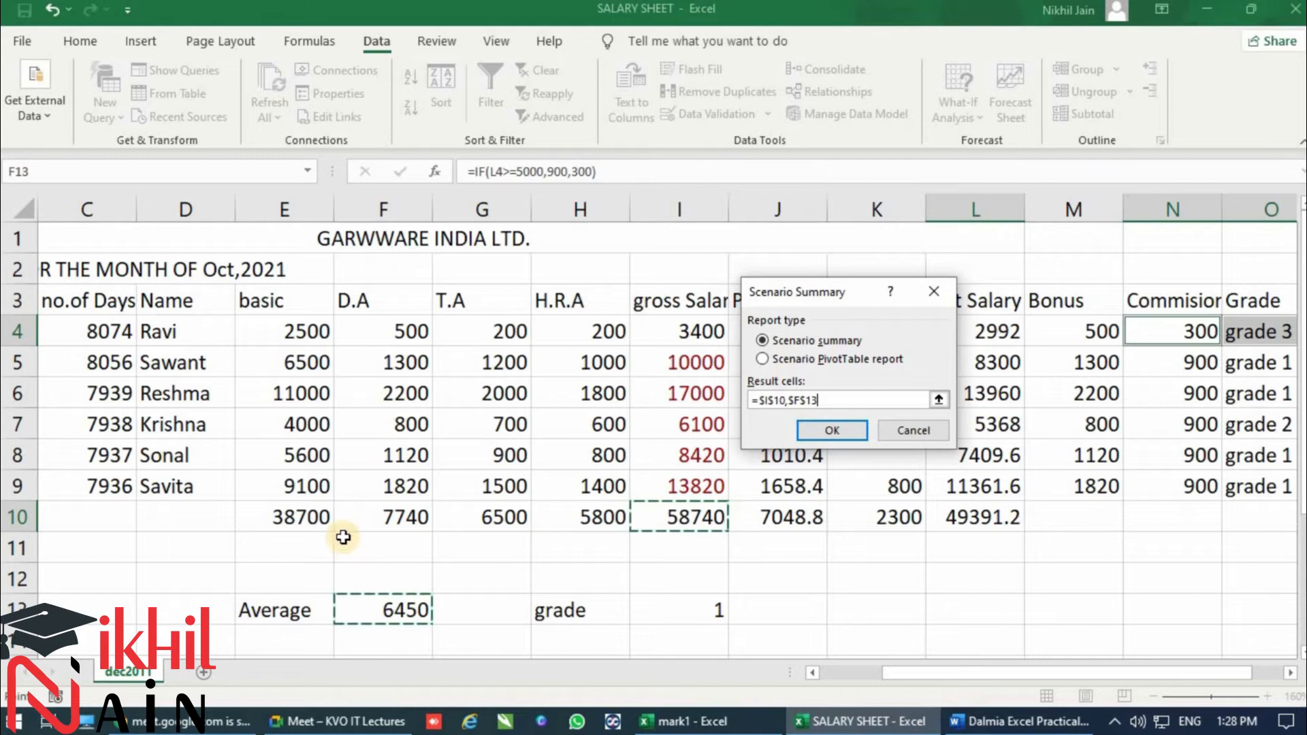
{"action": "left_click", "coordinate": [303, 519], "text": "ctrl"}
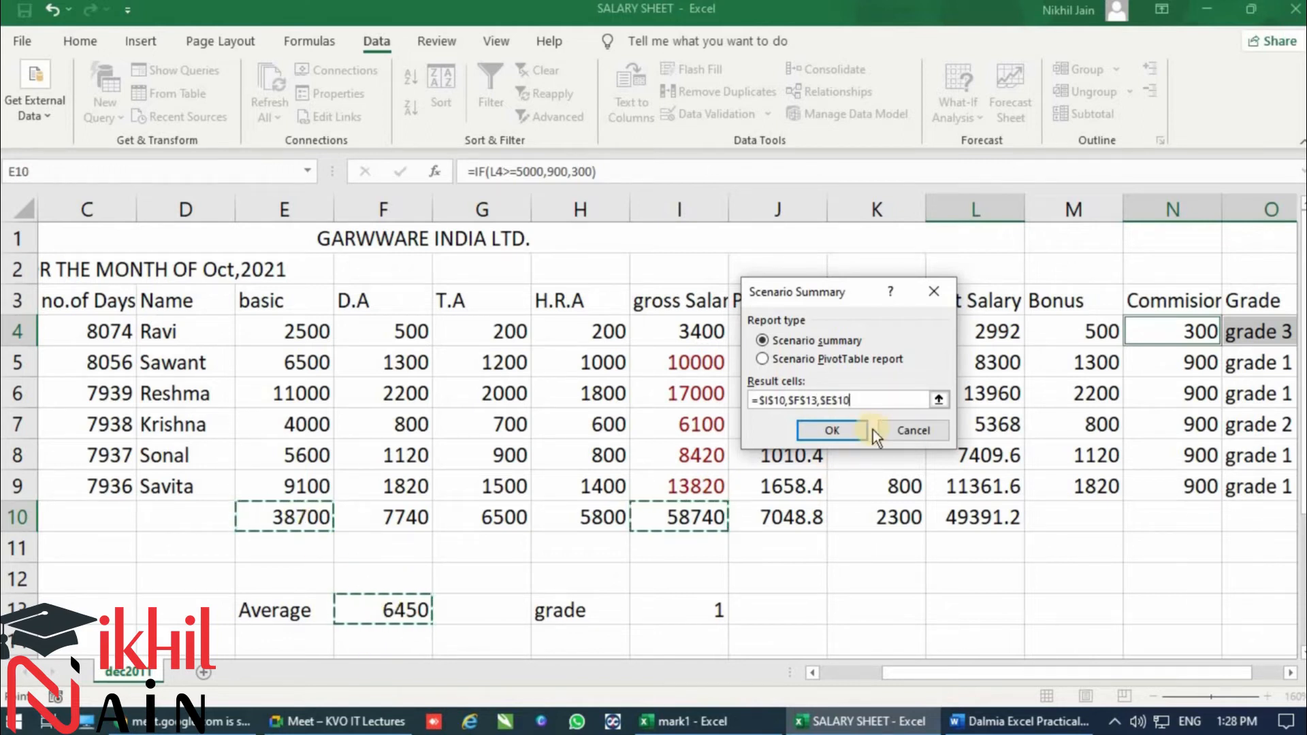
{"action": "left_click", "coordinate": [833, 430]}
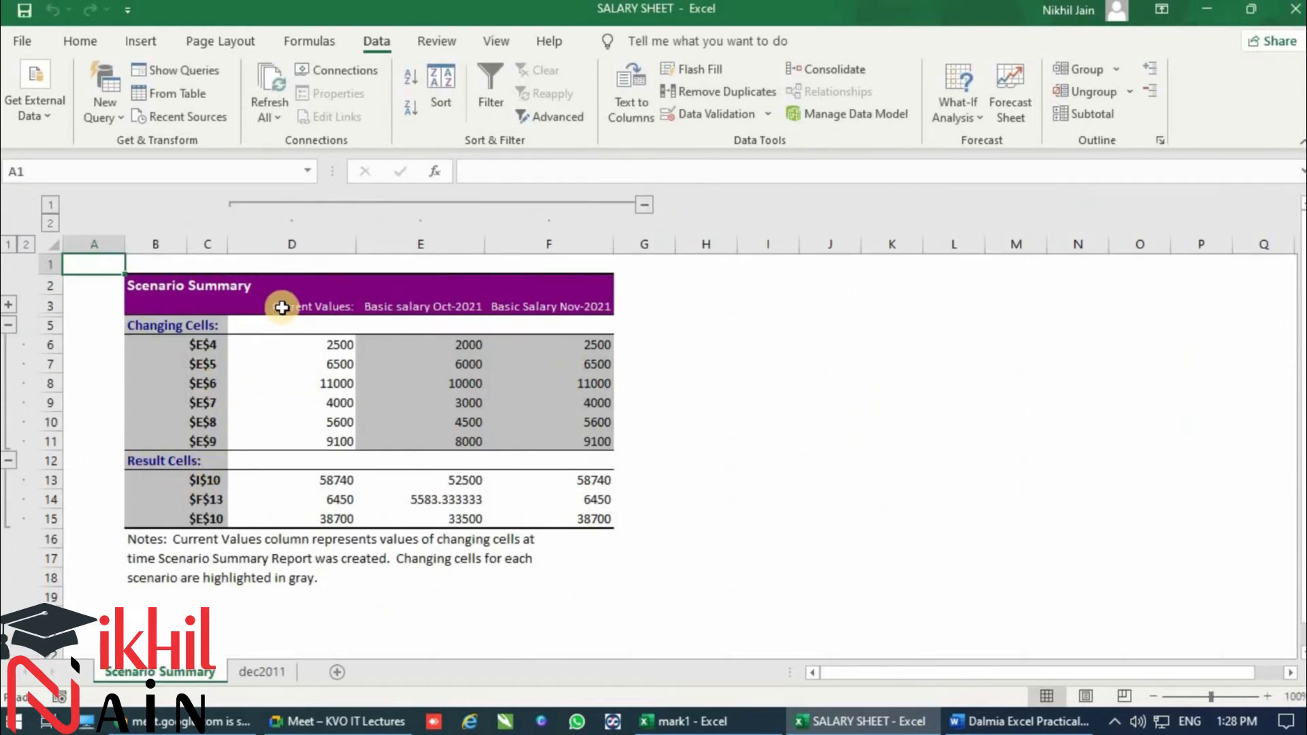
Step: Examine the Scenario Summary, comparing the changing and result cells of the Oct-2021 and Nov-2021 scenarios
{"action": "scroll", "coordinate": [283, 302], "scroll_direction": "up", "scroll_amount": 1}
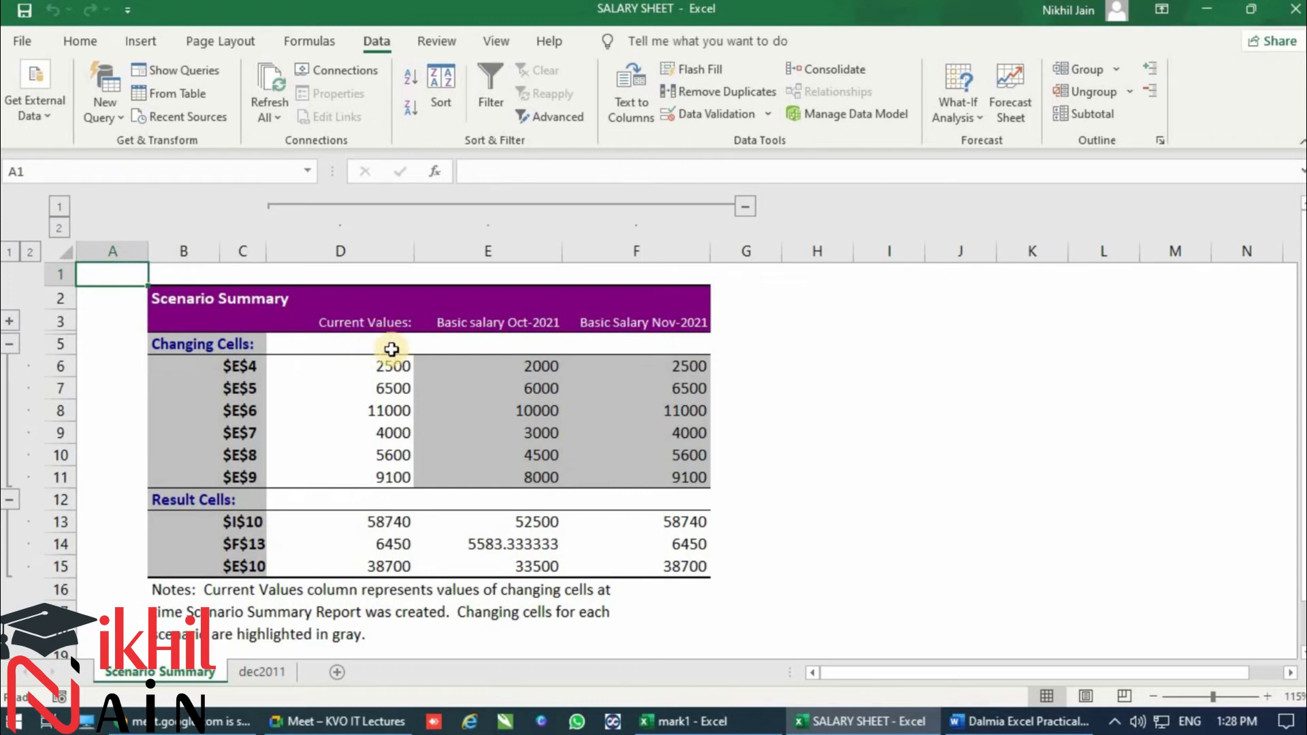
{"action": "left_click", "coordinate": [482, 364]}
{"action": "left_click", "coordinate": [487, 439]}
{"action": "left_click", "coordinate": [487, 476]}
{"action": "left_click", "coordinate": [497, 368]}
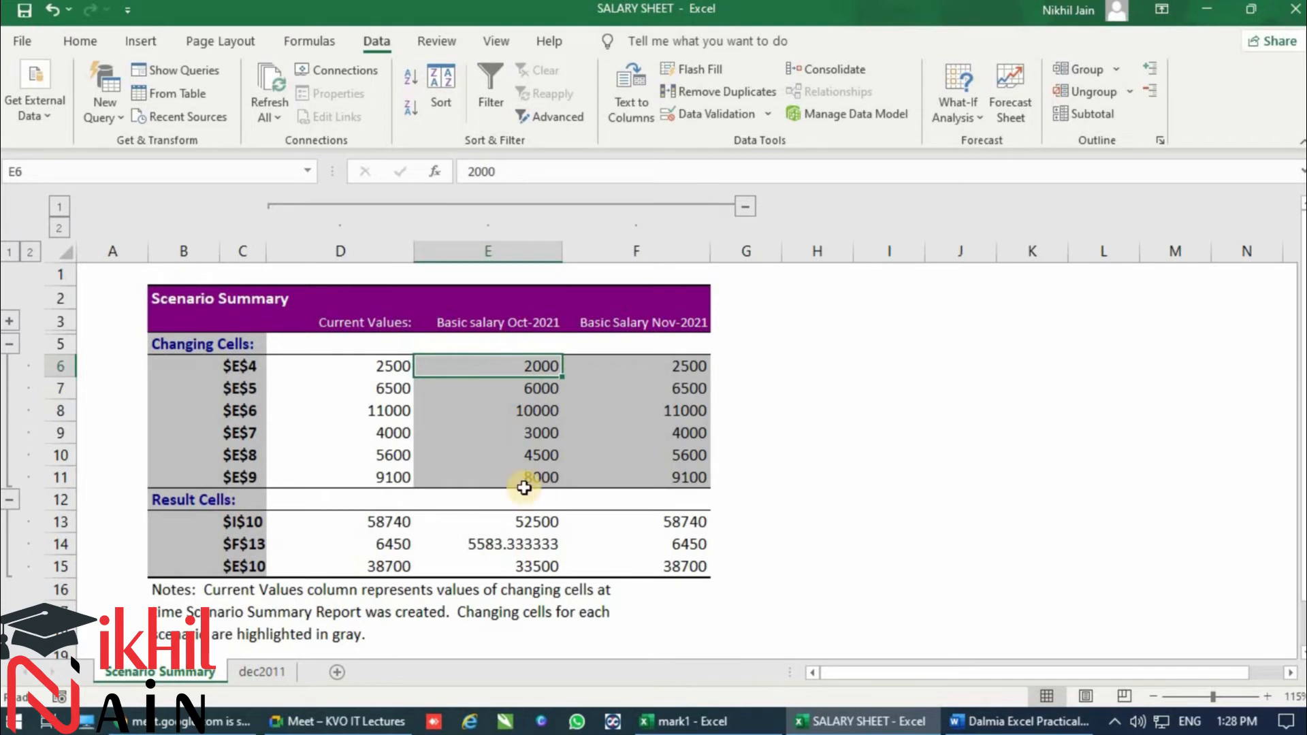
{"action": "left_click", "coordinate": [532, 522]}
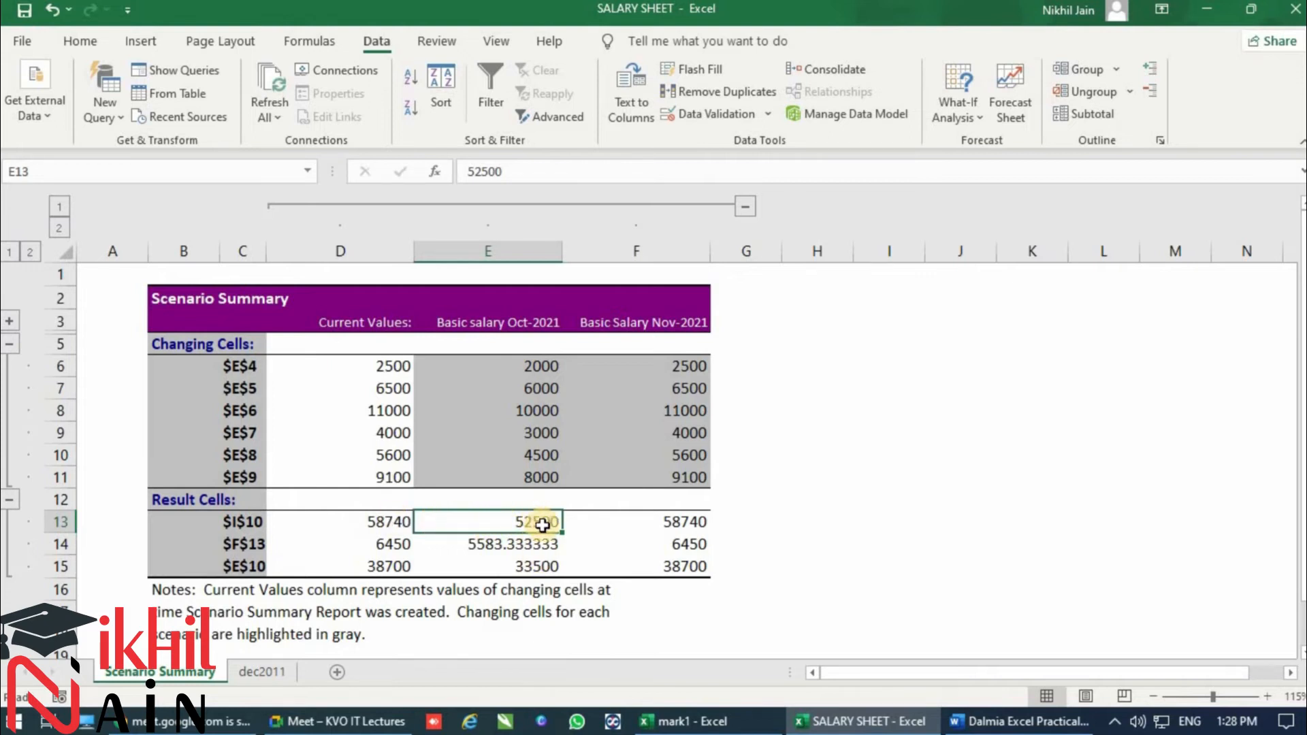
{"action": "left_click", "coordinate": [670, 521]}
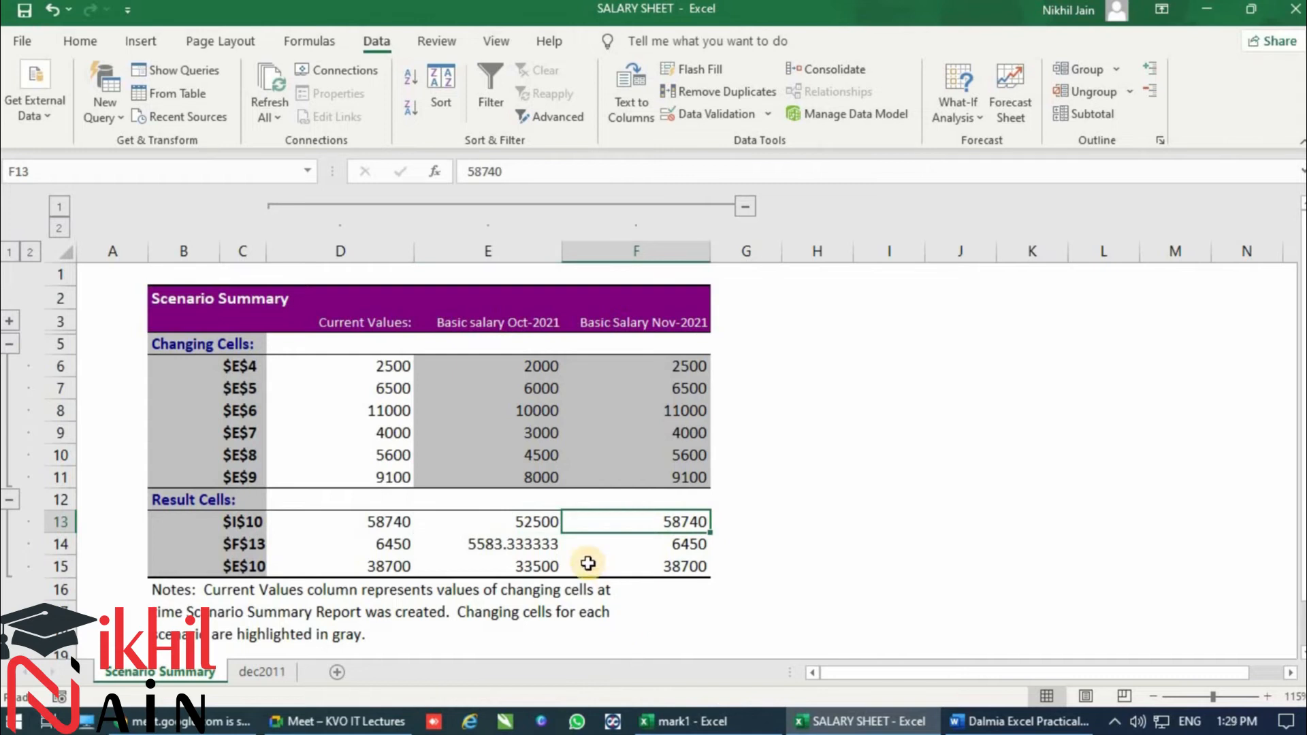
{"action": "left_click", "coordinate": [498, 543]}
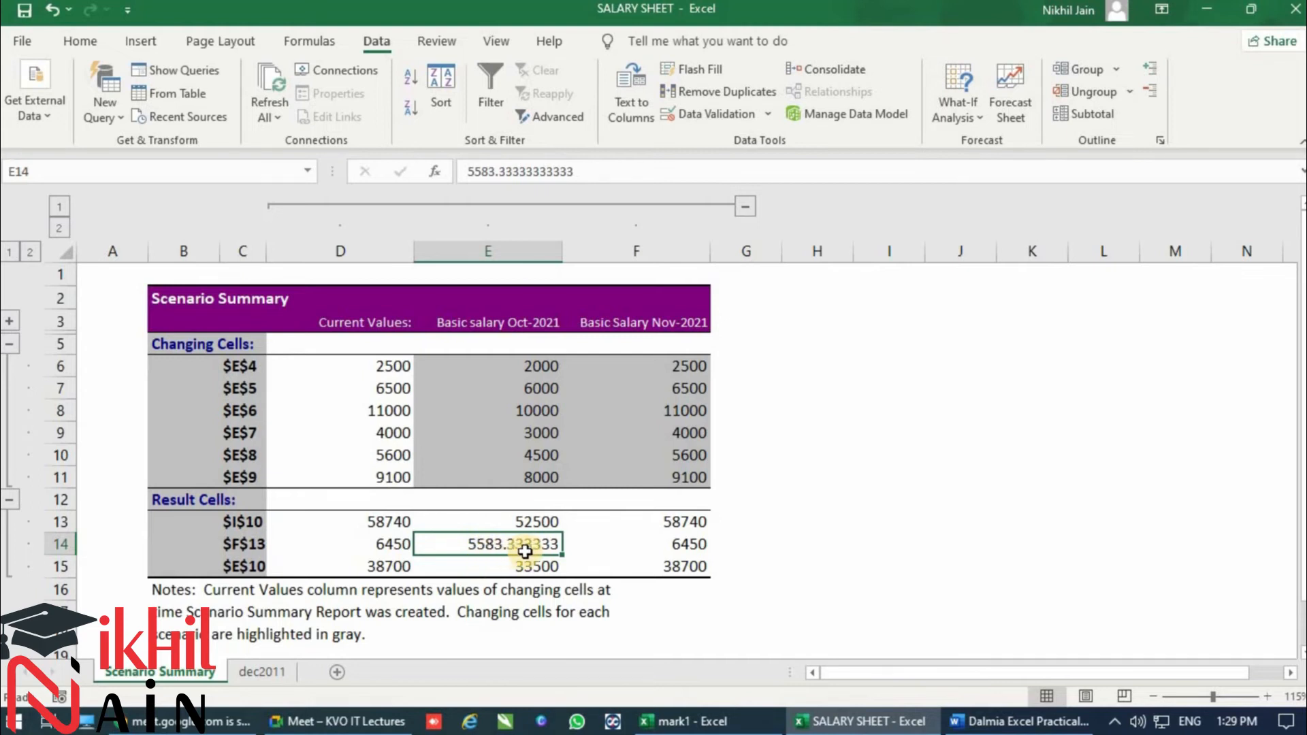
Step: Compare the F13 average and E10 total result cells between the Oct-2021 and Nov-2021 scenarios
{"action": "left_click", "coordinate": [671, 540]}
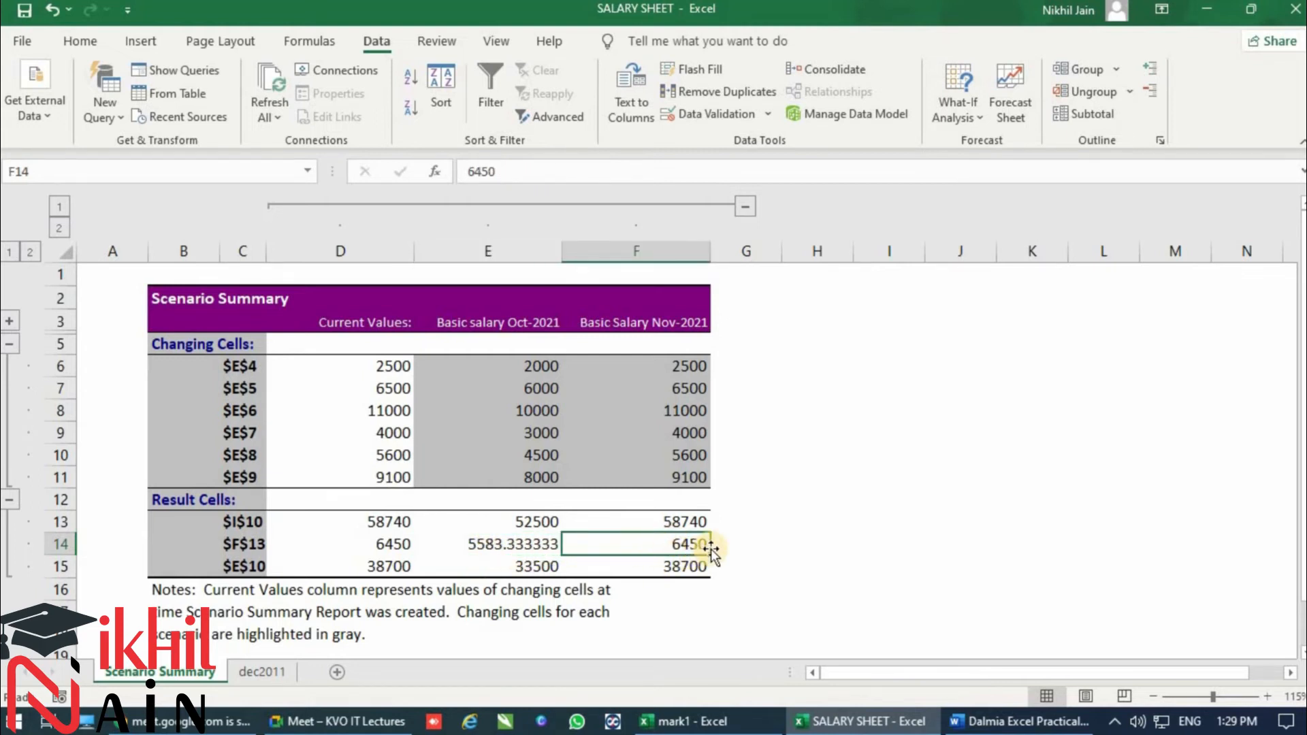
{"action": "left_click", "coordinate": [531, 566]}
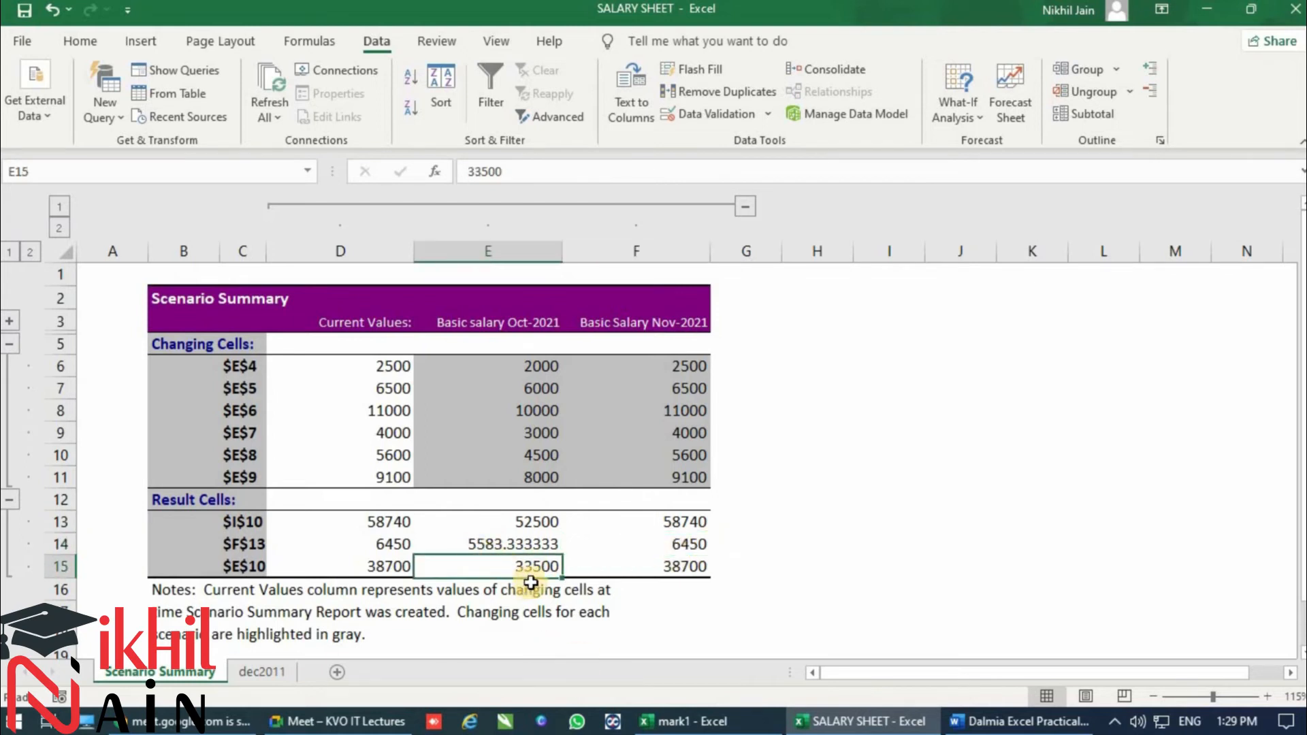
{"action": "left_click", "coordinate": [657, 568]}
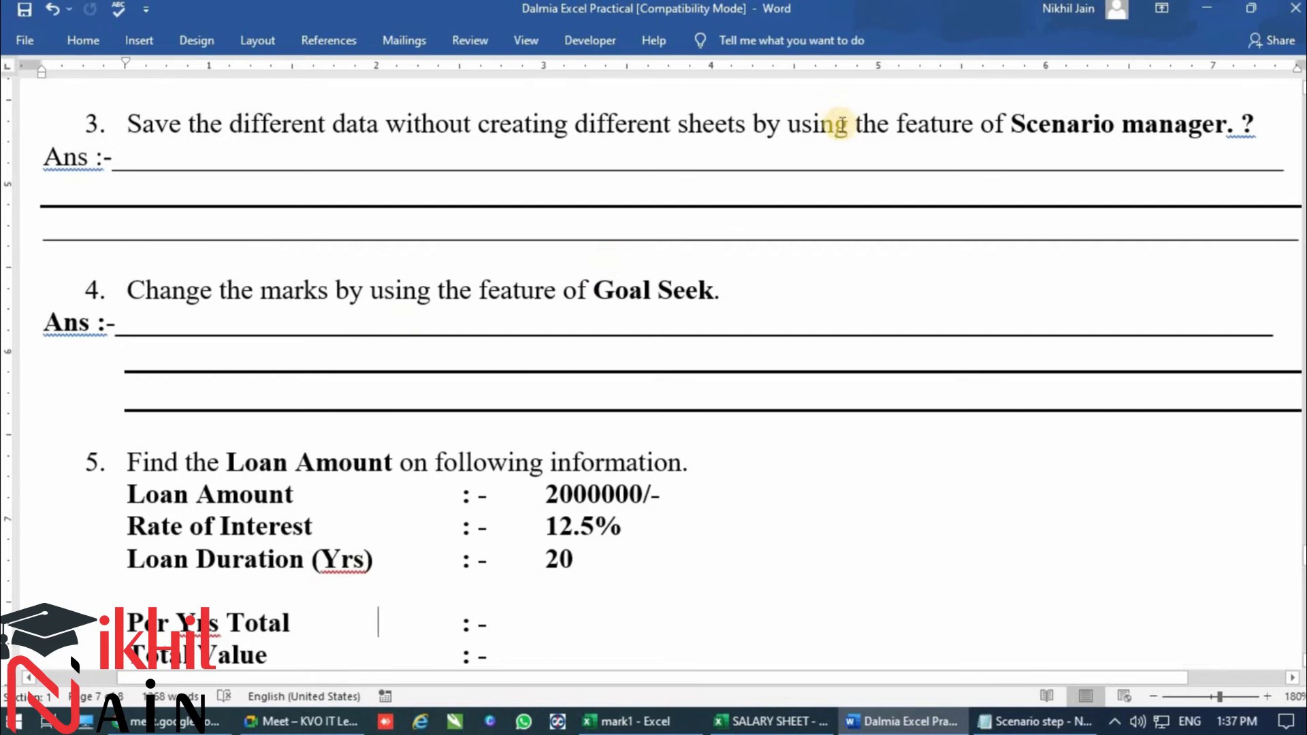
Step: Switch to Sheet2 of the mark1 workbook and copy the Total, Percent, Result and Grade formulas from row 3 down to row 6
{"action": "left_click", "coordinate": [1222, 19]}
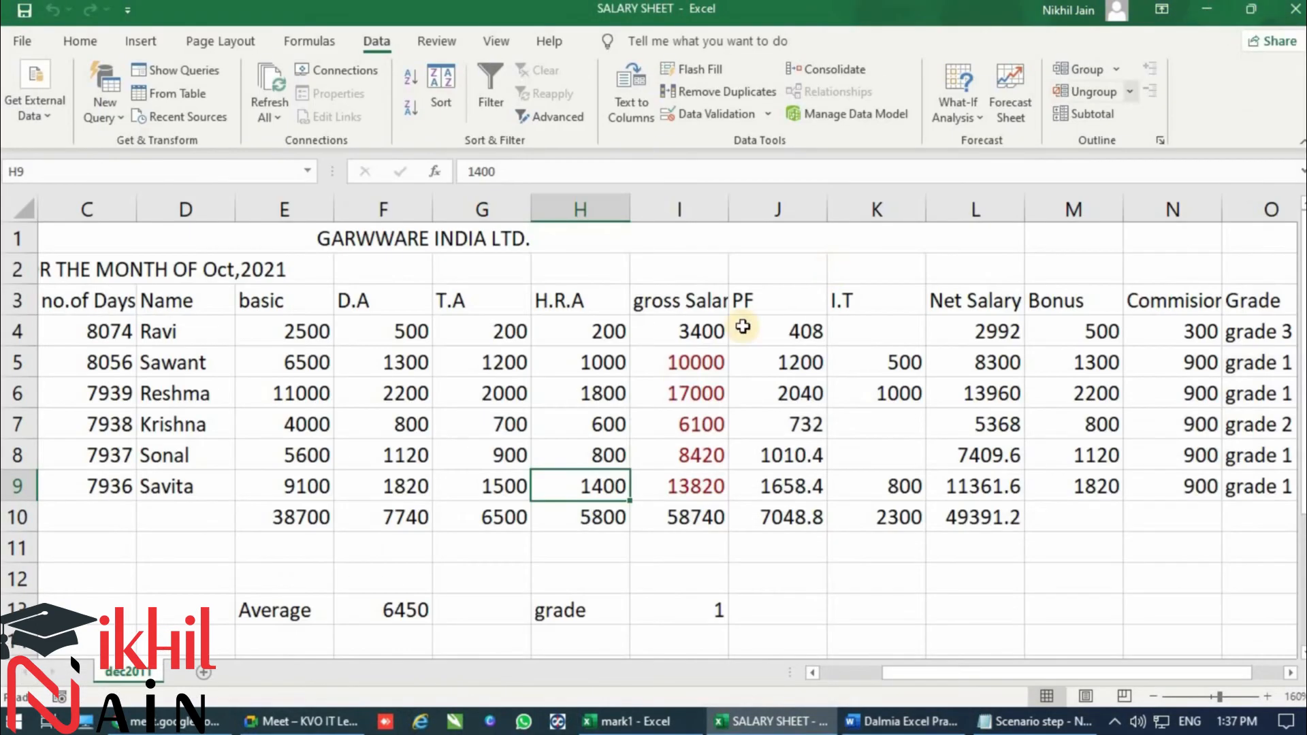
{"action": "left_click", "coordinate": [687, 721]}
{"action": "left_click", "coordinate": [603, 647]}
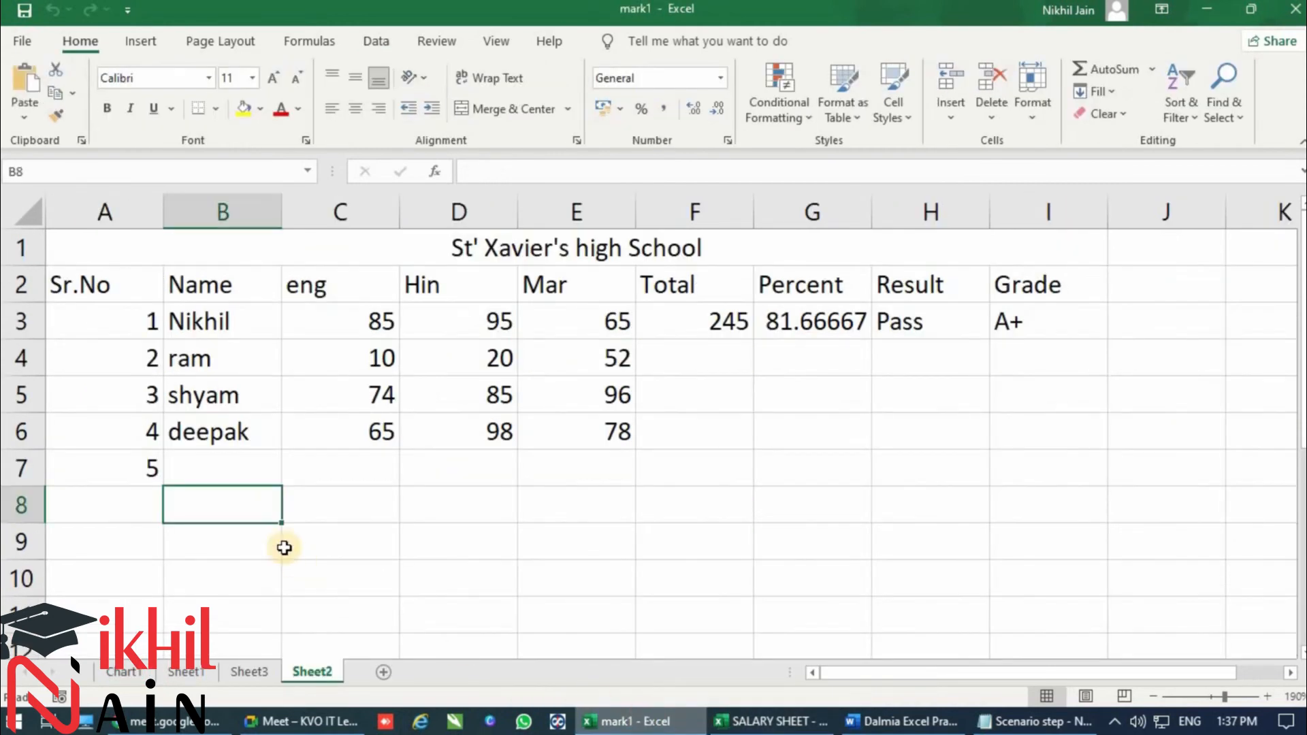
{"action": "left_click", "coordinate": [711, 318]}
{"action": "left_click", "coordinate": [794, 313]}
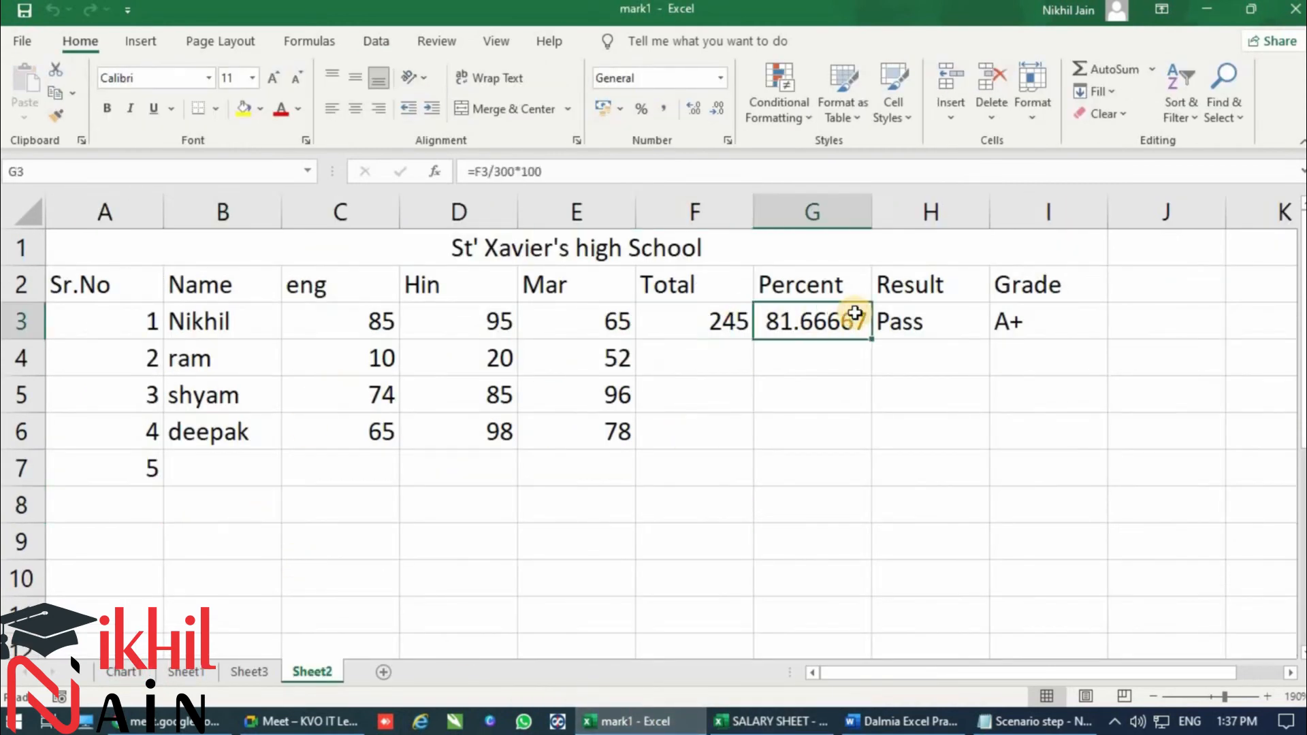
{"action": "left_click", "coordinate": [956, 315]}
{"action": "left_click_drag", "start_coordinate": [718, 319], "coordinate": [1096, 446]}
Step: Examine the second student's percentage and the English, Hindi and Marathi marks in row 4
{"action": "left_click", "coordinate": [800, 416]}
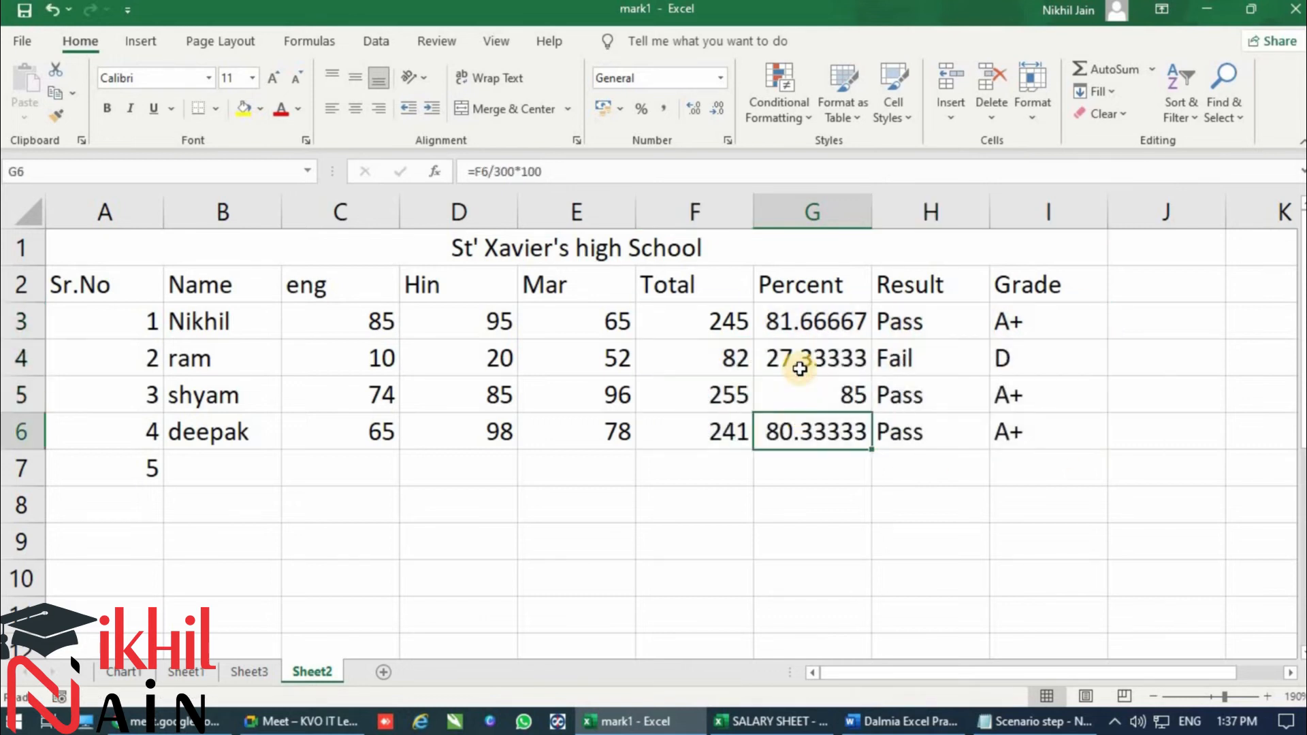
{"action": "left_click", "coordinate": [795, 359]}
{"action": "left_click", "coordinate": [178, 358]}
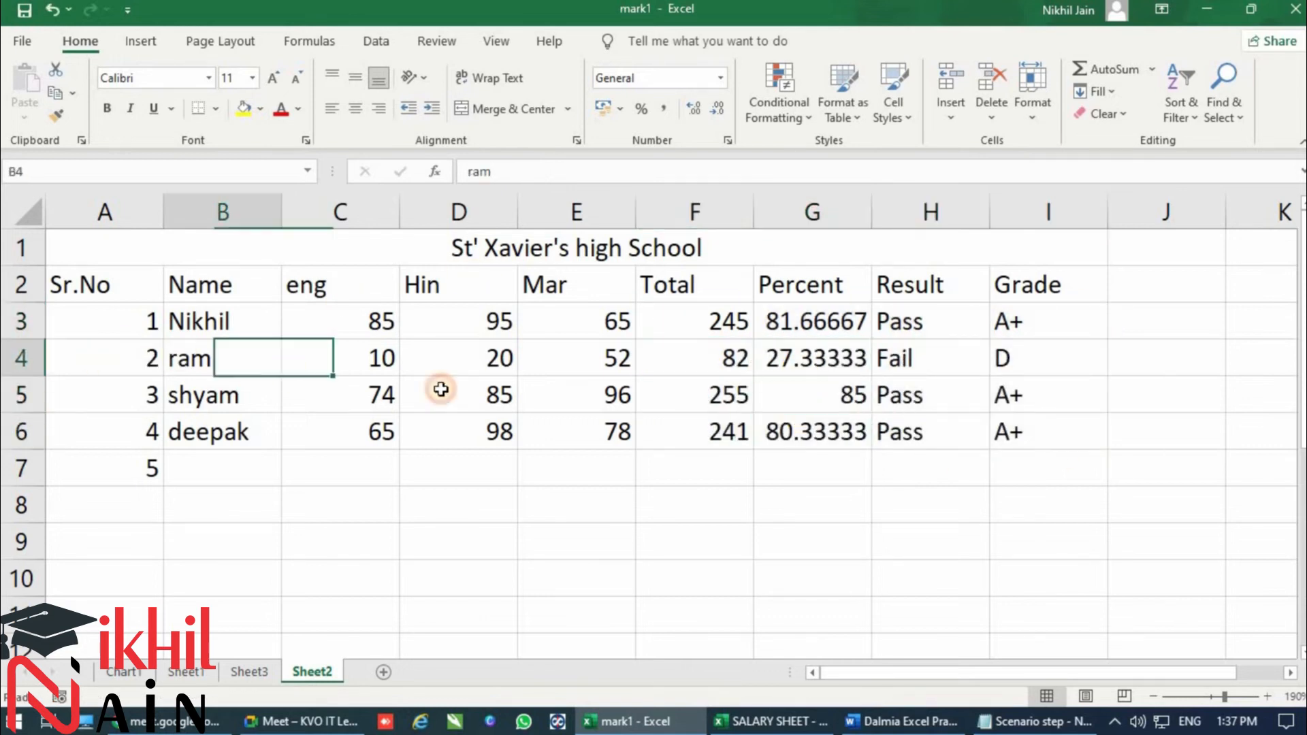
{"action": "left_click", "coordinate": [844, 346]}
{"action": "left_click", "coordinate": [391, 354]}
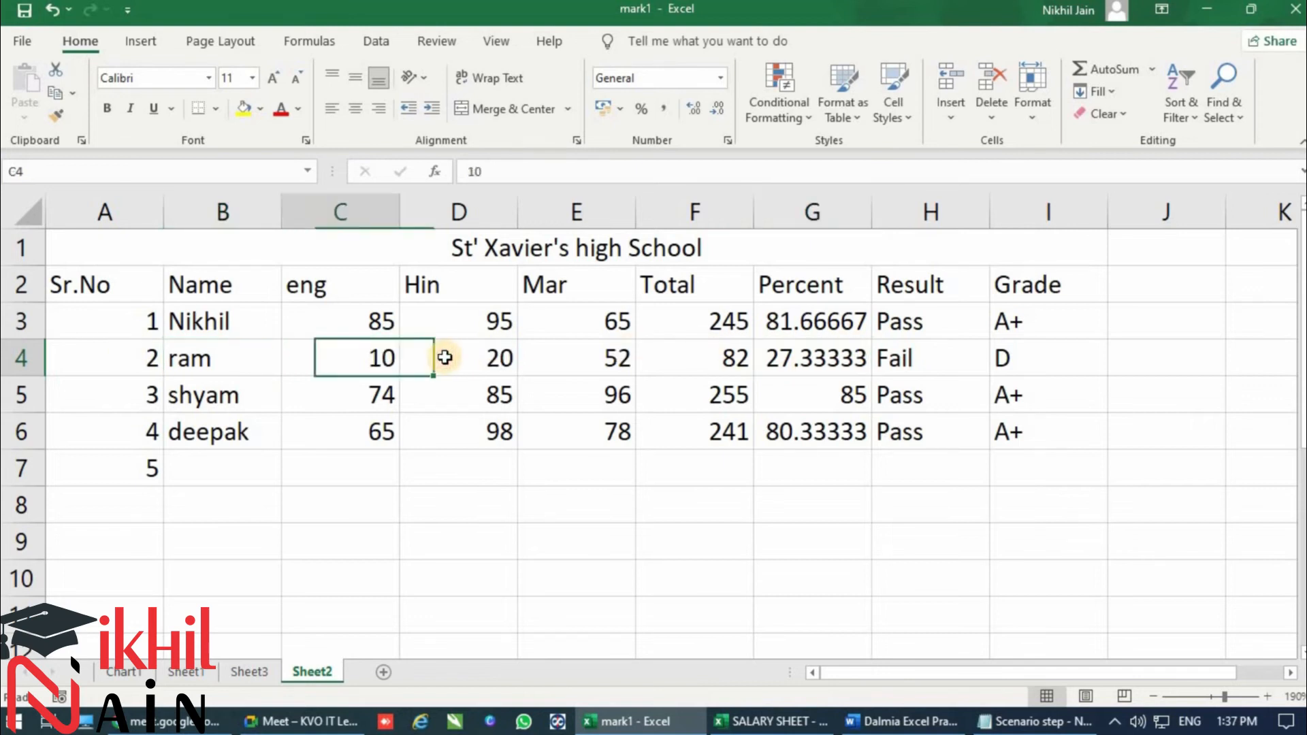
{"action": "left_click", "coordinate": [443, 354]}
{"action": "left_click", "coordinate": [570, 348]}
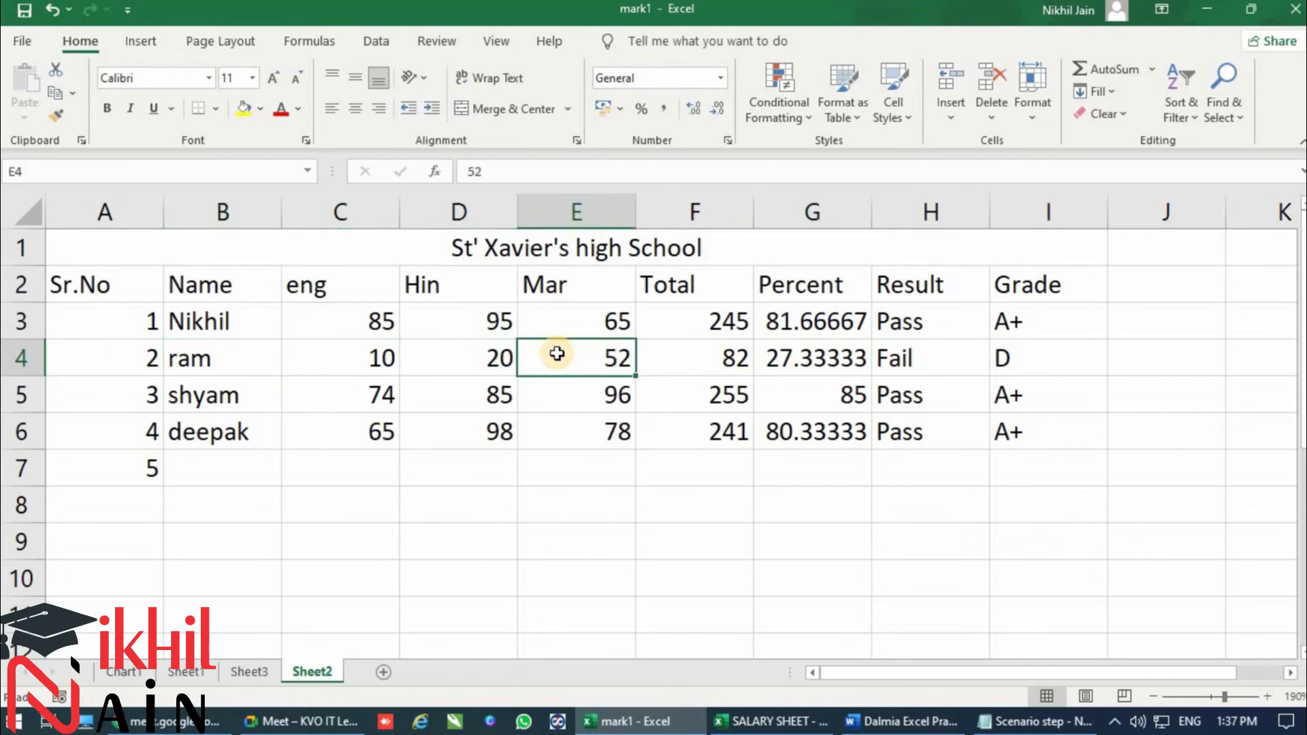
{"action": "left_click", "coordinate": [371, 371]}
{"action": "left_click", "coordinate": [432, 375]}
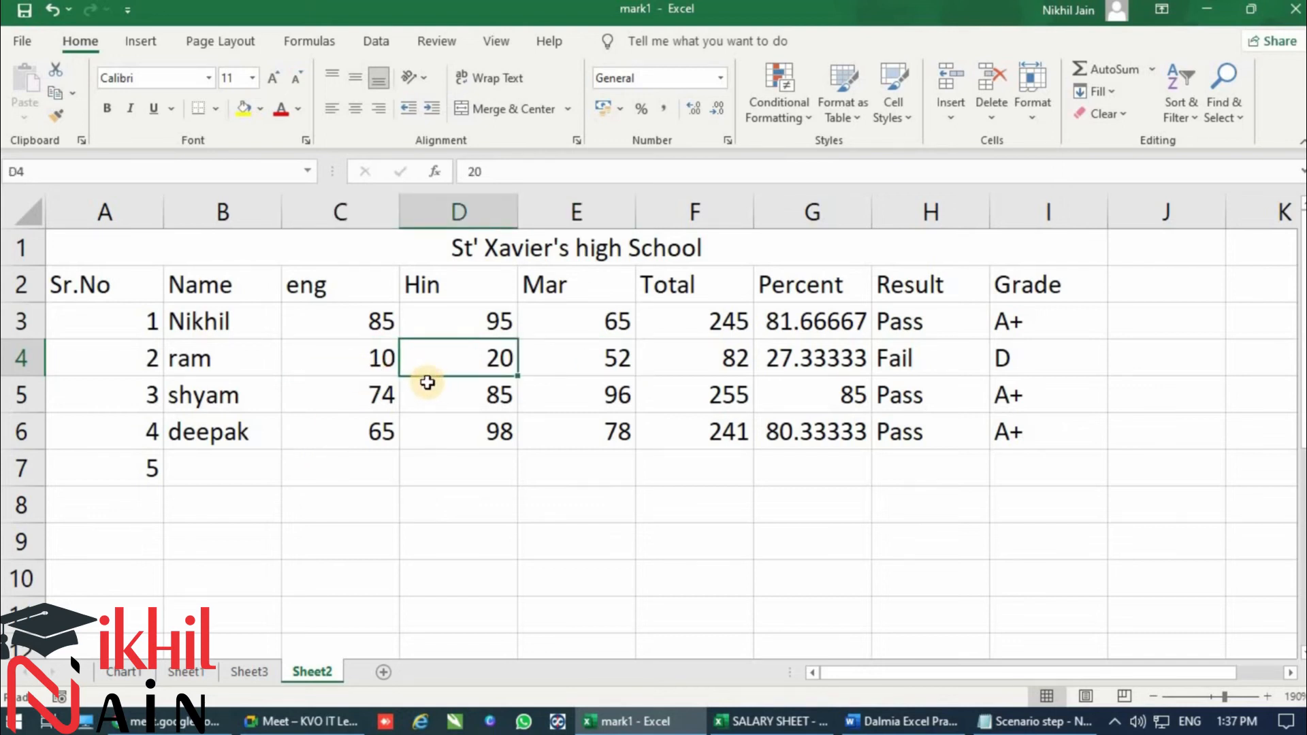
Step: Use Goal Seek to bring the second student's percentage in G4 to 40 by changing the English mark in C4, and keep the solution
{"action": "left_click", "coordinate": [381, 40]}
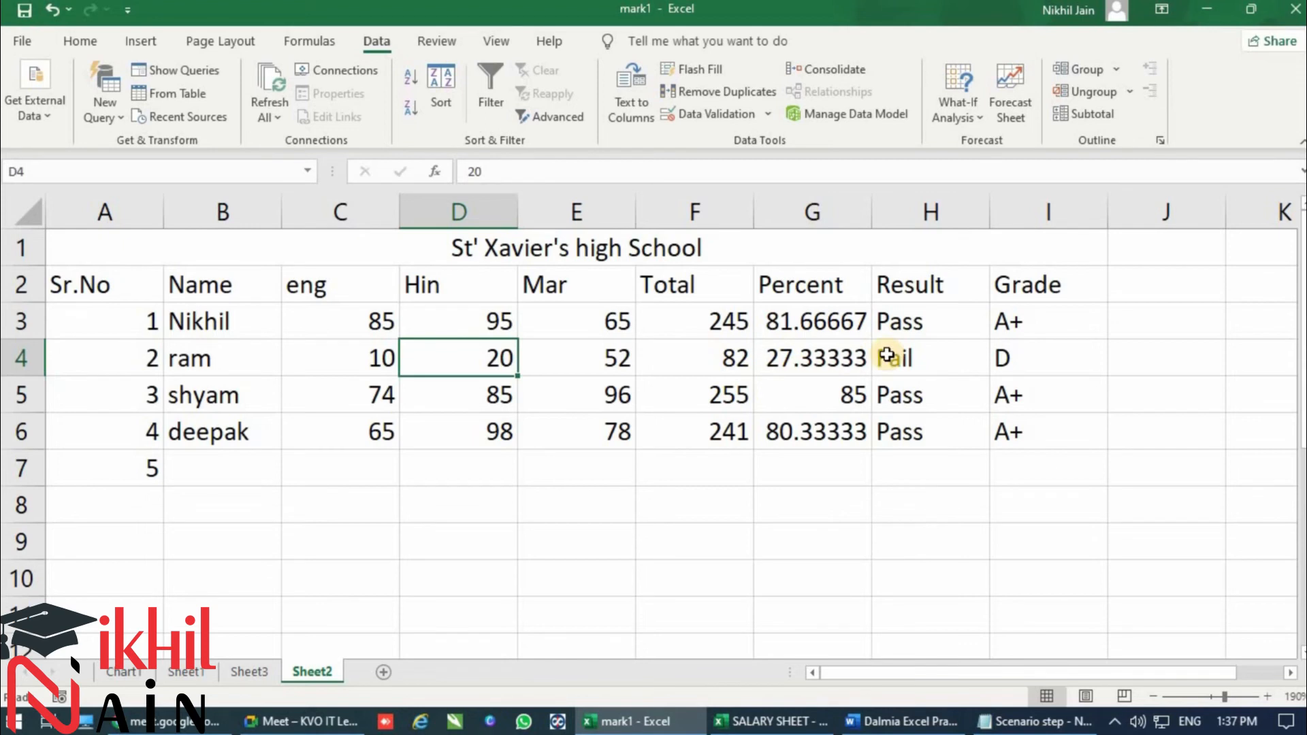
{"action": "left_click", "coordinate": [820, 351]}
{"action": "left_click", "coordinate": [1041, 349]}
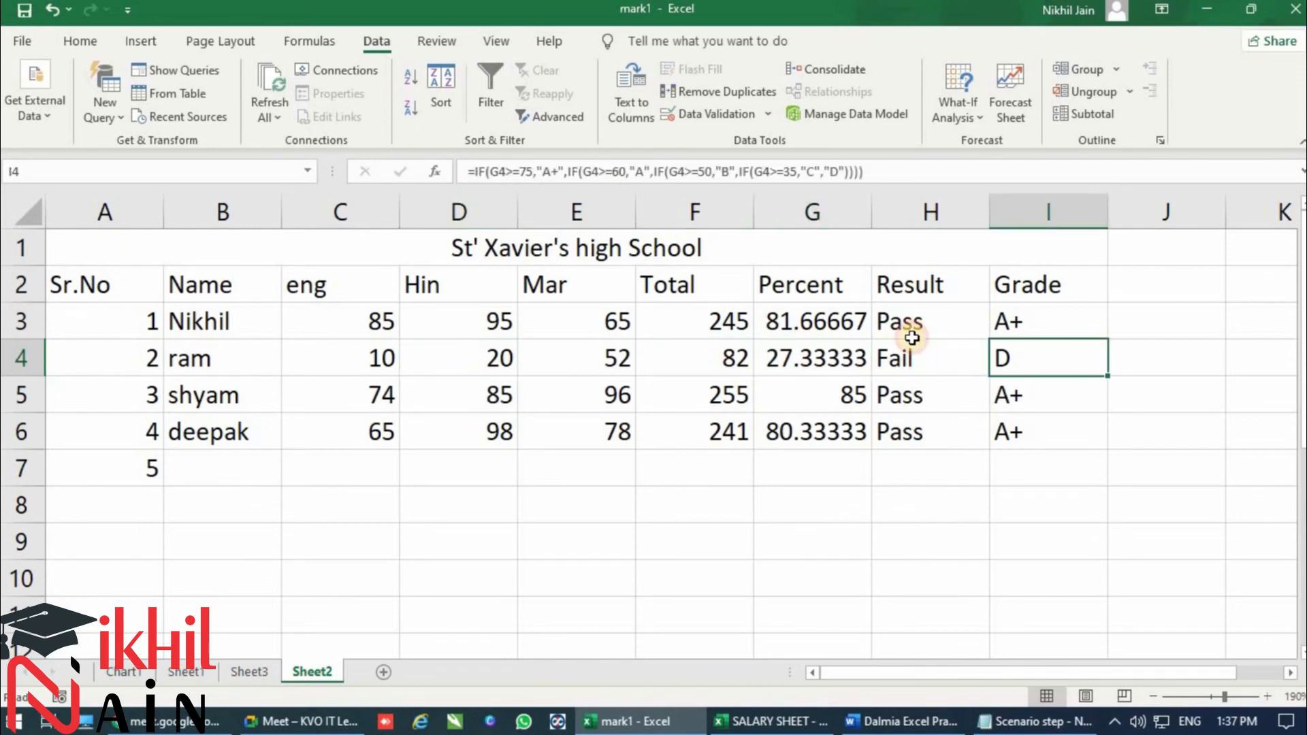
{"action": "left_click", "coordinate": [799, 362]}
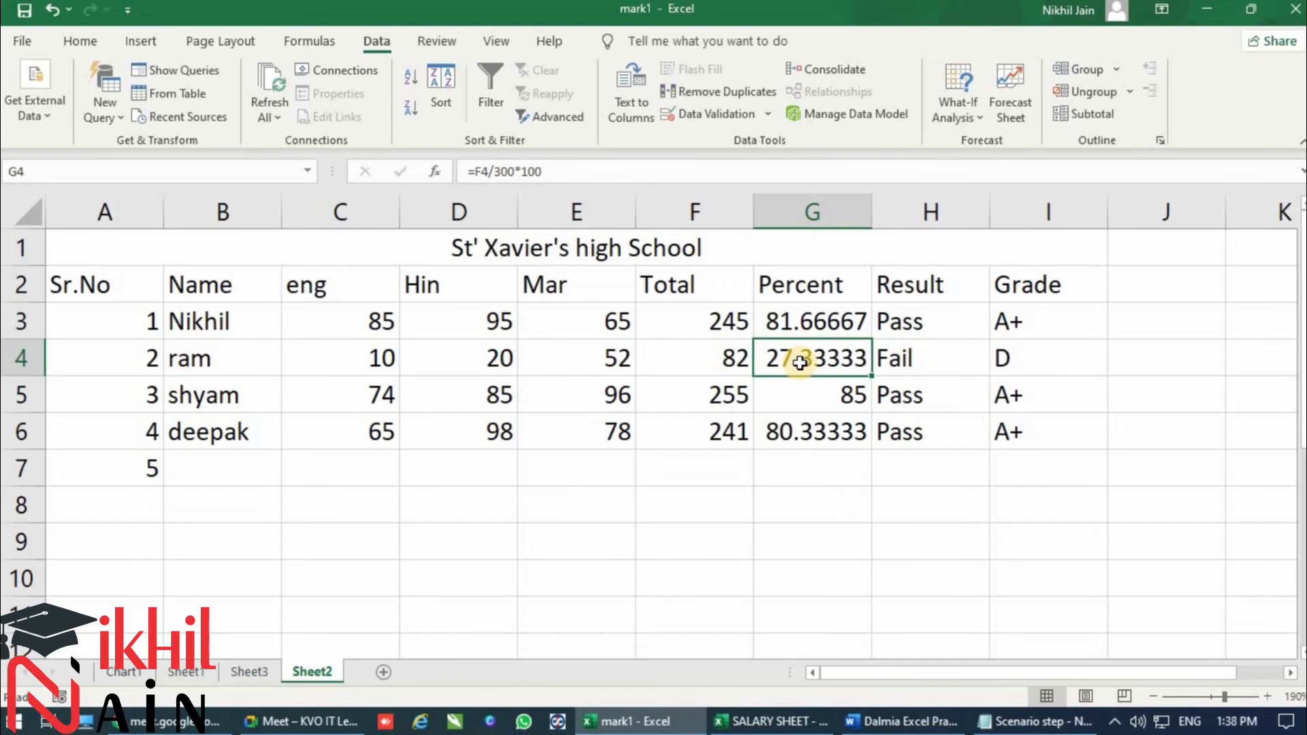
{"action": "left_click", "coordinate": [955, 118]}
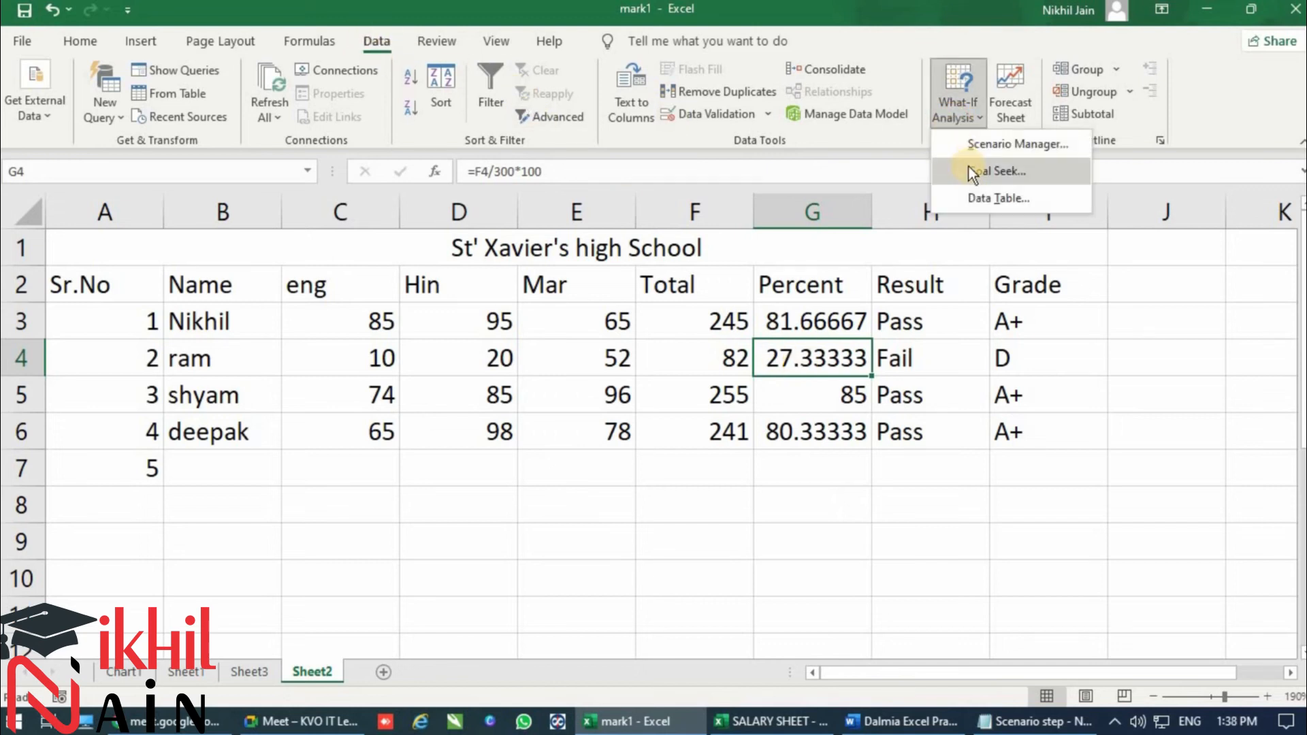
{"action": "left_click", "coordinate": [973, 171]}
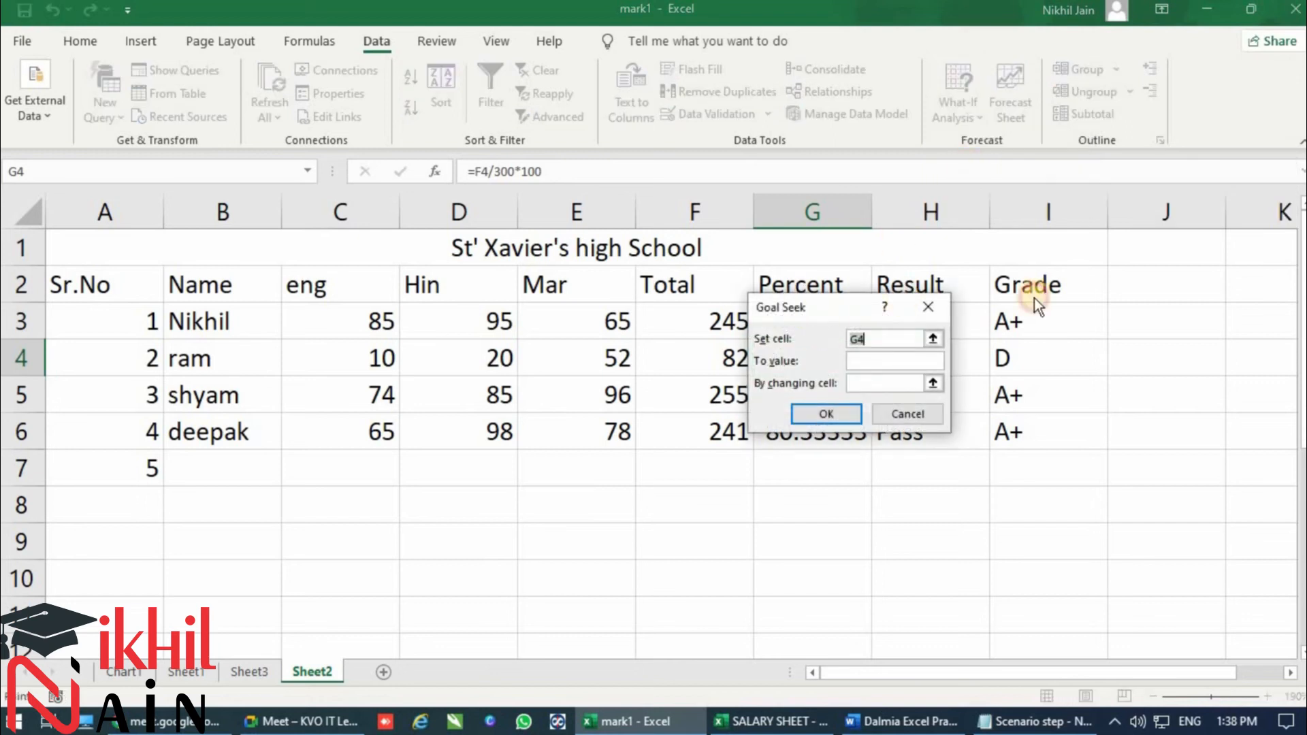
{"action": "left_click_drag", "start_coordinate": [905, 304], "coordinate": [1103, 318]}
{"action": "left_click", "coordinate": [1148, 368]}
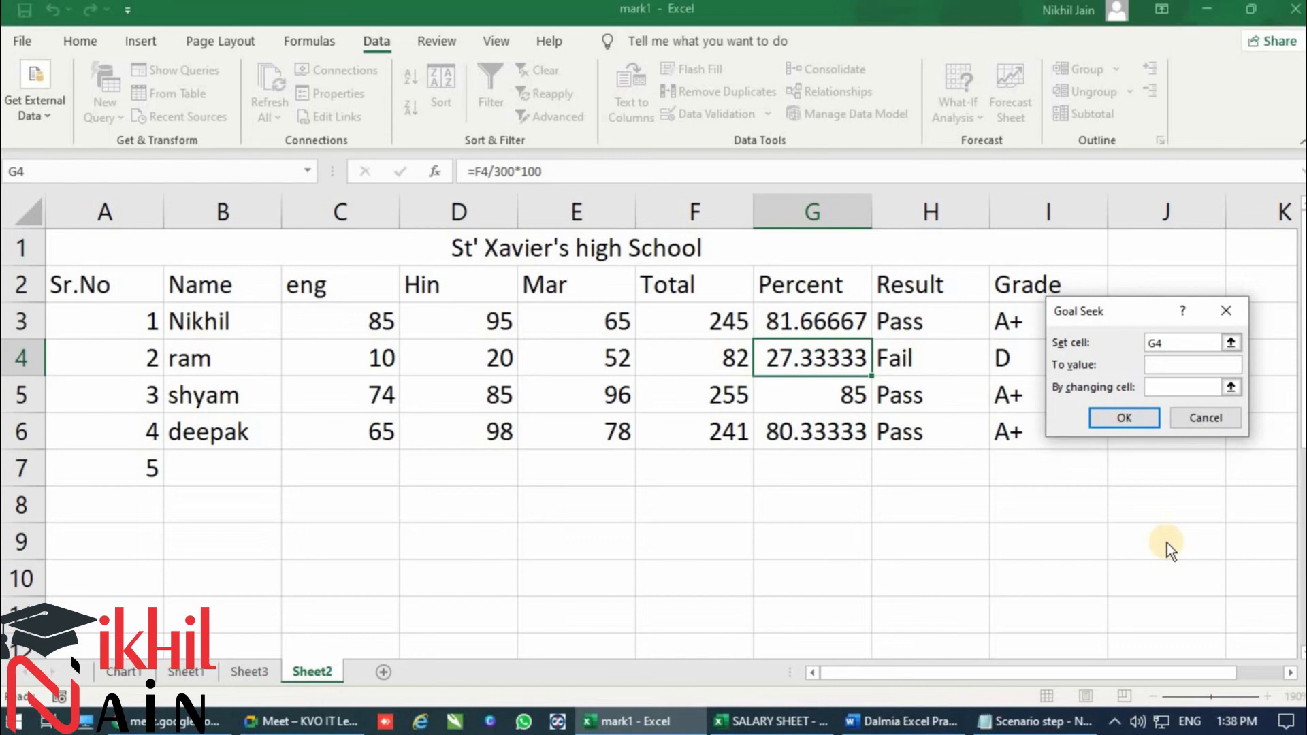
{"action": "type", "text": "40"}
{"action": "left_click", "coordinate": [1170, 378]}
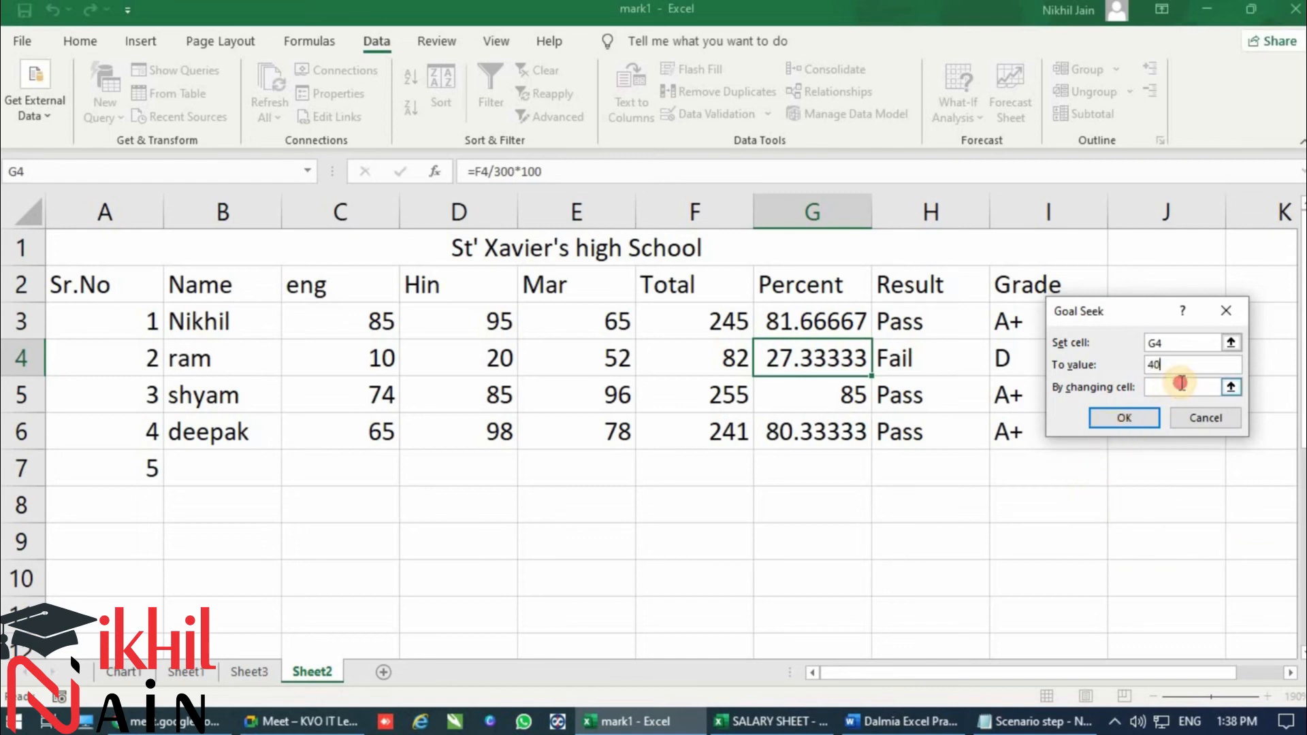
{"action": "left_click", "coordinate": [335, 348]}
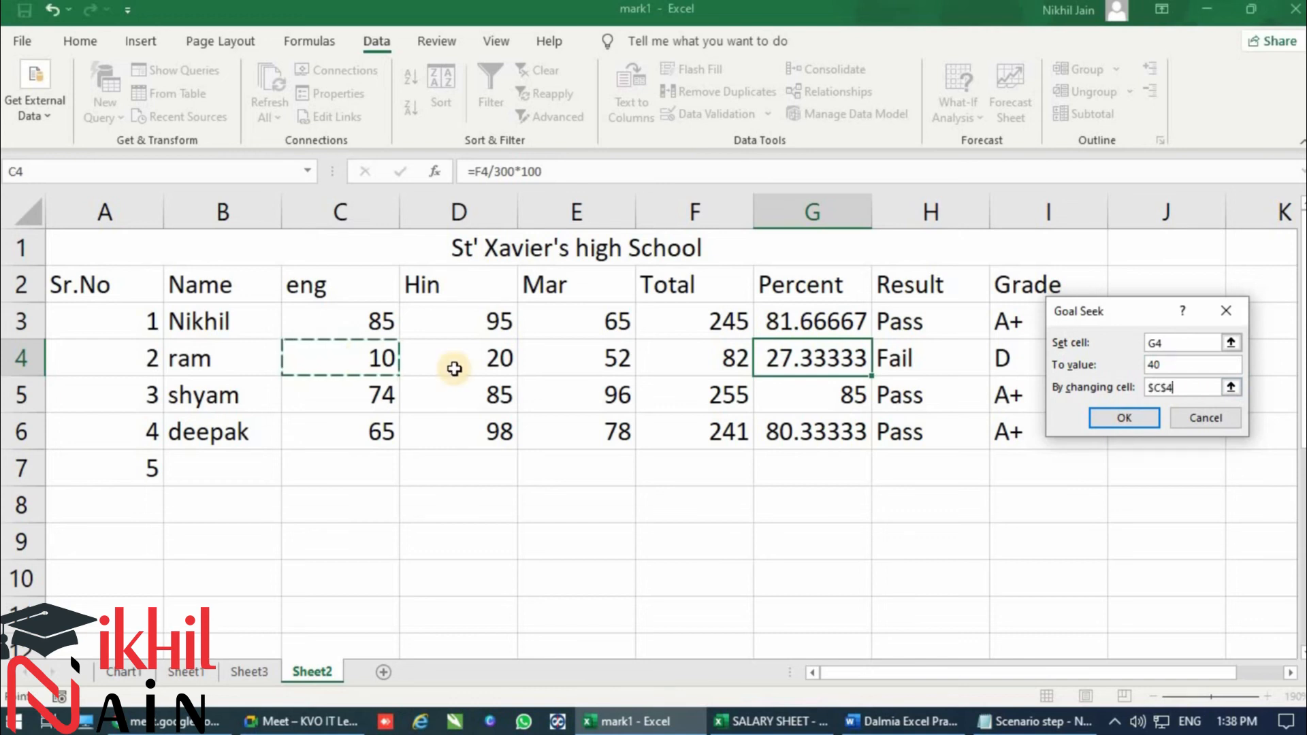
{"action": "left_click", "coordinate": [1103, 412]}
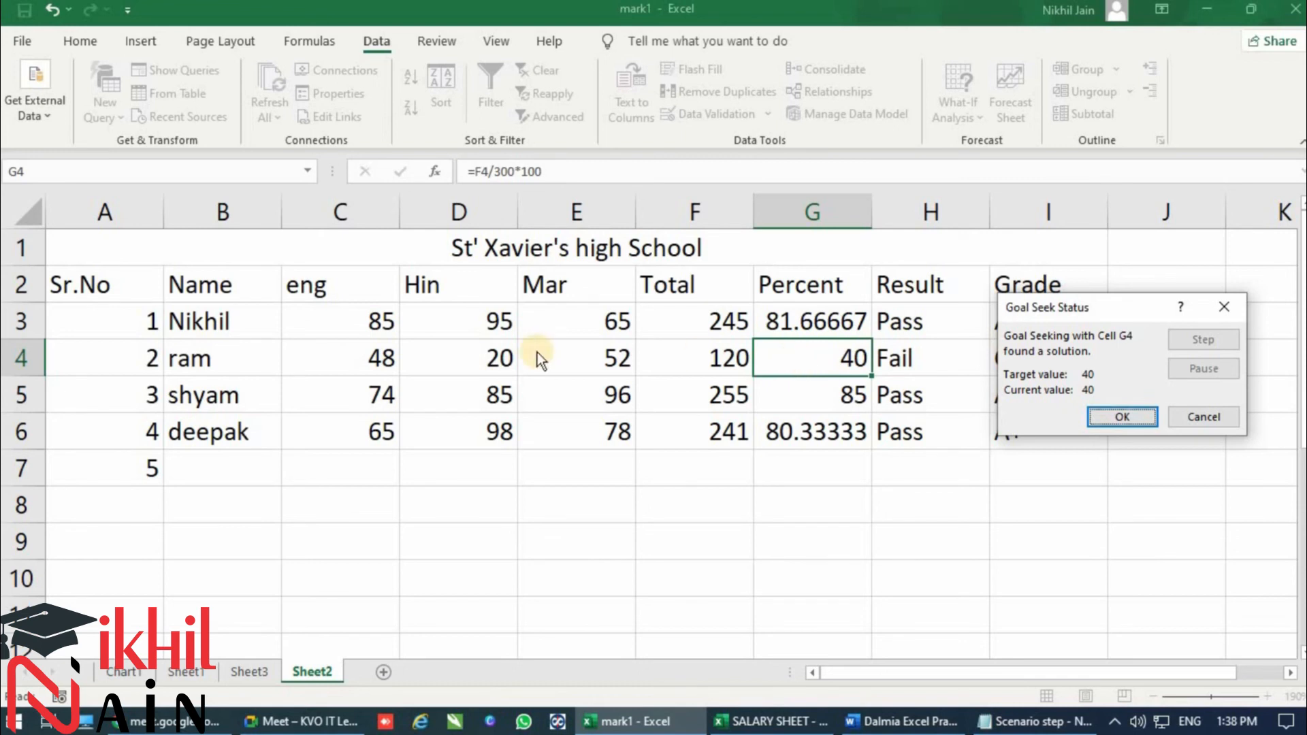
{"action": "left_click", "coordinate": [1145, 412]}
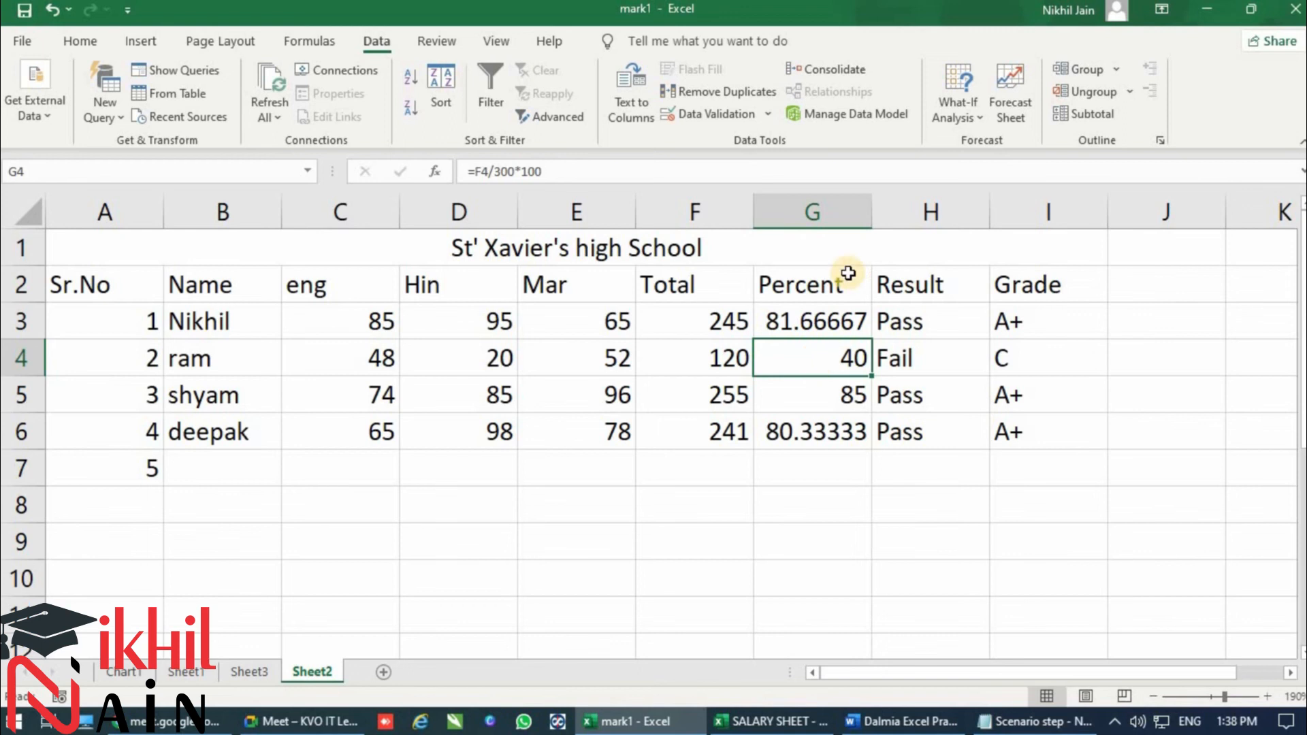
Step: Use Goal Seek to bring G4 to 55 by changing the Hindi mark in D4, keep the solution and check row 4's result
{"action": "left_click", "coordinate": [951, 120]}
{"action": "left_click", "coordinate": [980, 169]}
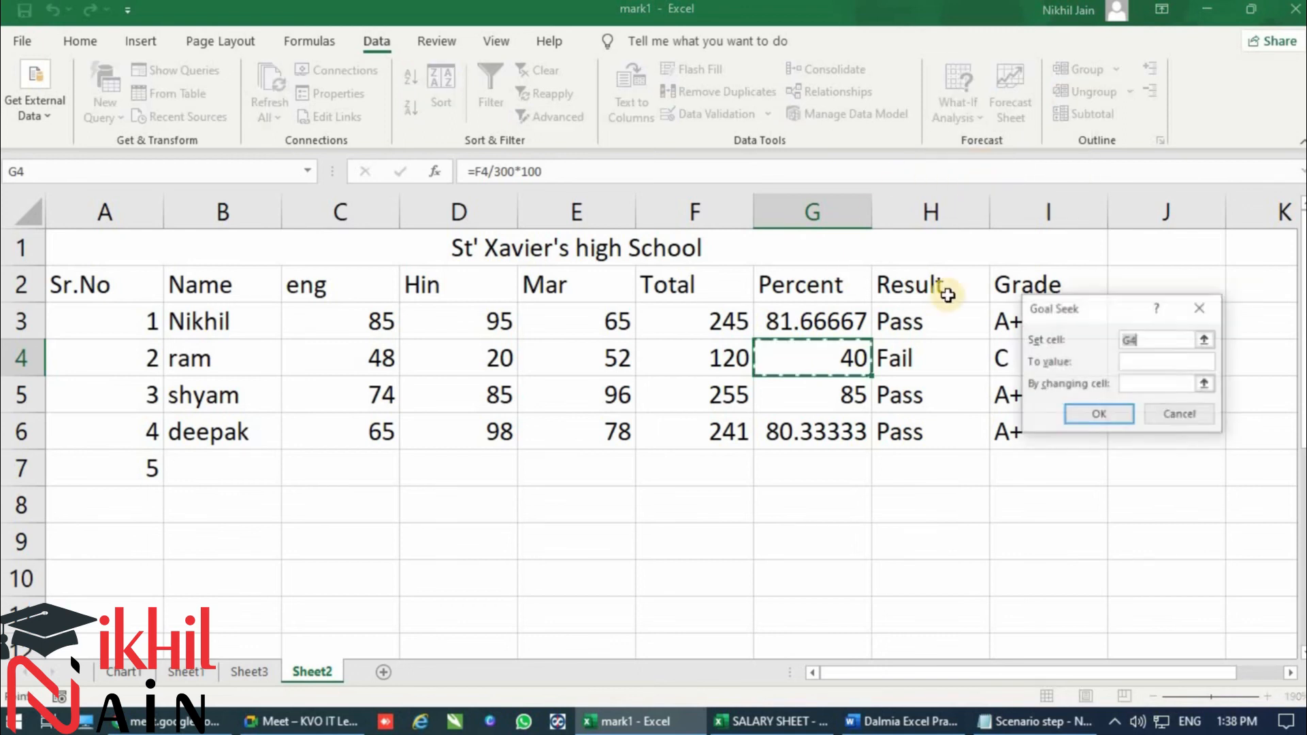
{"action": "left_click", "coordinate": [1150, 358]}
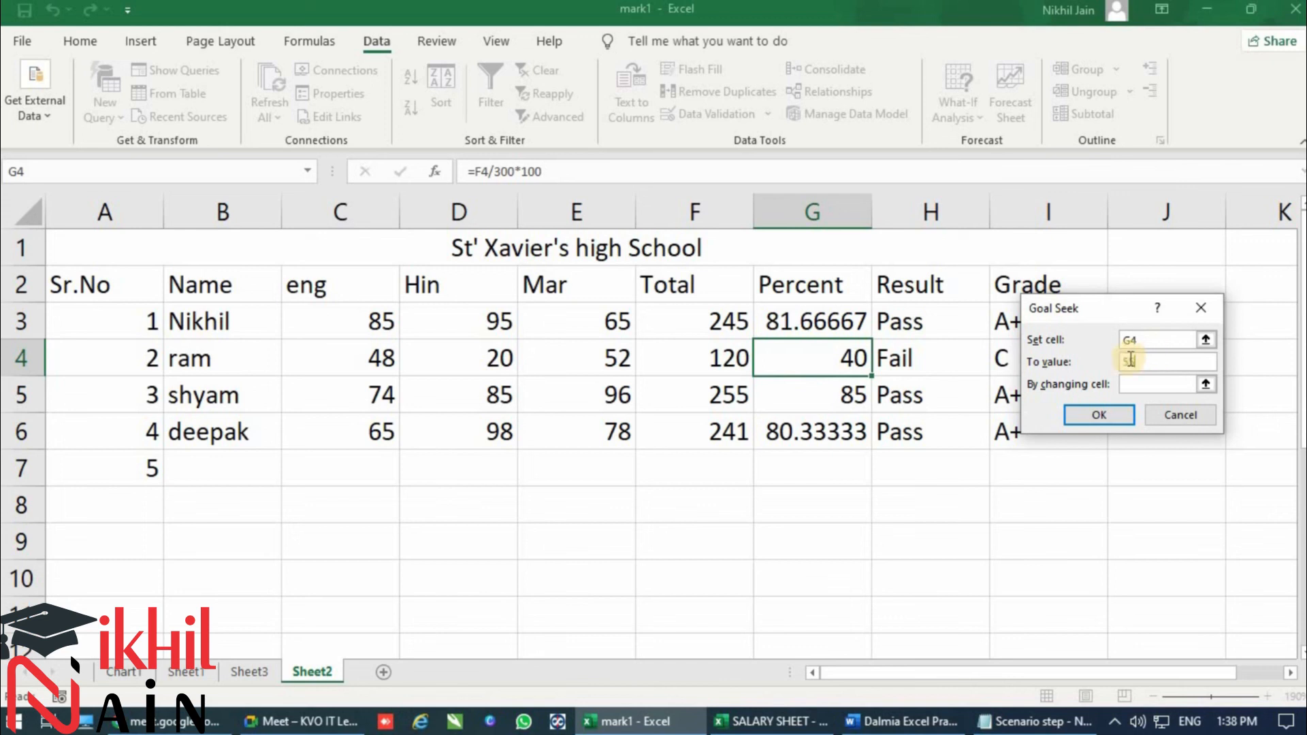
{"action": "left_click", "coordinate": [1140, 385]}
{"action": "left_click", "coordinate": [481, 351]}
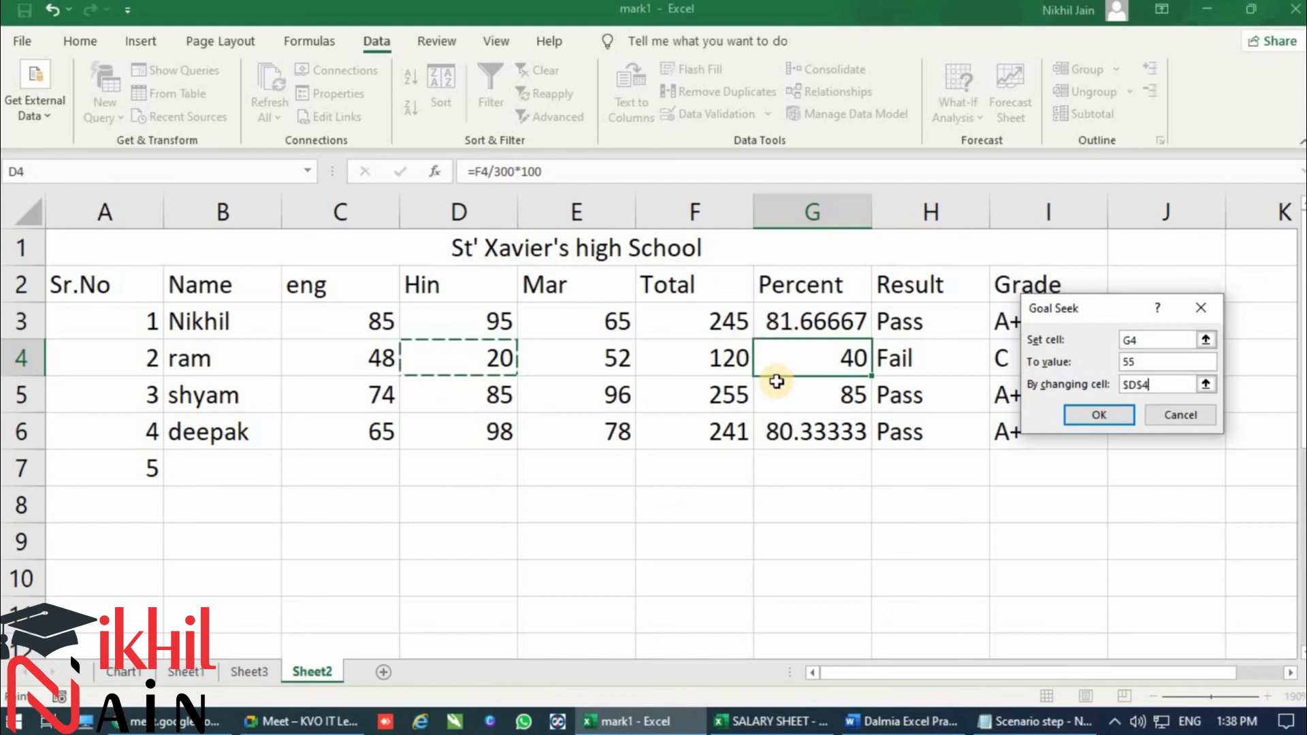
{"action": "left_click", "coordinate": [1099, 414]}
{"action": "left_click", "coordinate": [1122, 414]}
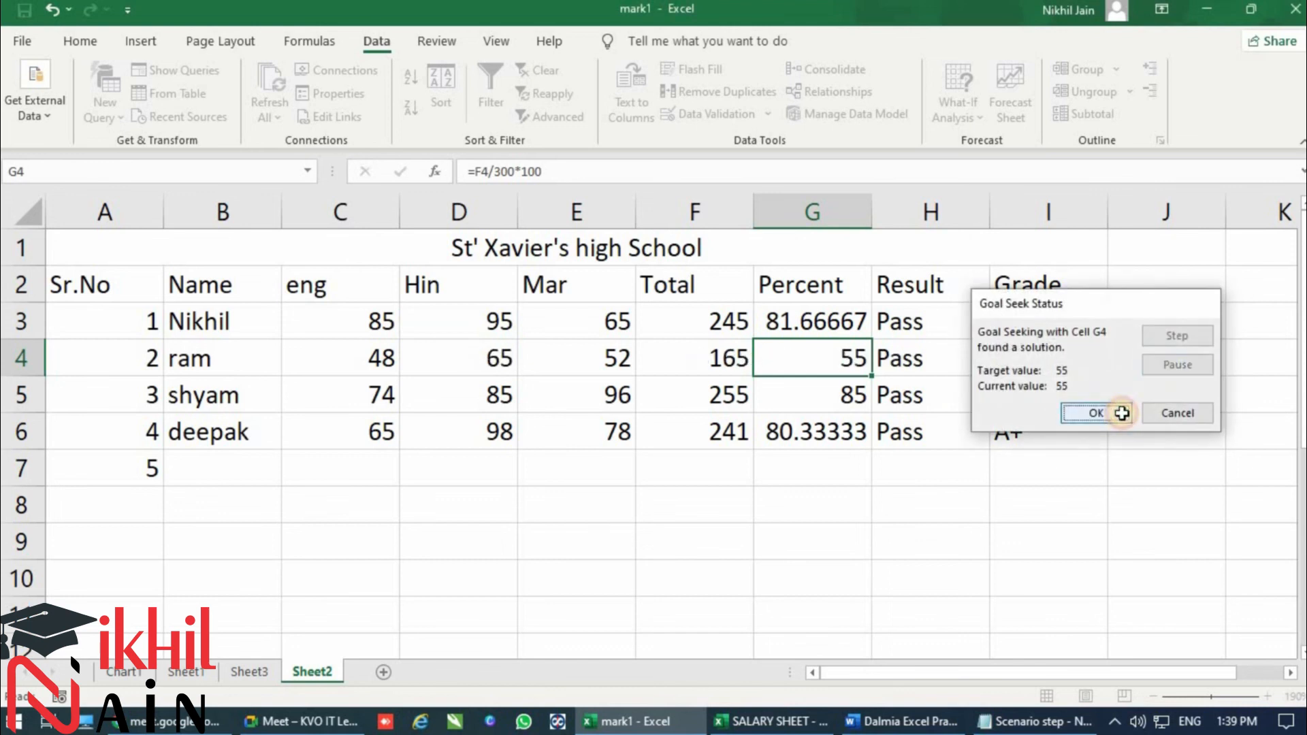
{"action": "left_click", "coordinate": [454, 364]}
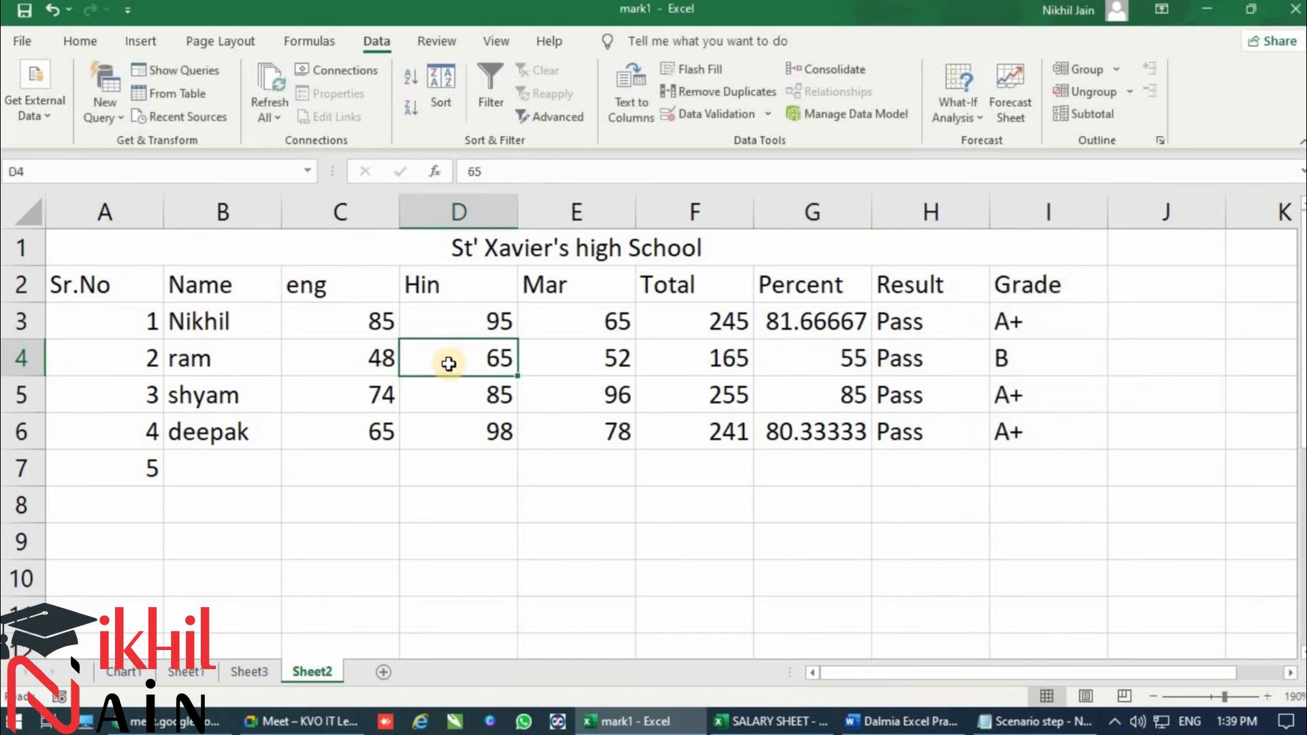
{"action": "left_click", "coordinate": [786, 359]}
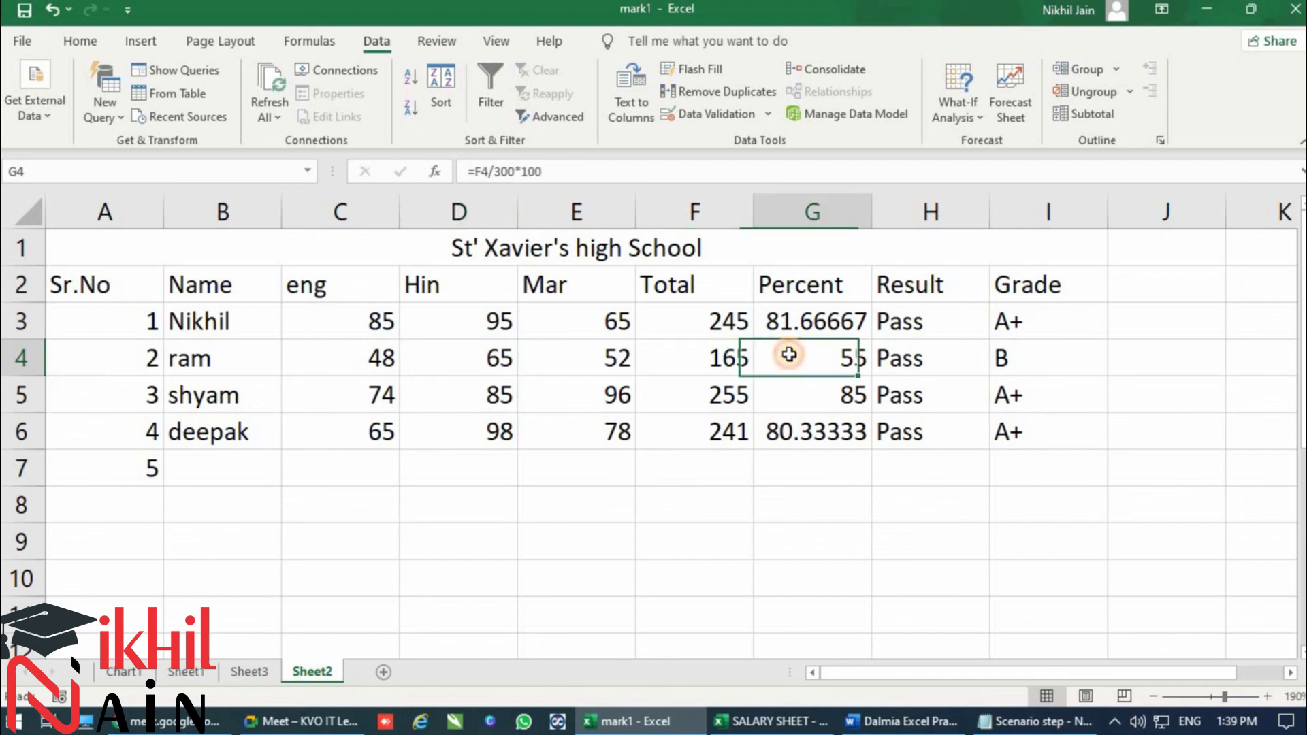
{"action": "left_click", "coordinate": [905, 361]}
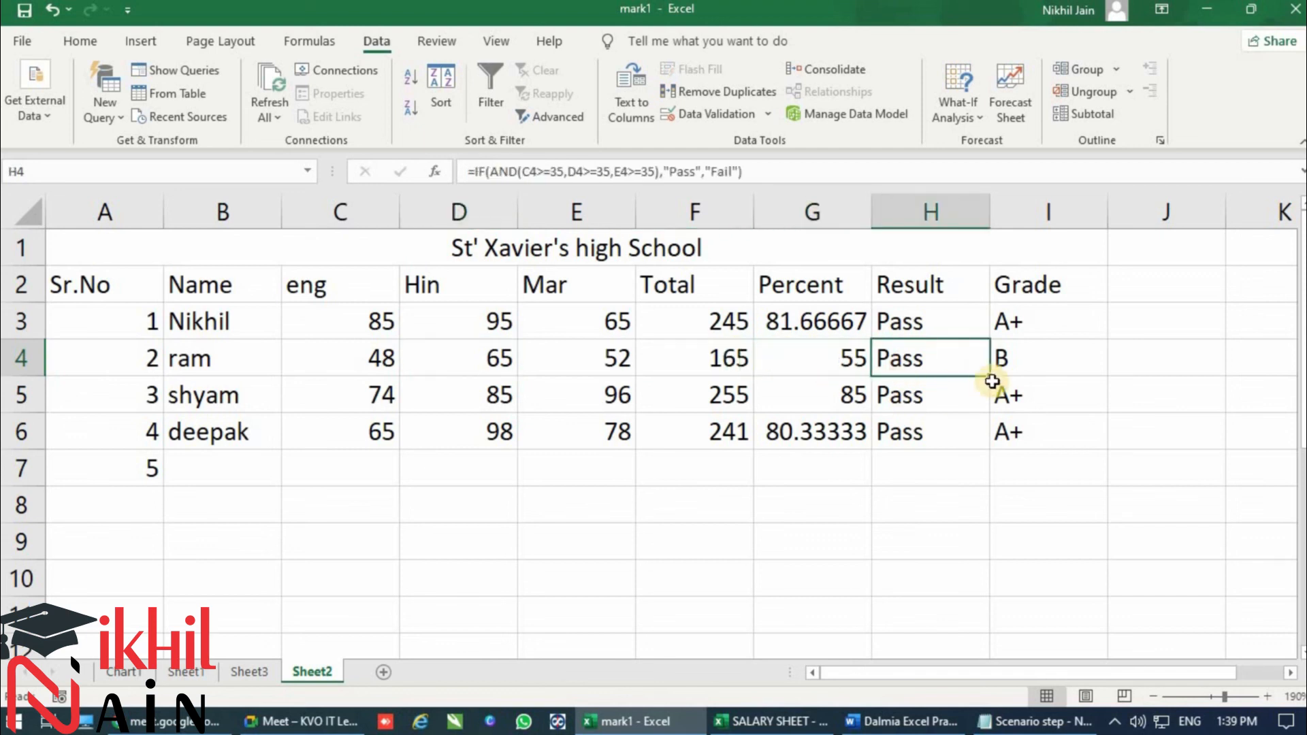